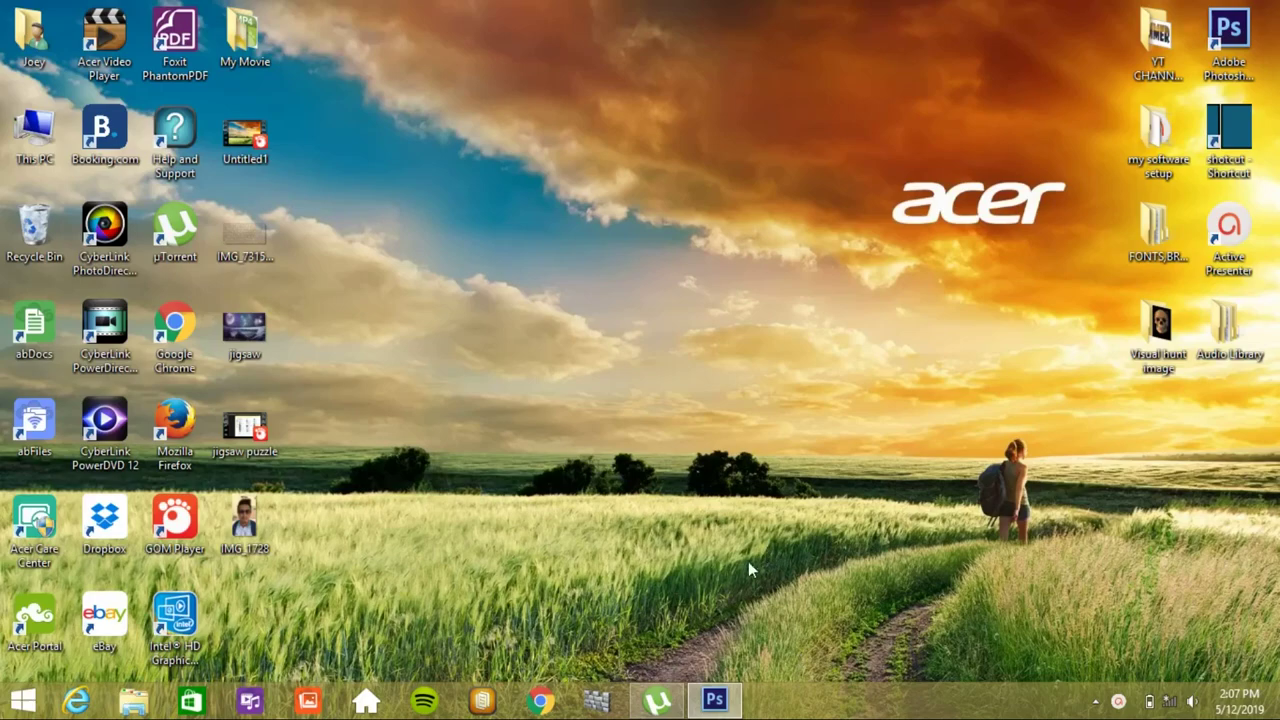
Bring the Photoshop CS6 window to the front from the taskbar
left_click(718, 703)
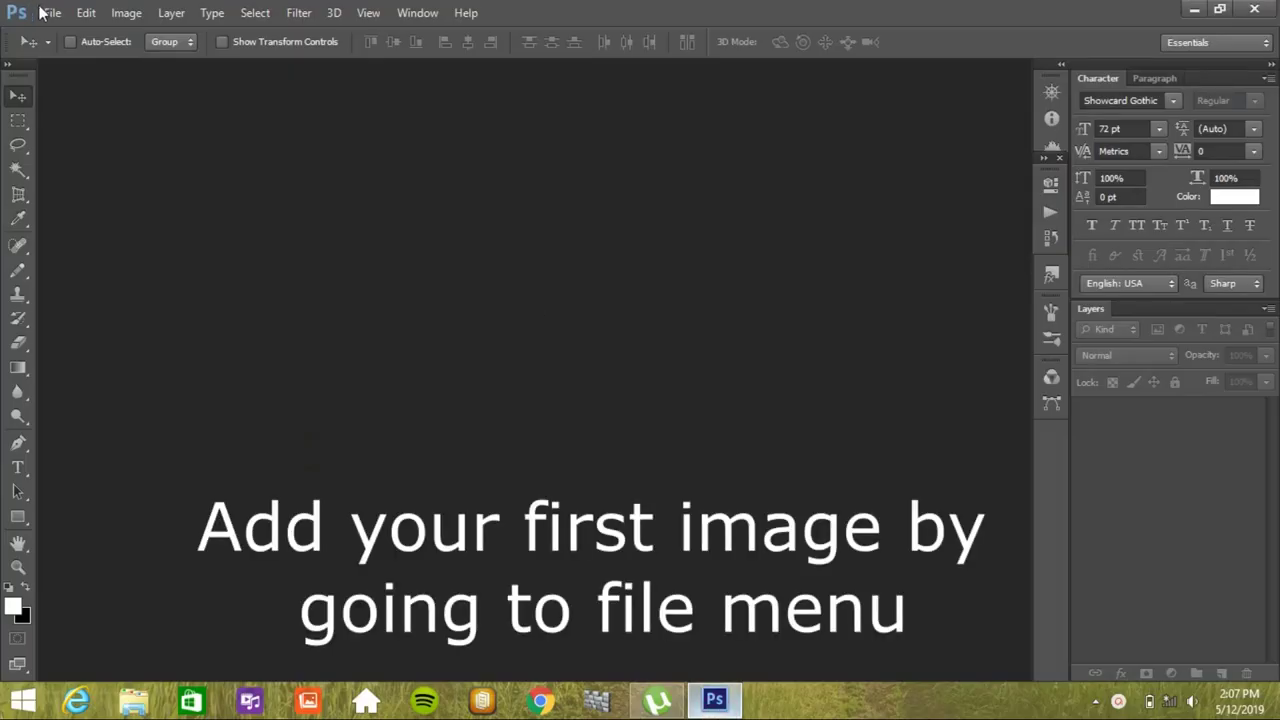
Open the IMG_1728.JPG portrait photo from the Desktop as a document
left_click(52, 13)
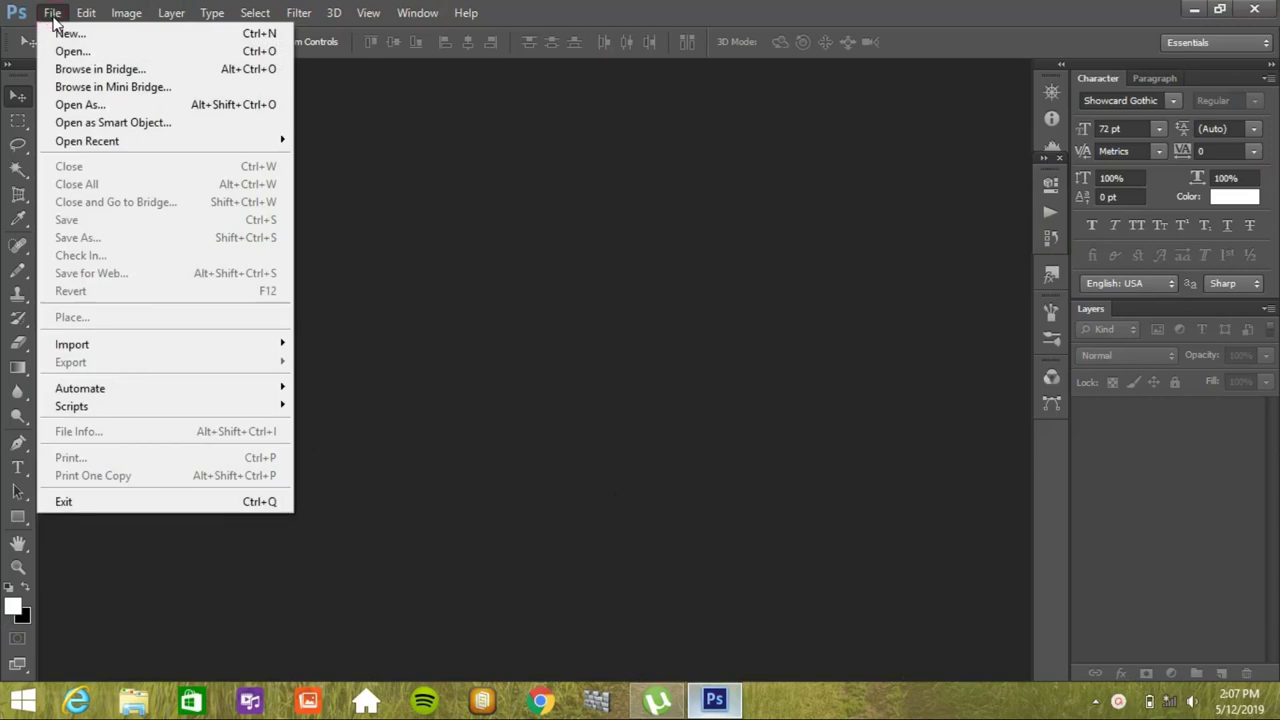
left_click(58, 51)
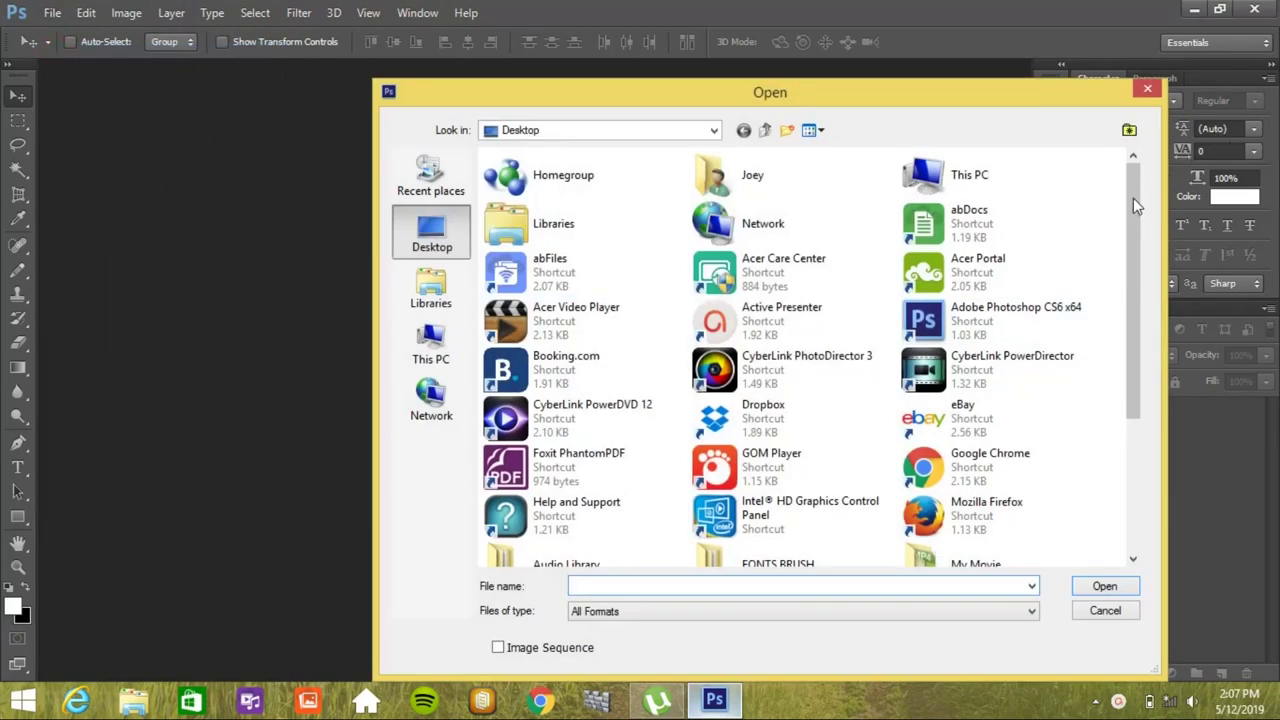
left_click_drag(1132, 199, 1118, 338)
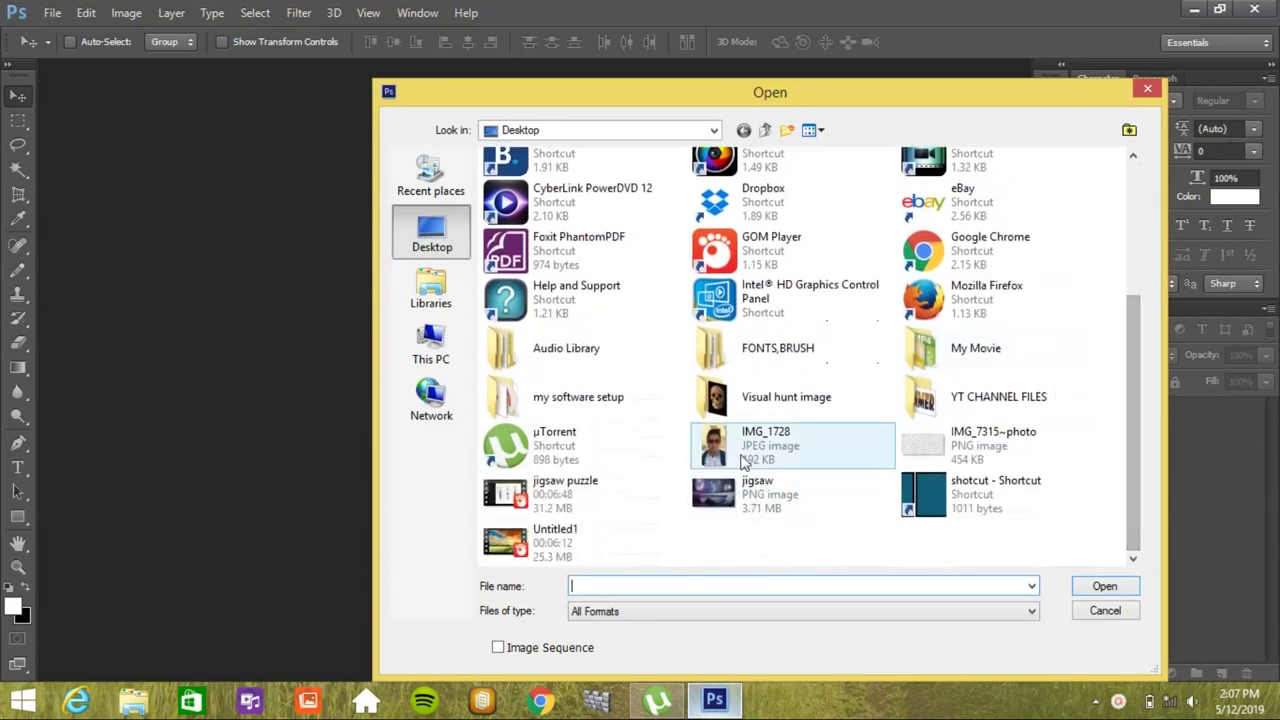
left_click(735, 441)
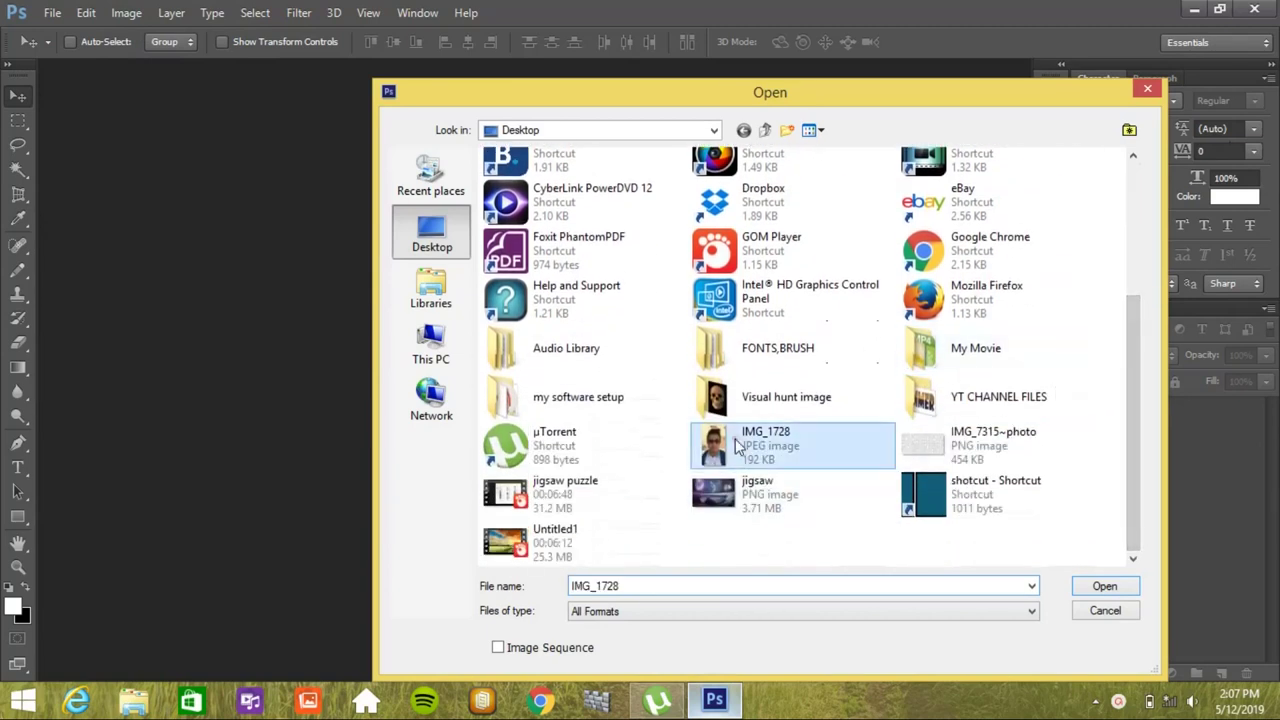
left_click(1090, 590)
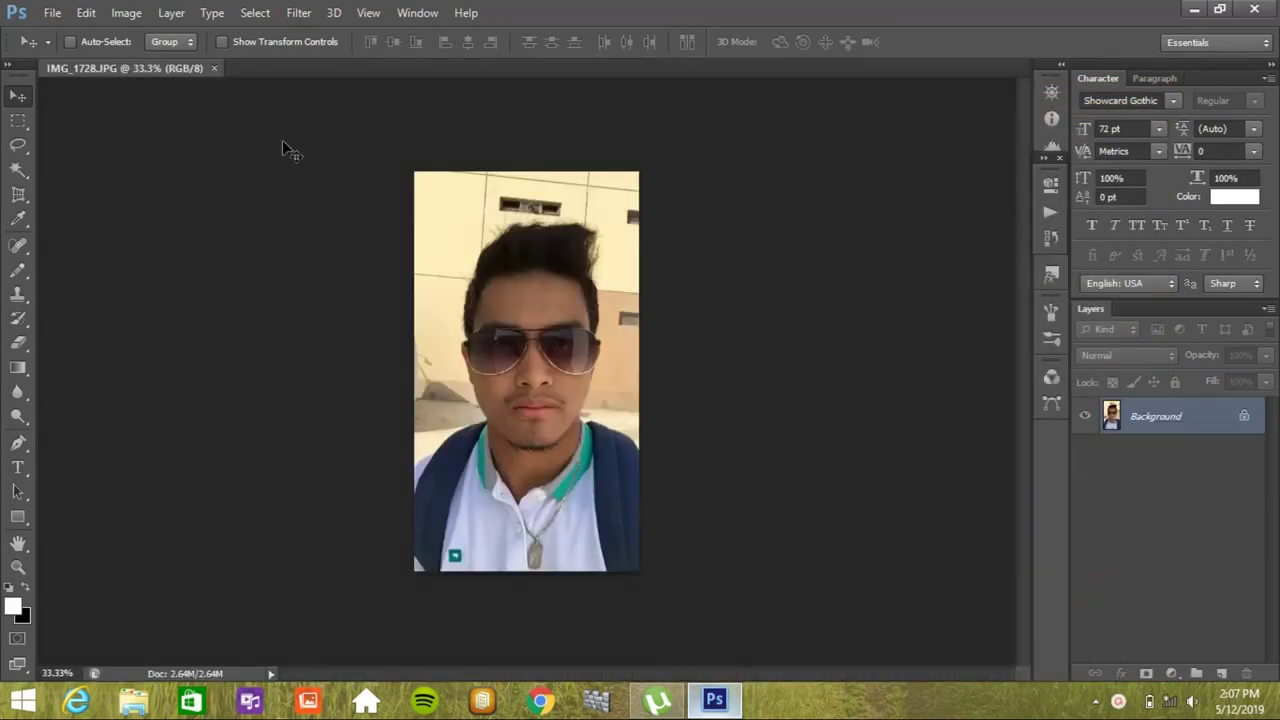
left_click(52, 14)
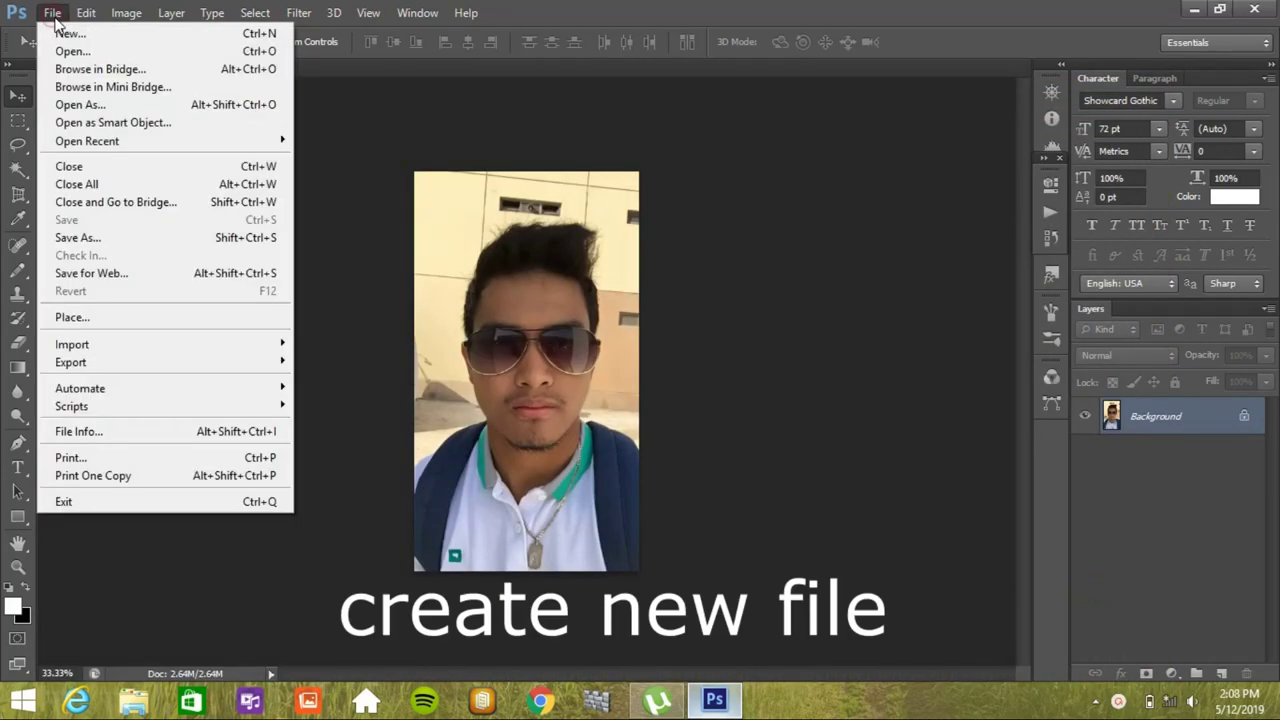
Create Untitled-1, a white 1920 × 1080 pixel document at 300 pixels/inch
left_click(72, 33)
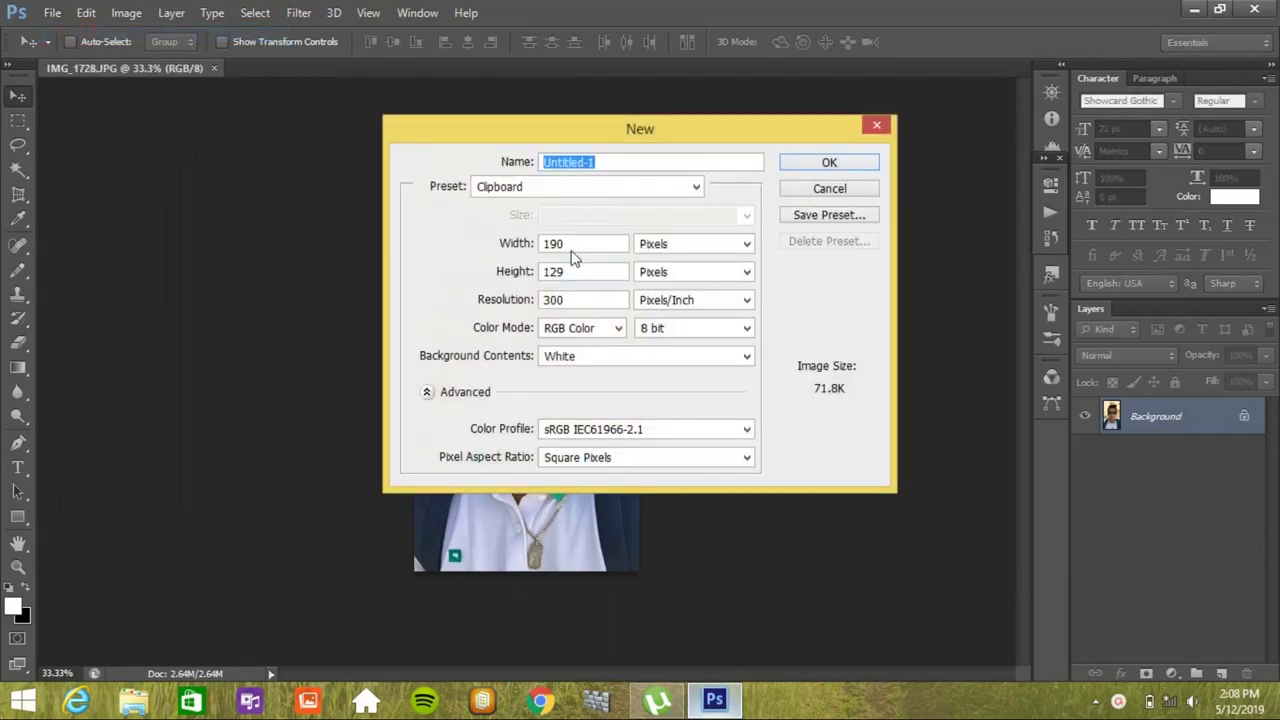
double_click(568, 245)
type("19")
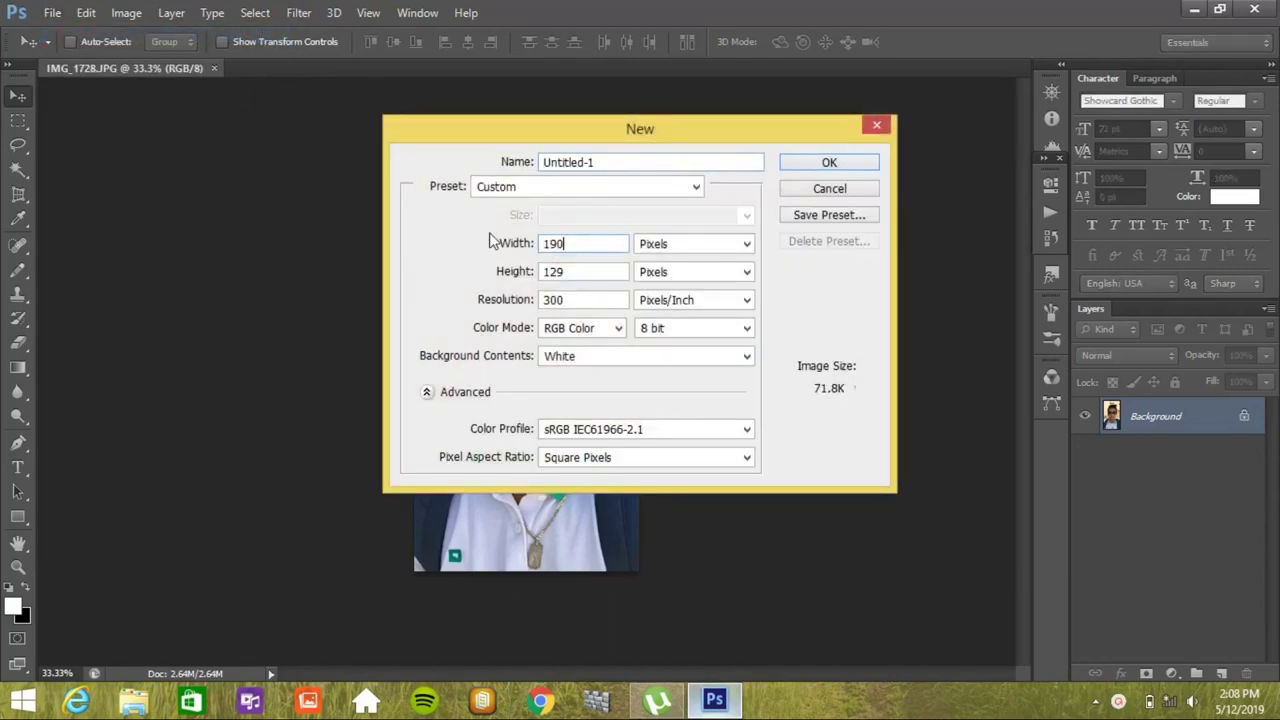
key("BackSpace")
double_click(558, 271)
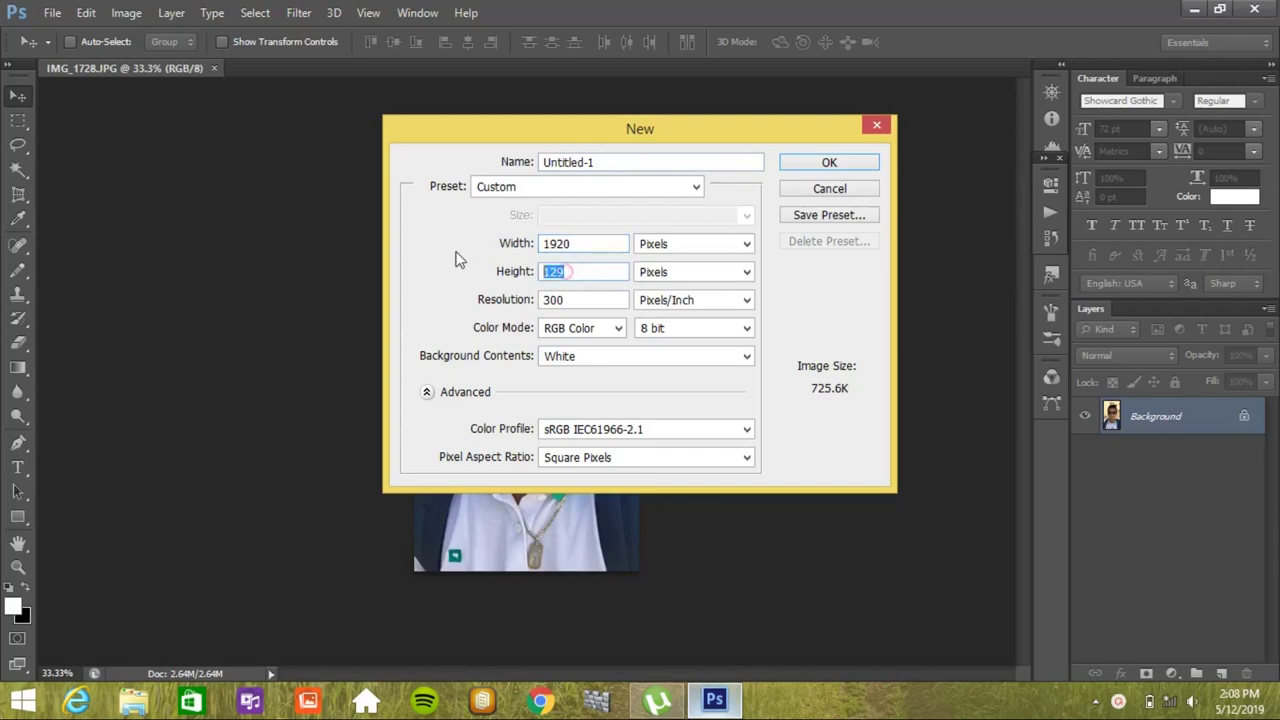
type("1080")
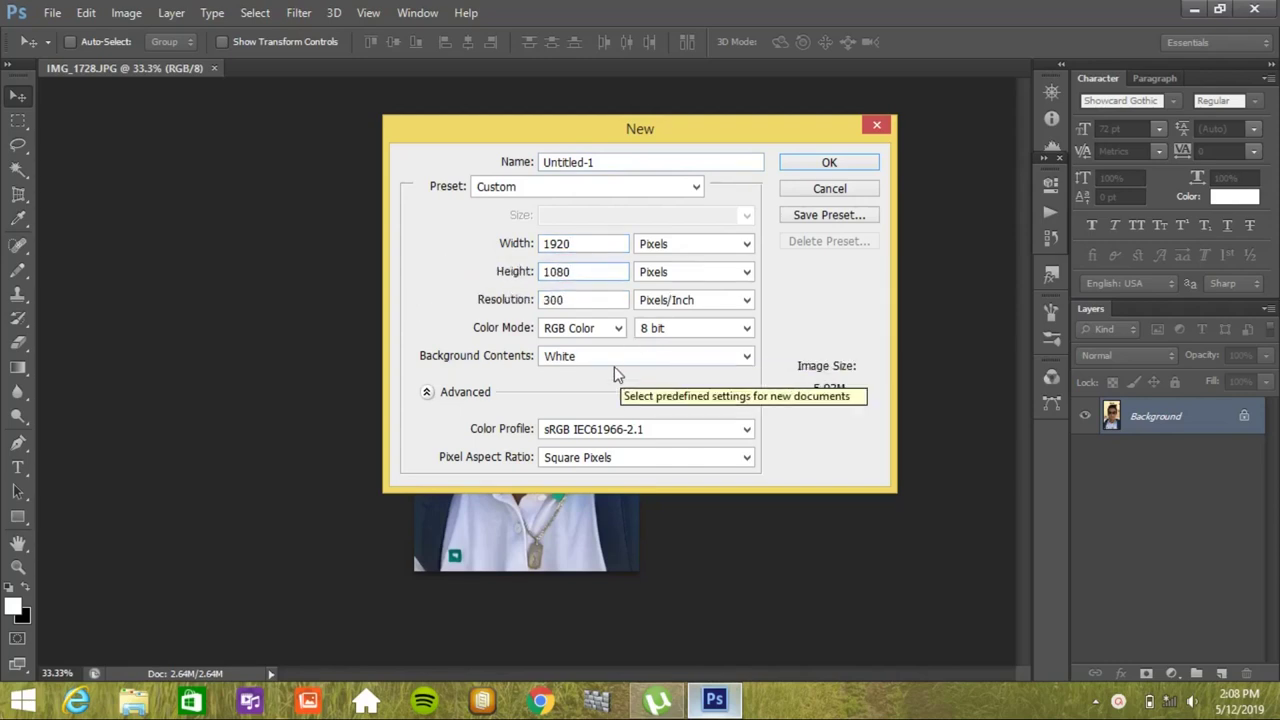
left_click(826, 165)
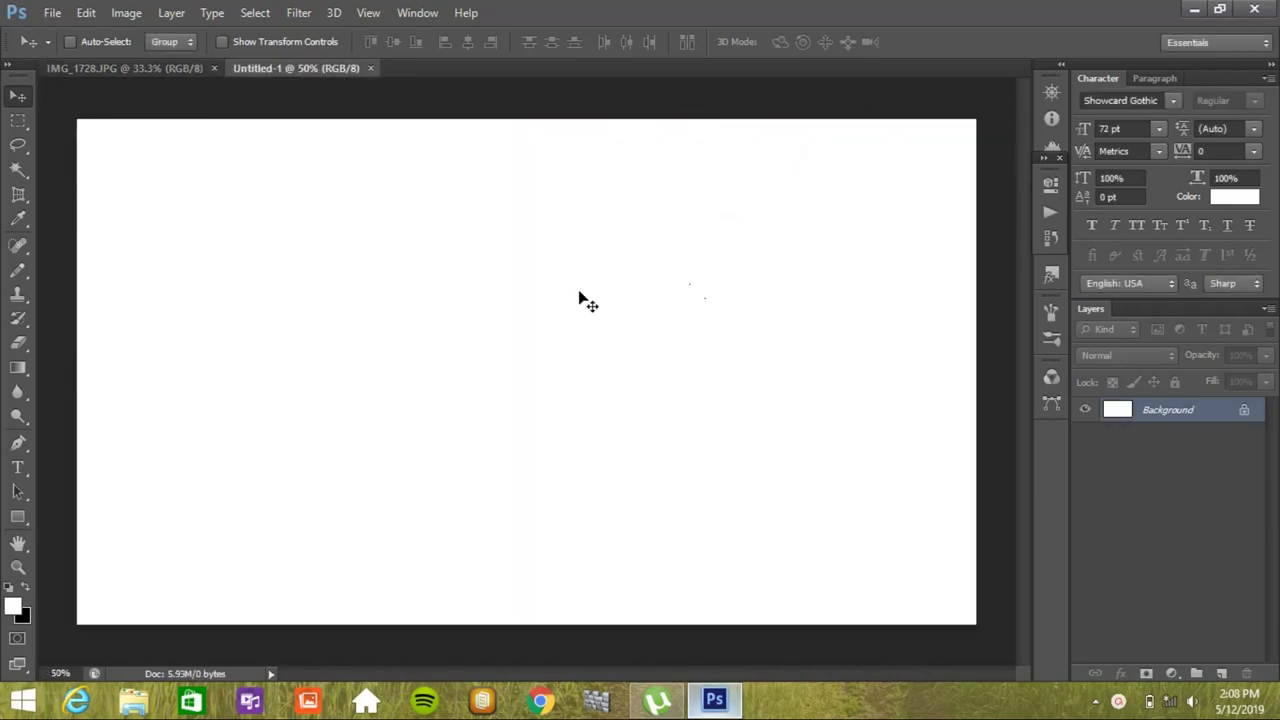
In the blank document, duplicate the Background layer as Layer 1
left_click(146, 69)
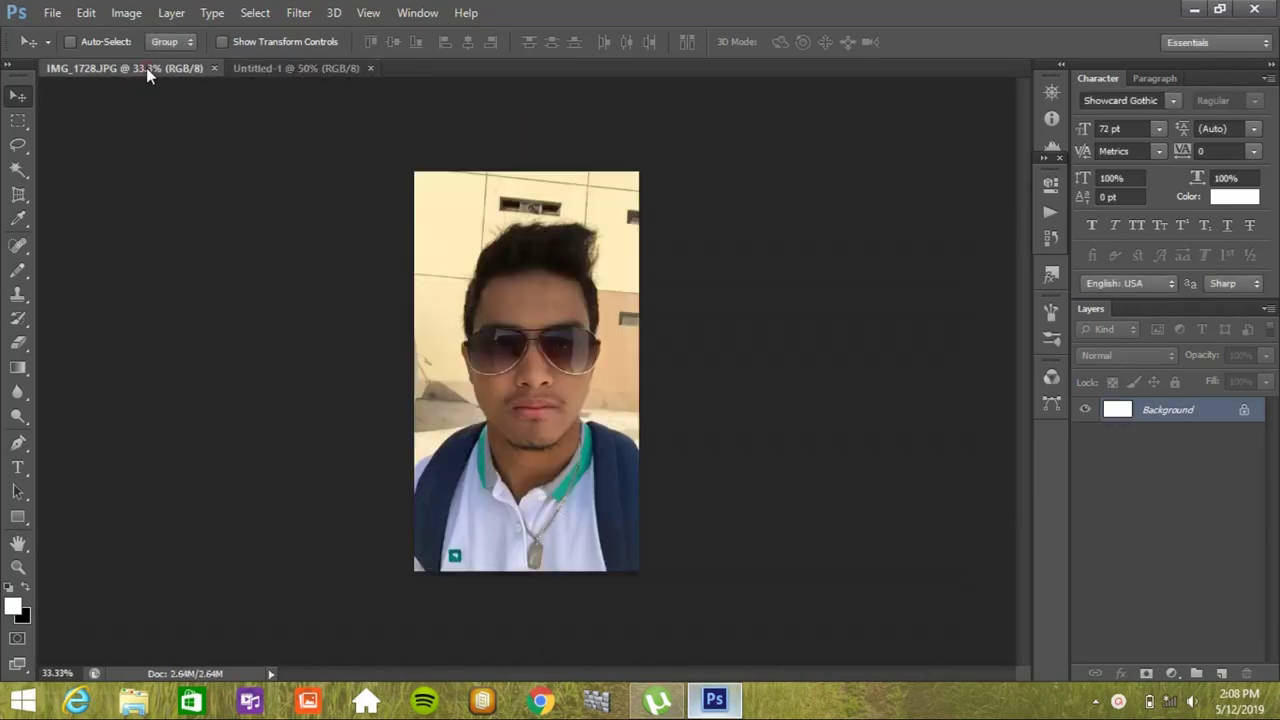
left_click(300, 68)
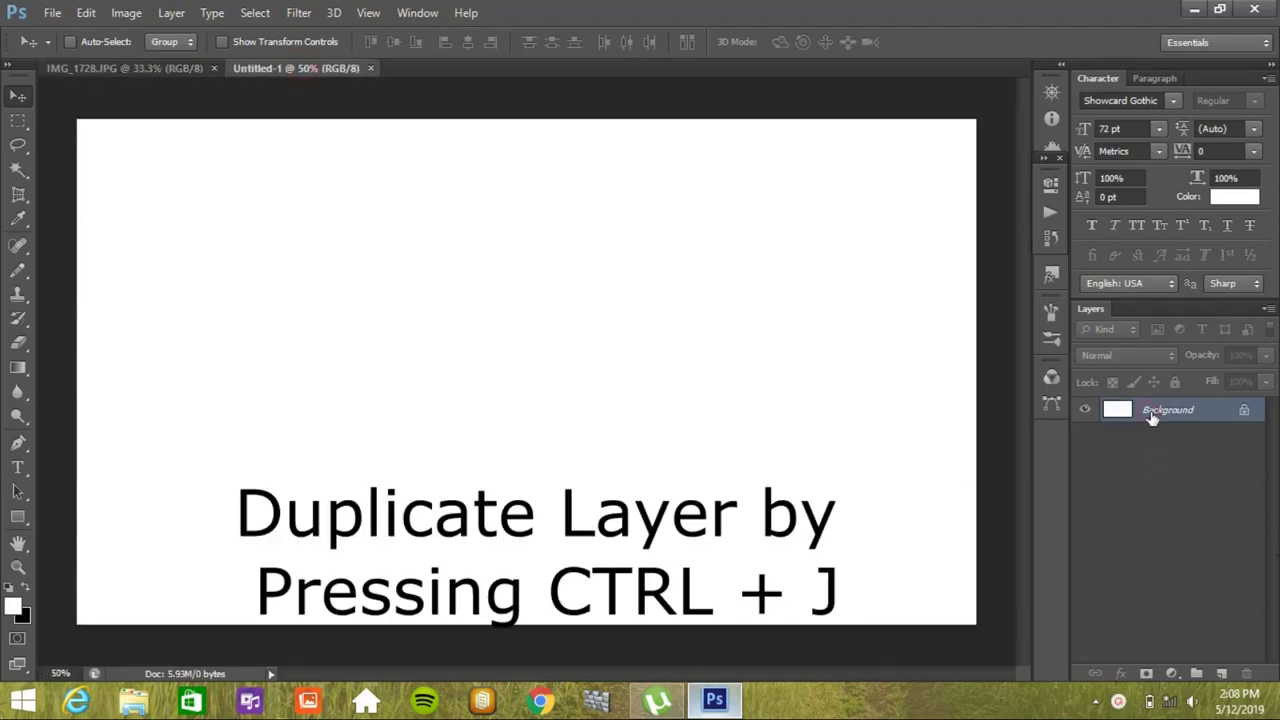
key("ctrl+j")
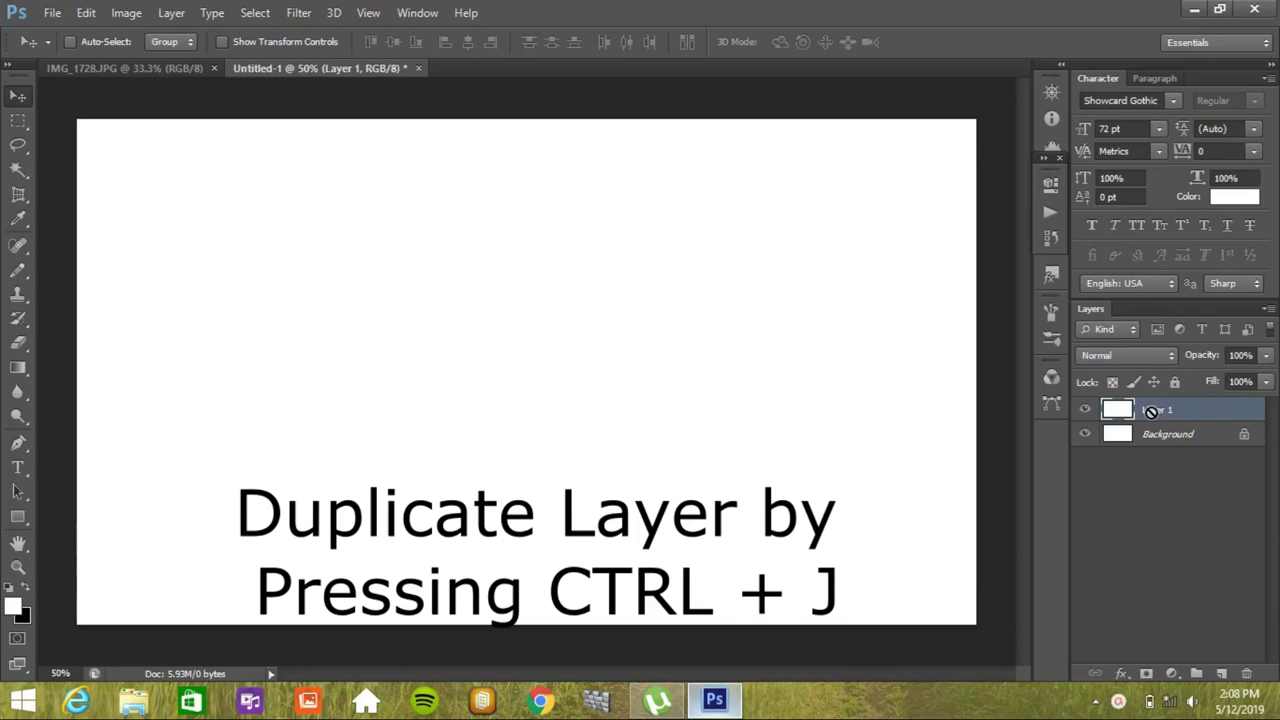
Give Layer 1 a reversed radial Gradient Overlay at 138% scale with an adjusted angle
left_click(1121, 676)
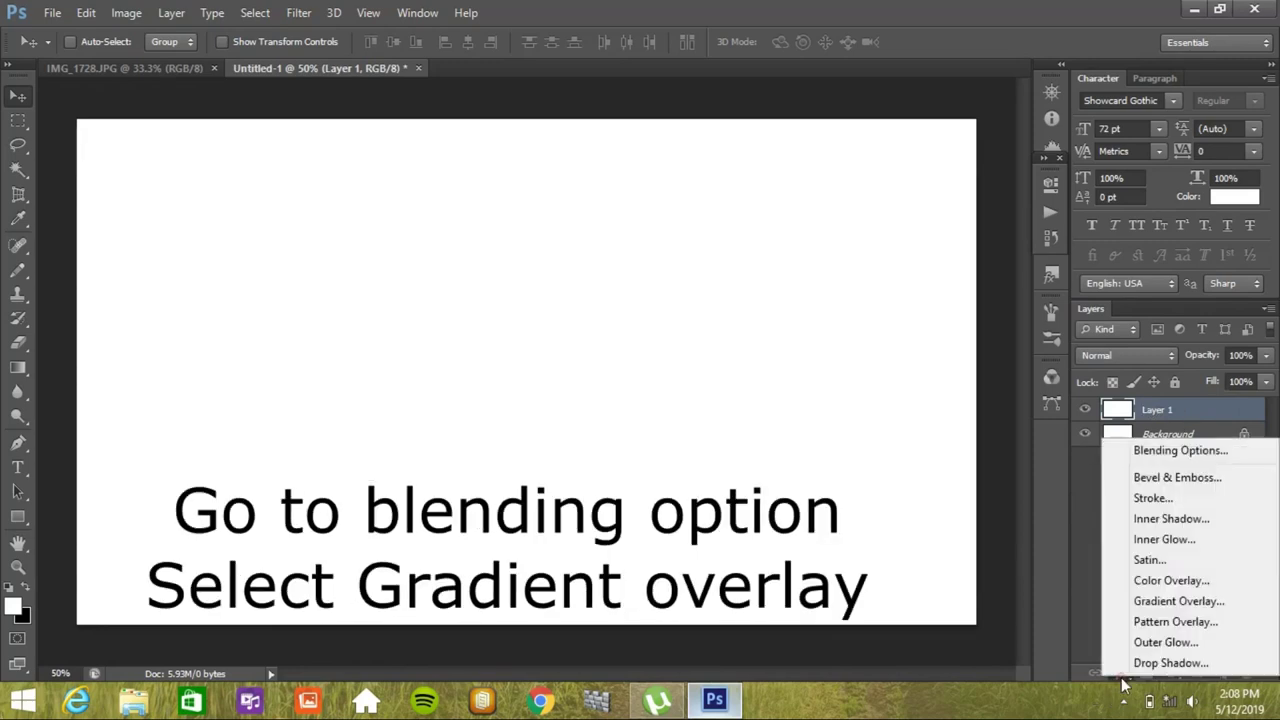
left_click(1174, 603)
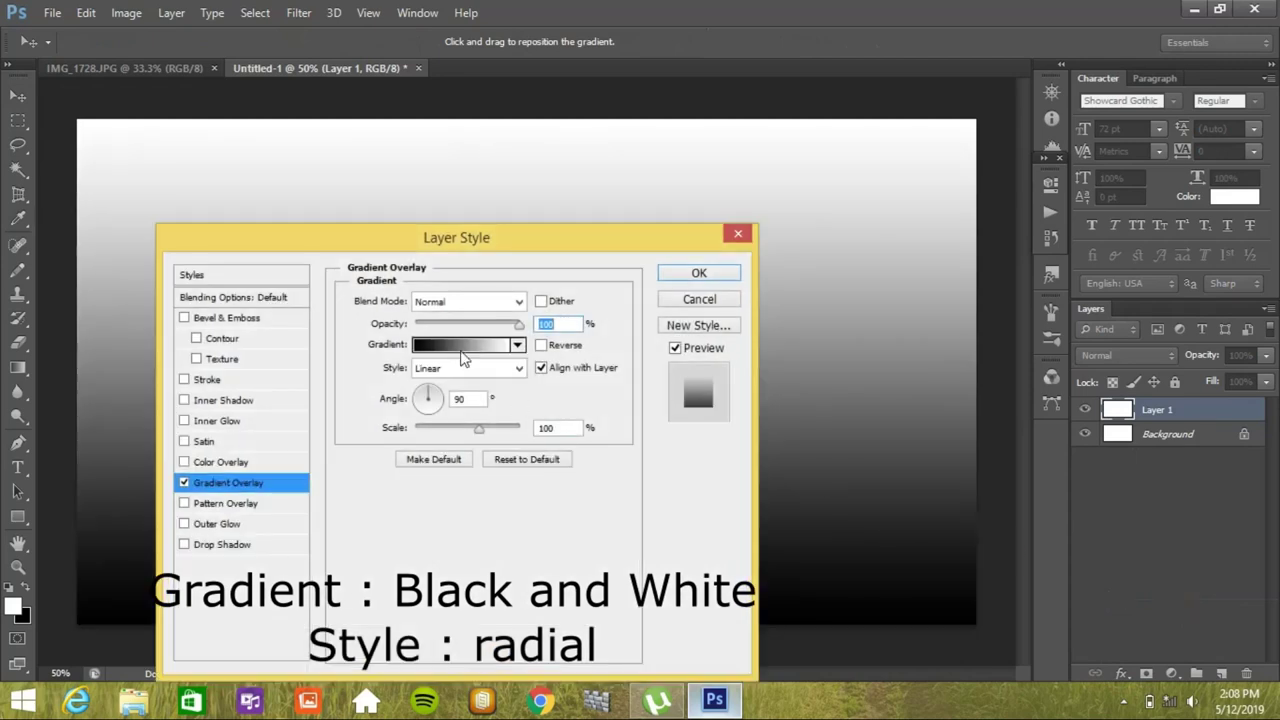
left_click(541, 346)
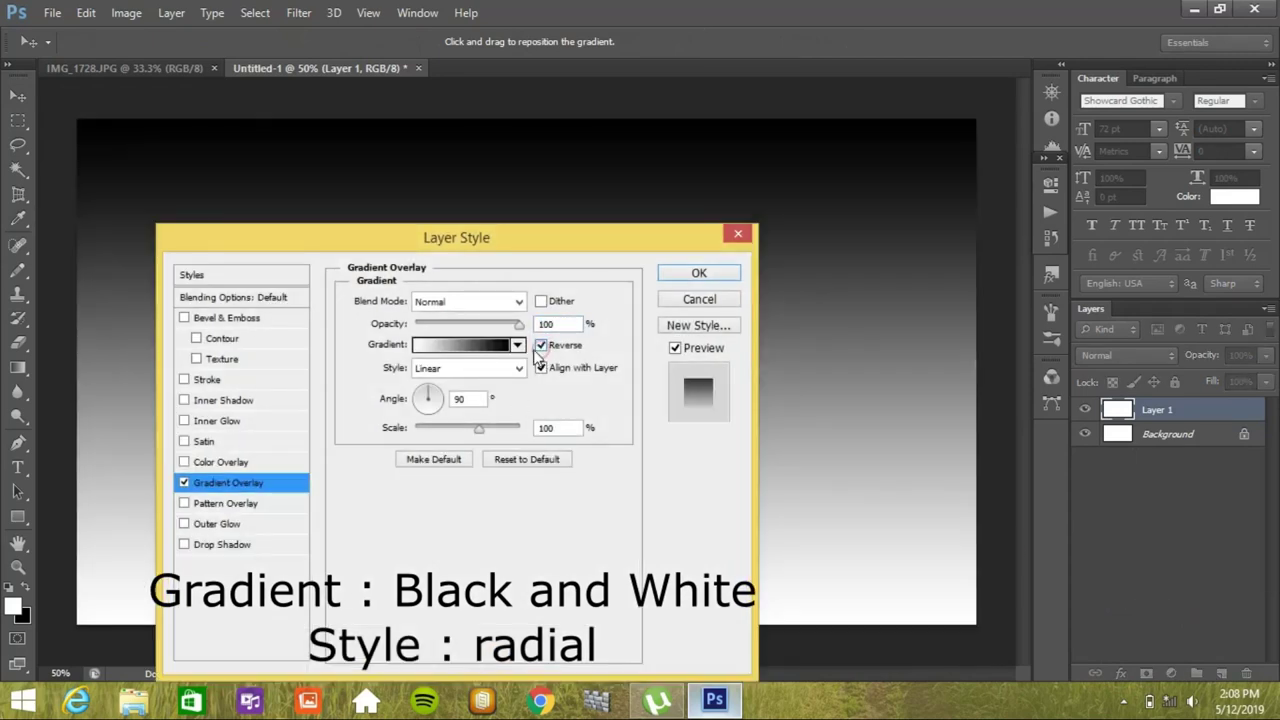
left_click(470, 368)
left_click(452, 392)
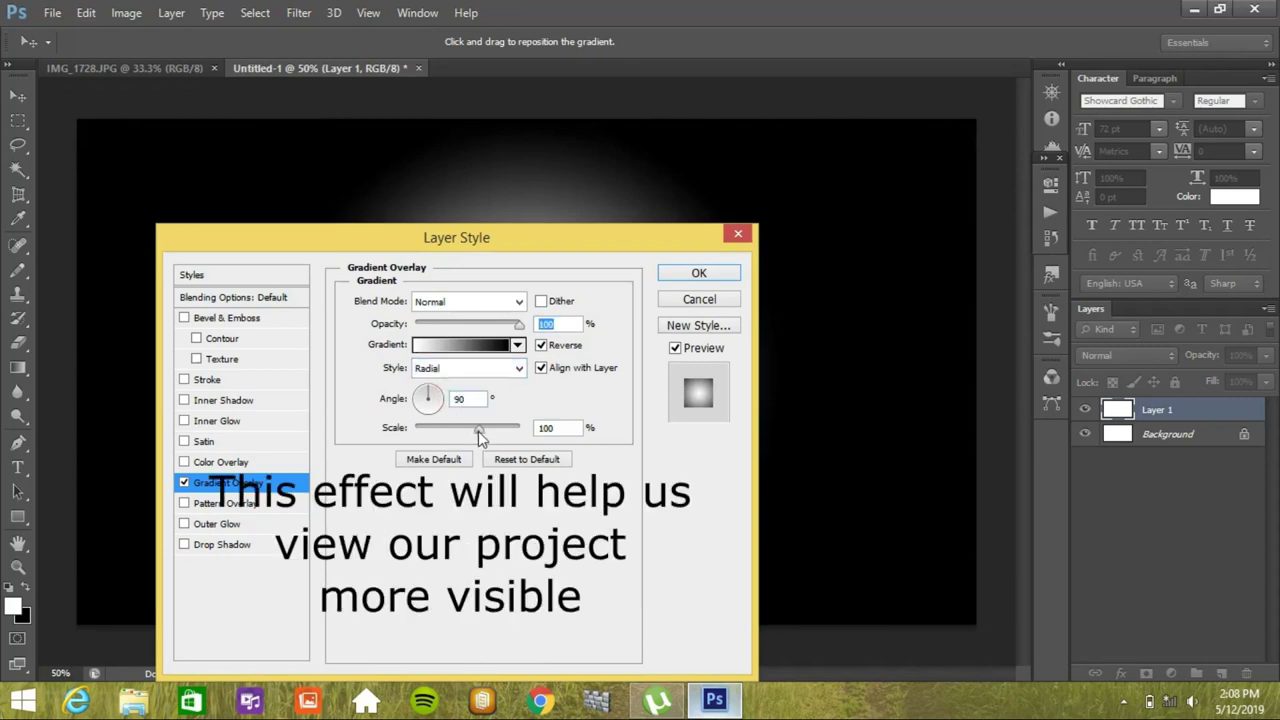
left_click_drag(479, 428, 511, 432)
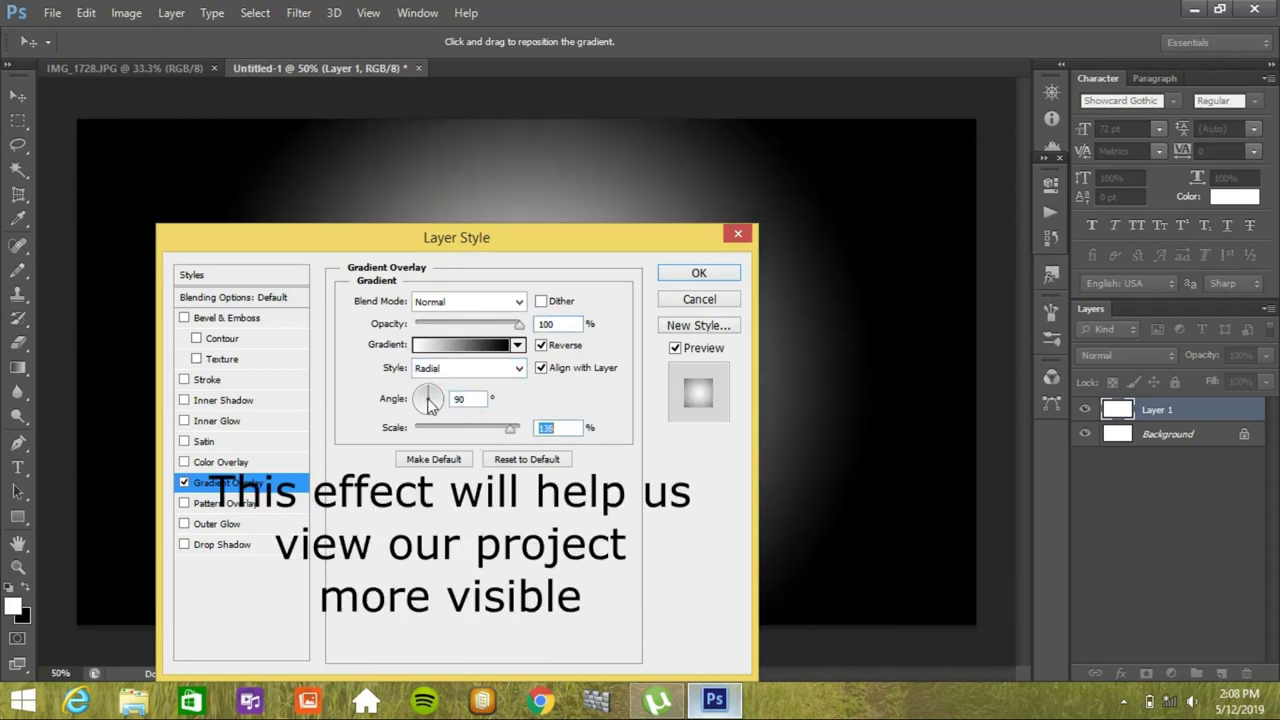
left_click_drag(445, 406, 452, 399)
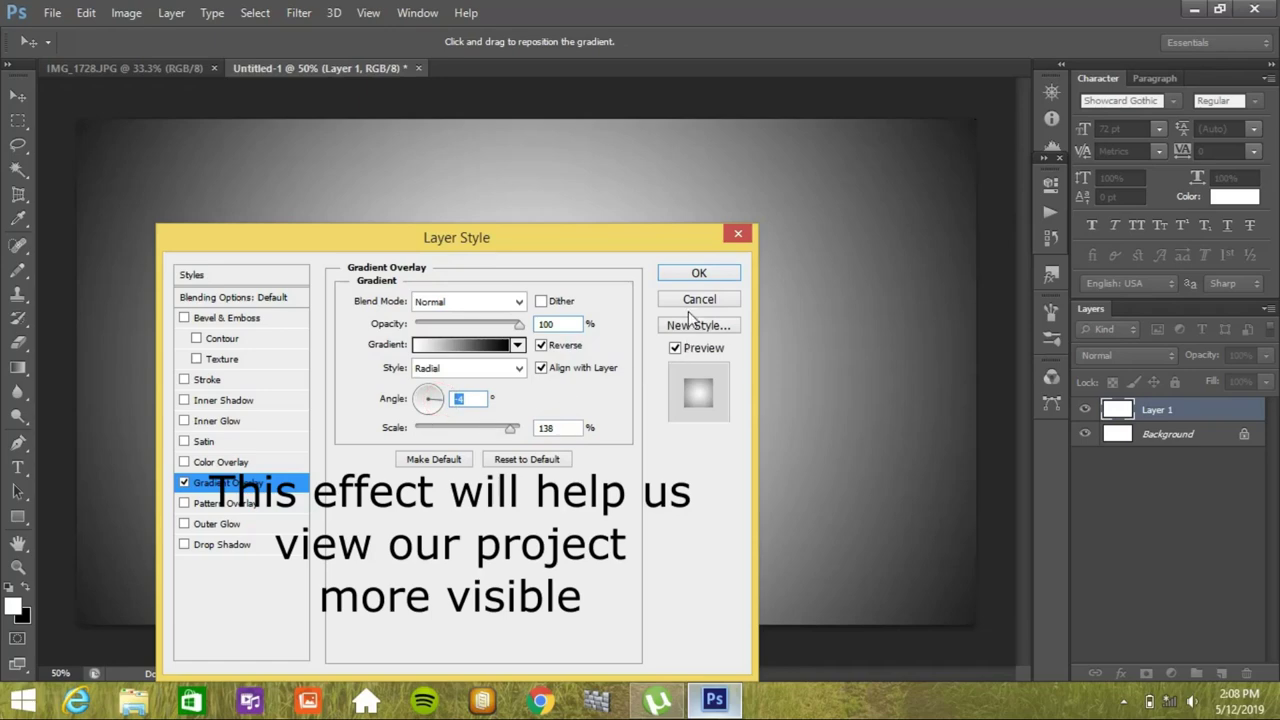
left_click(694, 273)
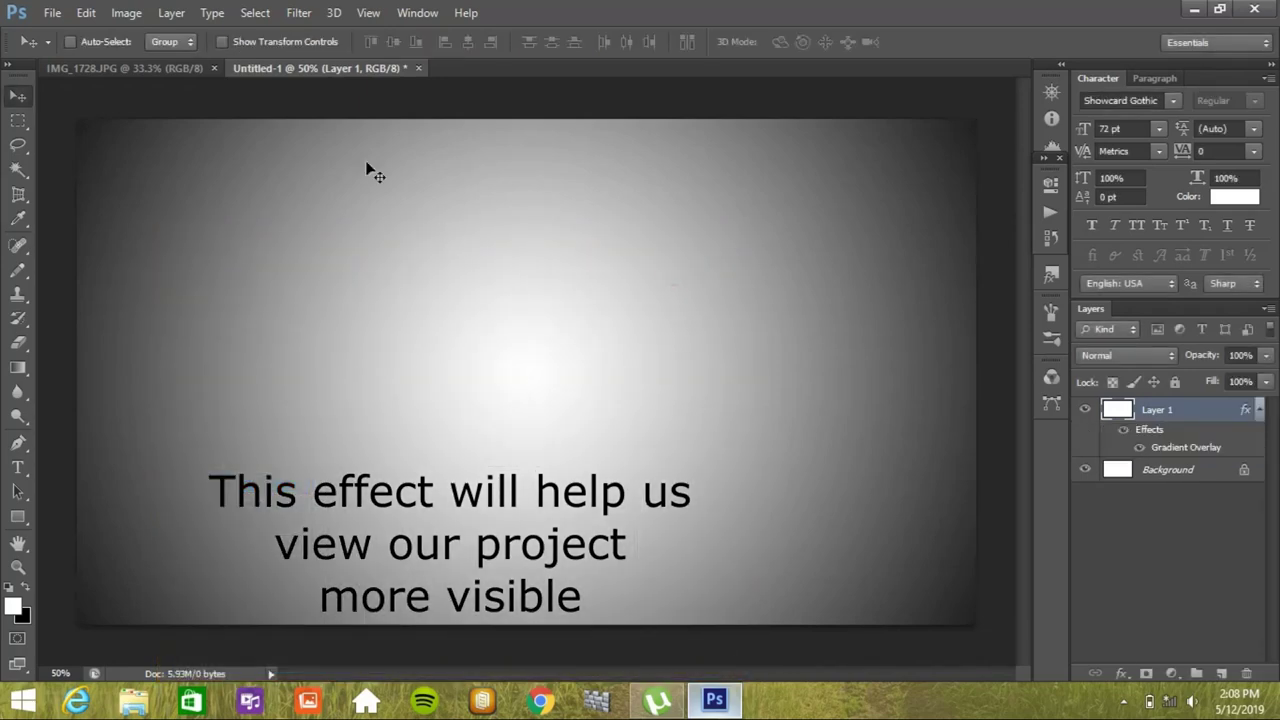
Quick-select the head and neck in IMG_1728 and drag them into Untitled-1 as Layer 2
left_click(158, 68)
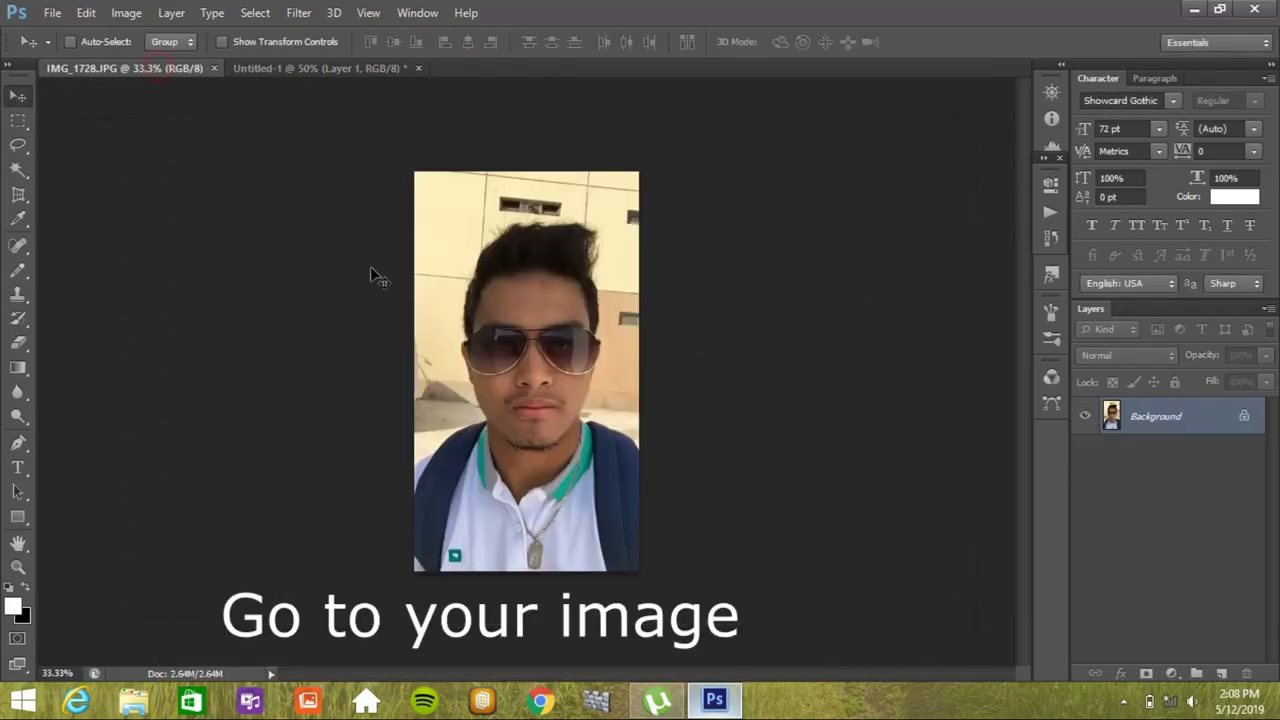
left_click(13, 170)
left_click(83, 166)
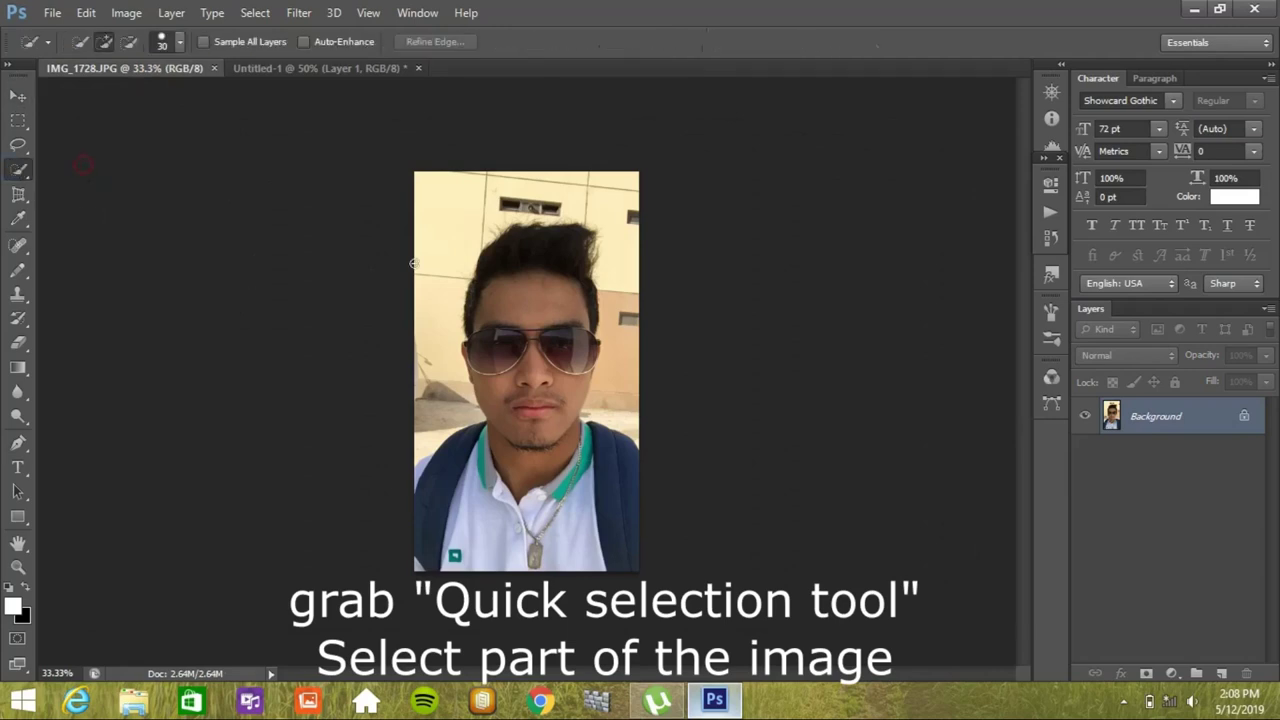
left_click_drag(532, 296, 535, 446)
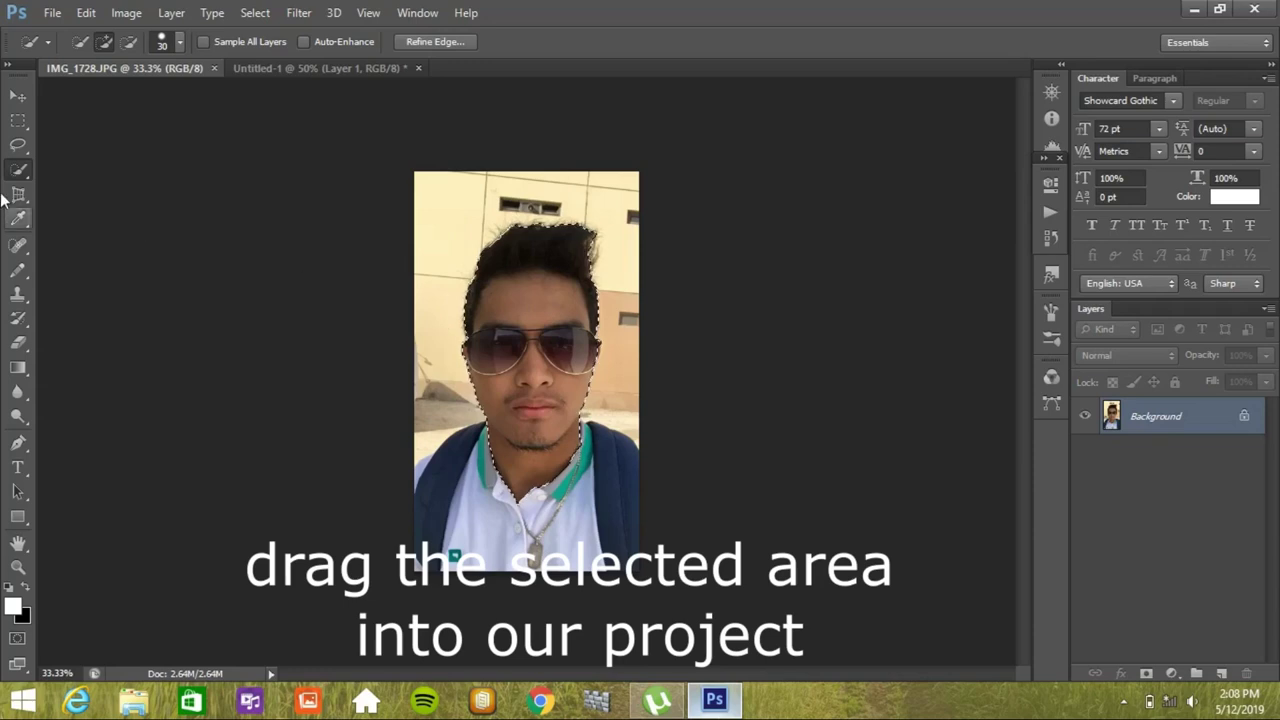
left_click(18, 95)
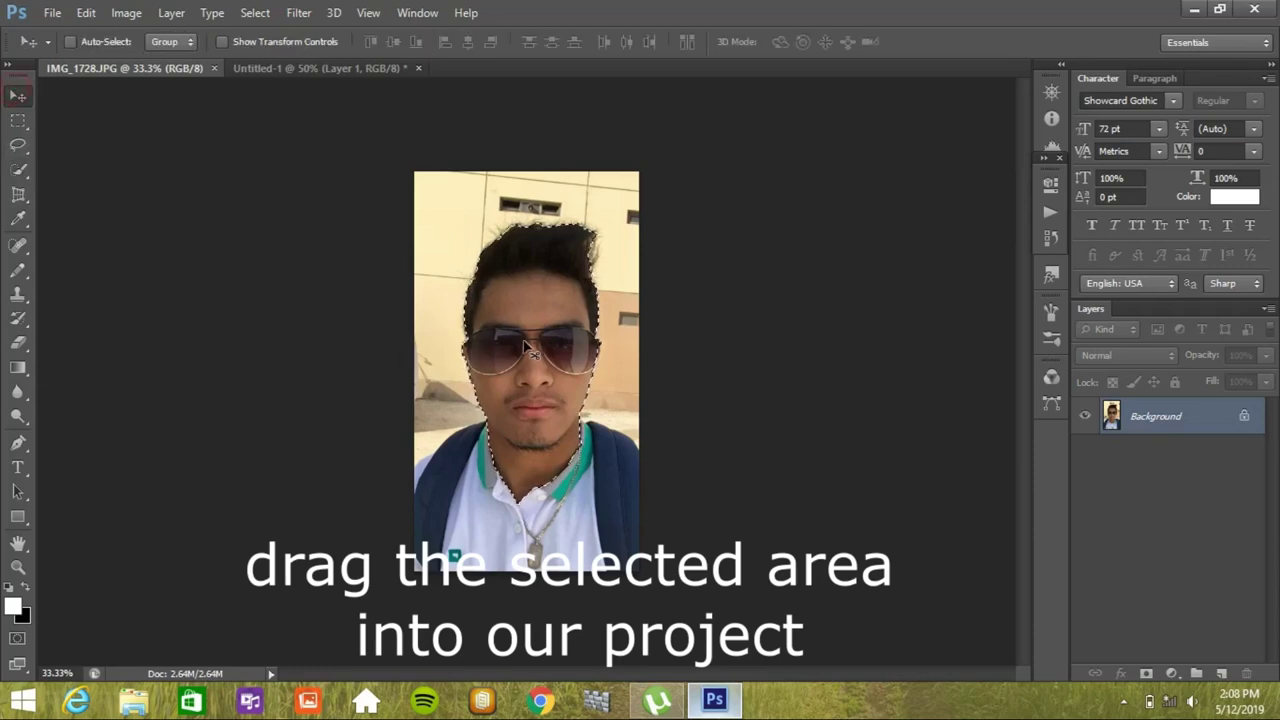
mouse_move(501, 321)
left_mouse_down()
mouse_move(360, 270)
mouse_move(295, 67)
mouse_move(533, 381)
left_mouse_up()
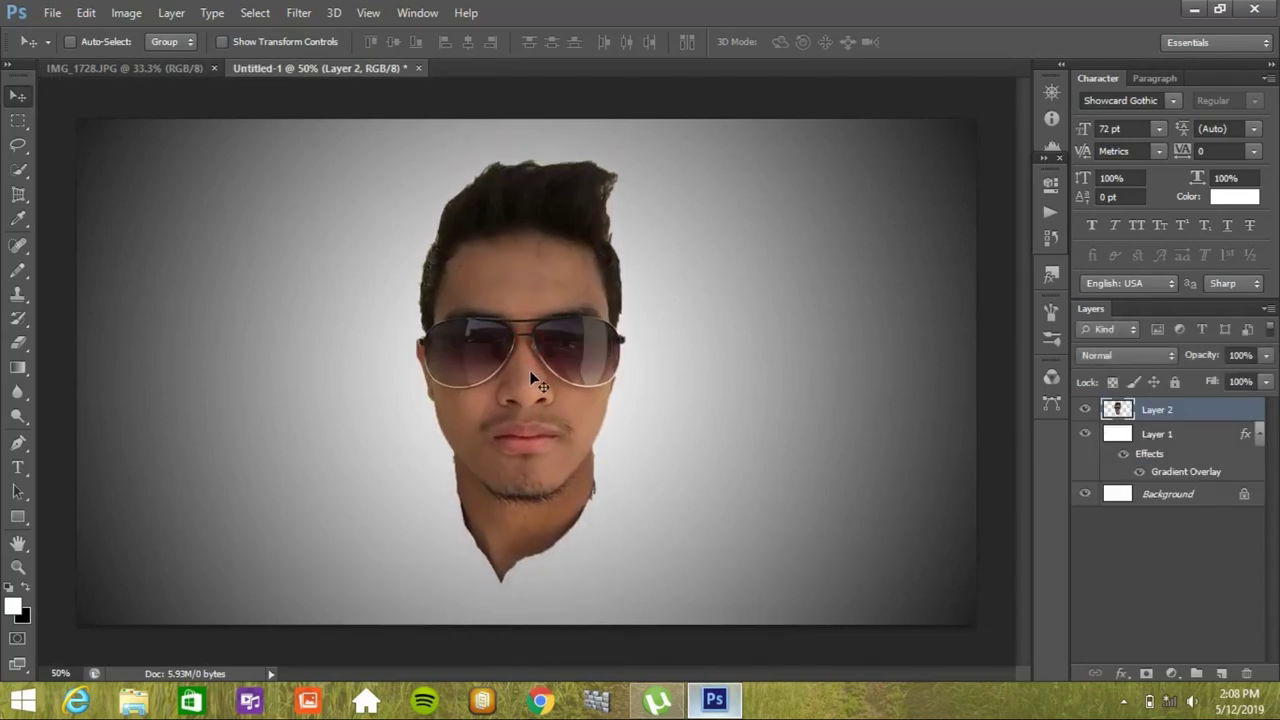
Zoom in and erase the stray dark strands along the chin edge of Layer 2
left_click(18, 566)
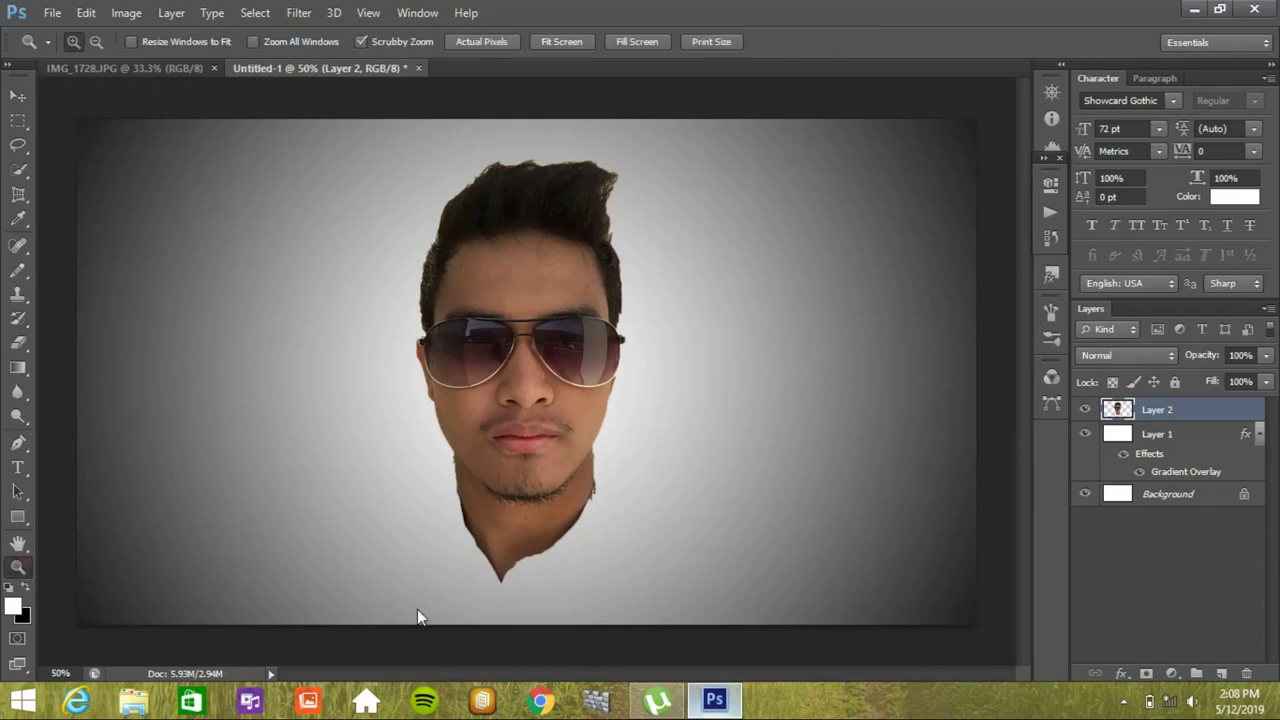
left_click(592, 492)
left_click(590, 490)
left_click(590, 490)
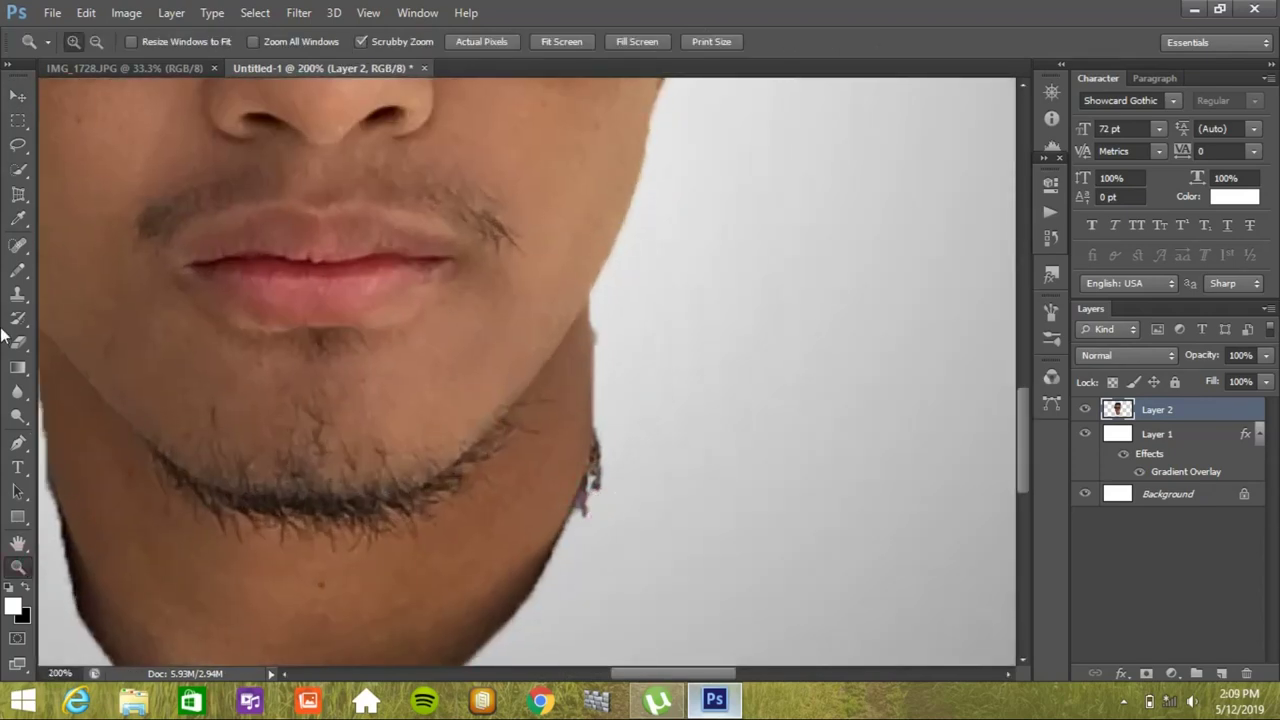
left_click(18, 342)
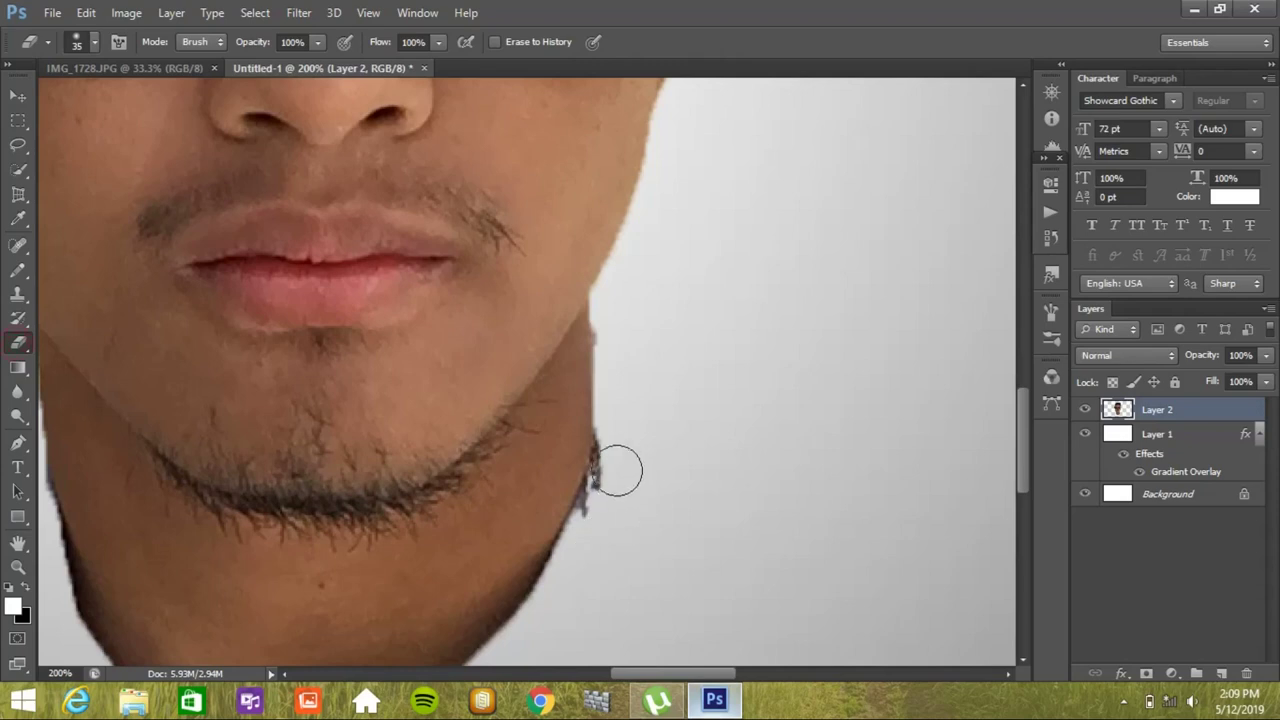
mouse_move(620, 442)
left_mouse_down()
mouse_move(611, 486)
mouse_move(621, 469)
left_mouse_up()
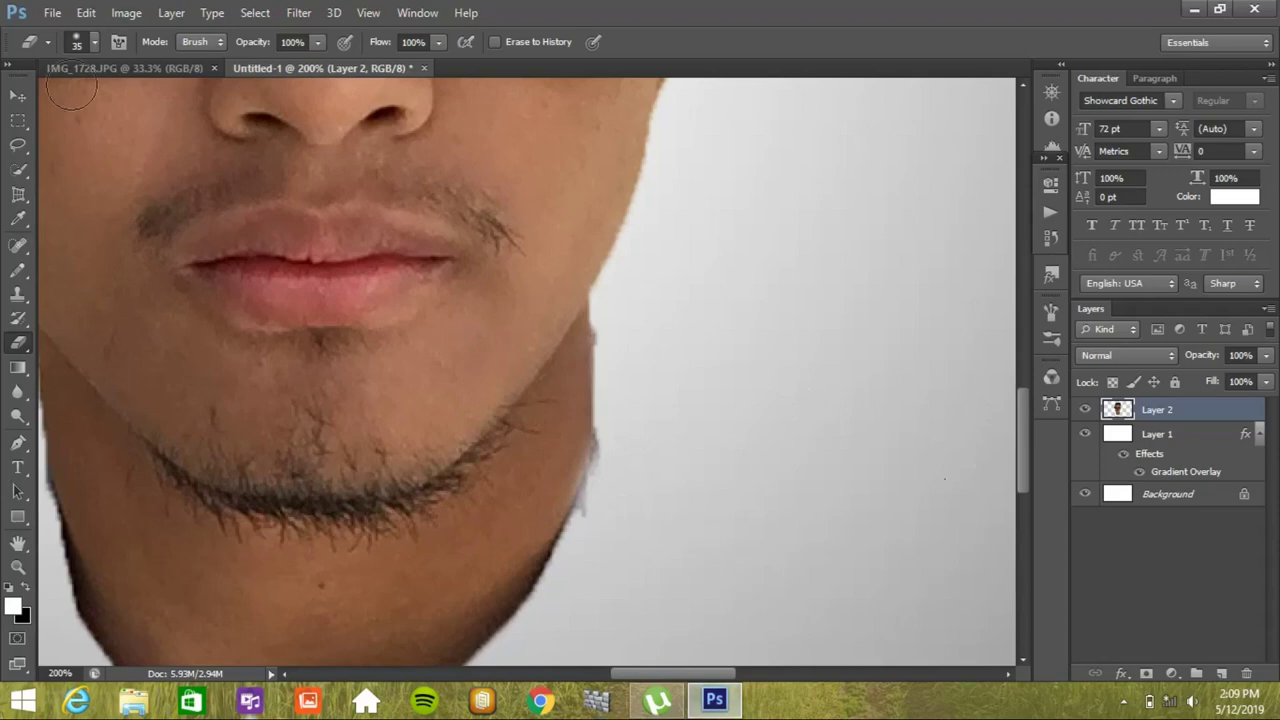
key("ctrl+0")
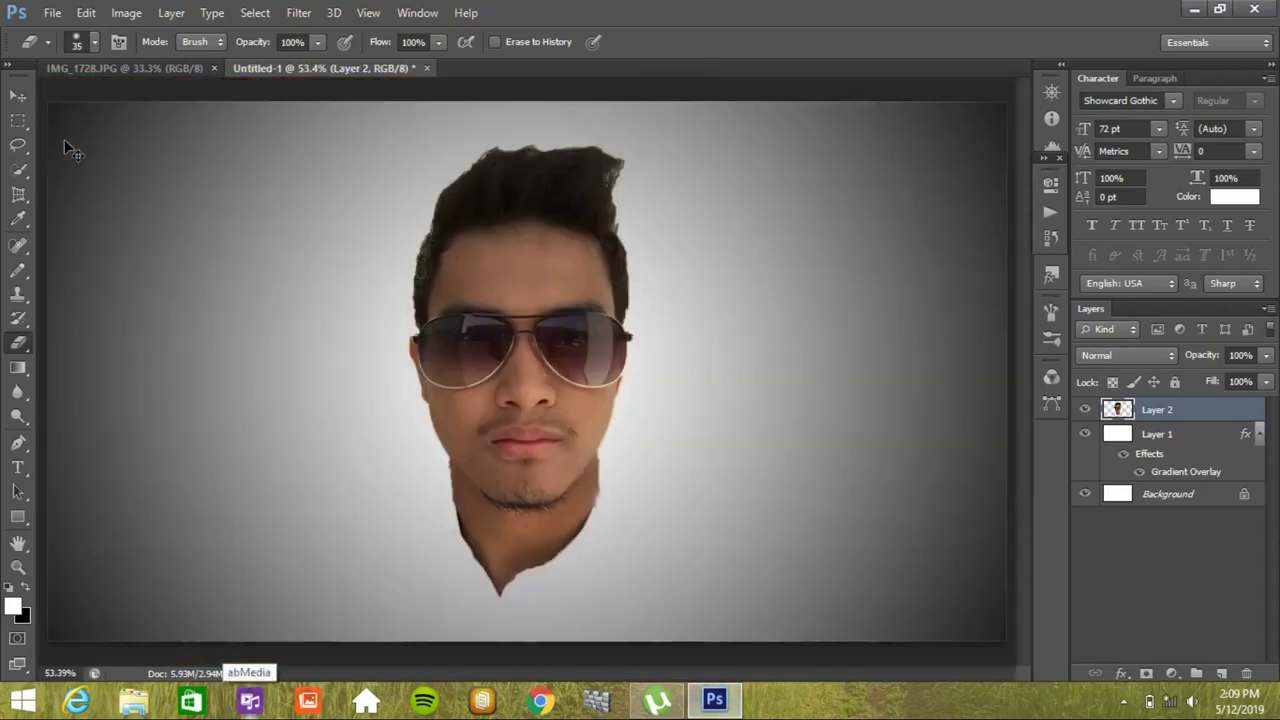
Merge the gradient Layer 1 into the Background, then reselect Layer 2
left_click(1160, 440)
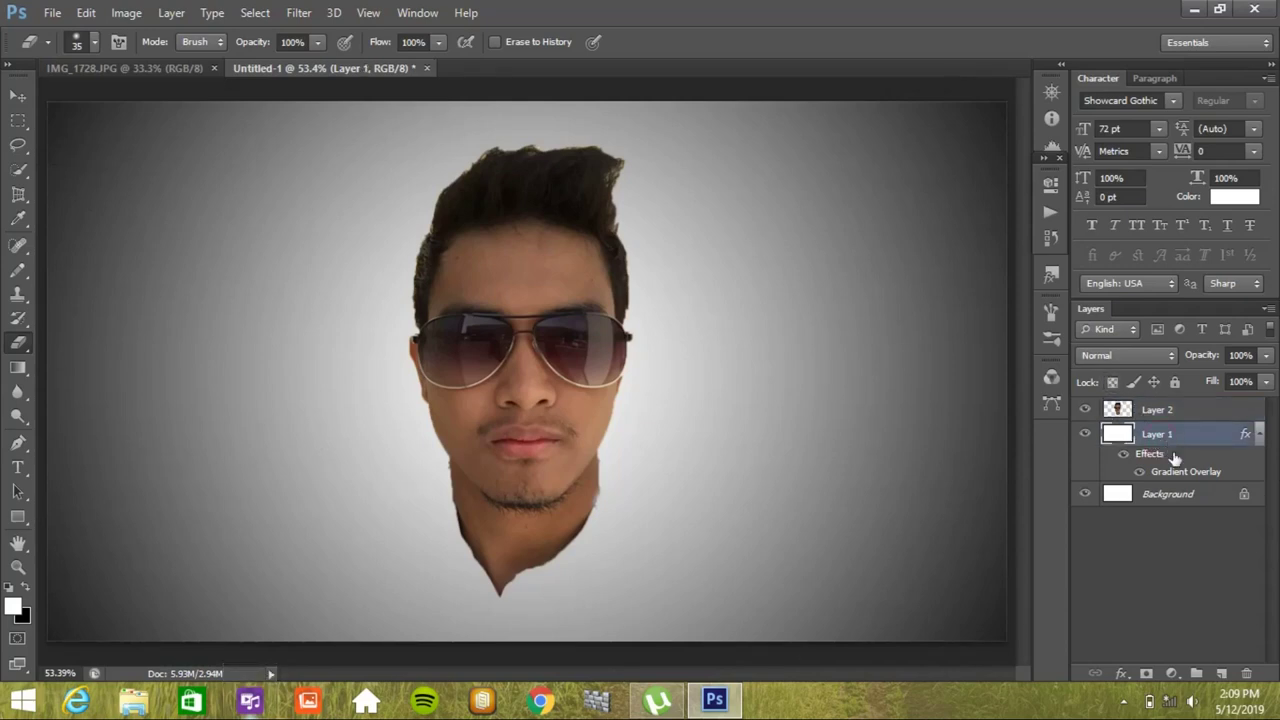
left_click(1178, 497, "ctrl")
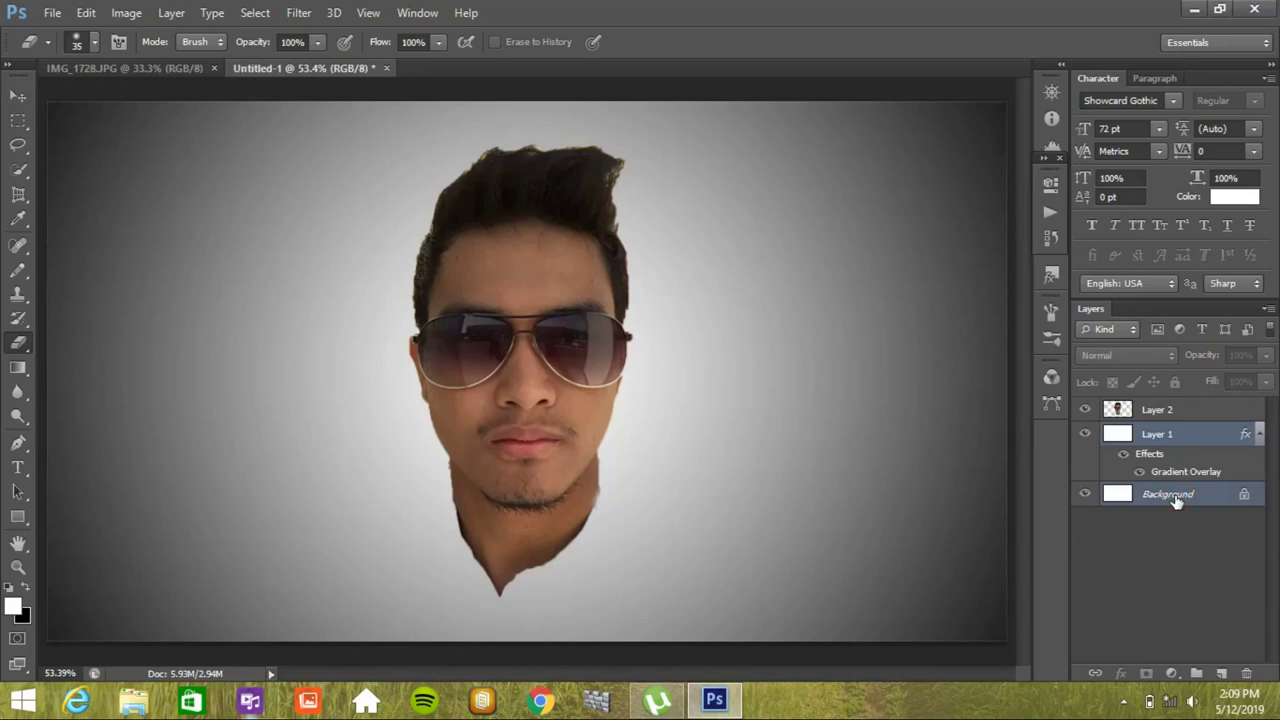
key("ctrl+e")
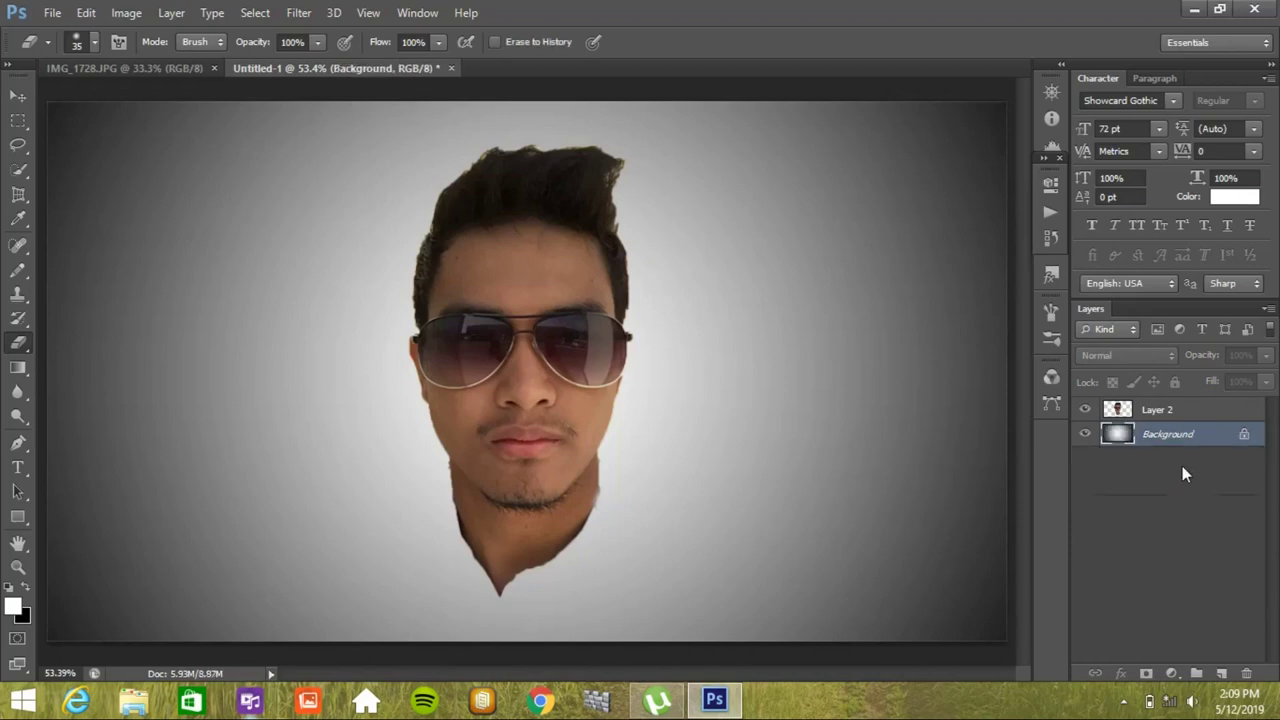
left_click(1155, 411)
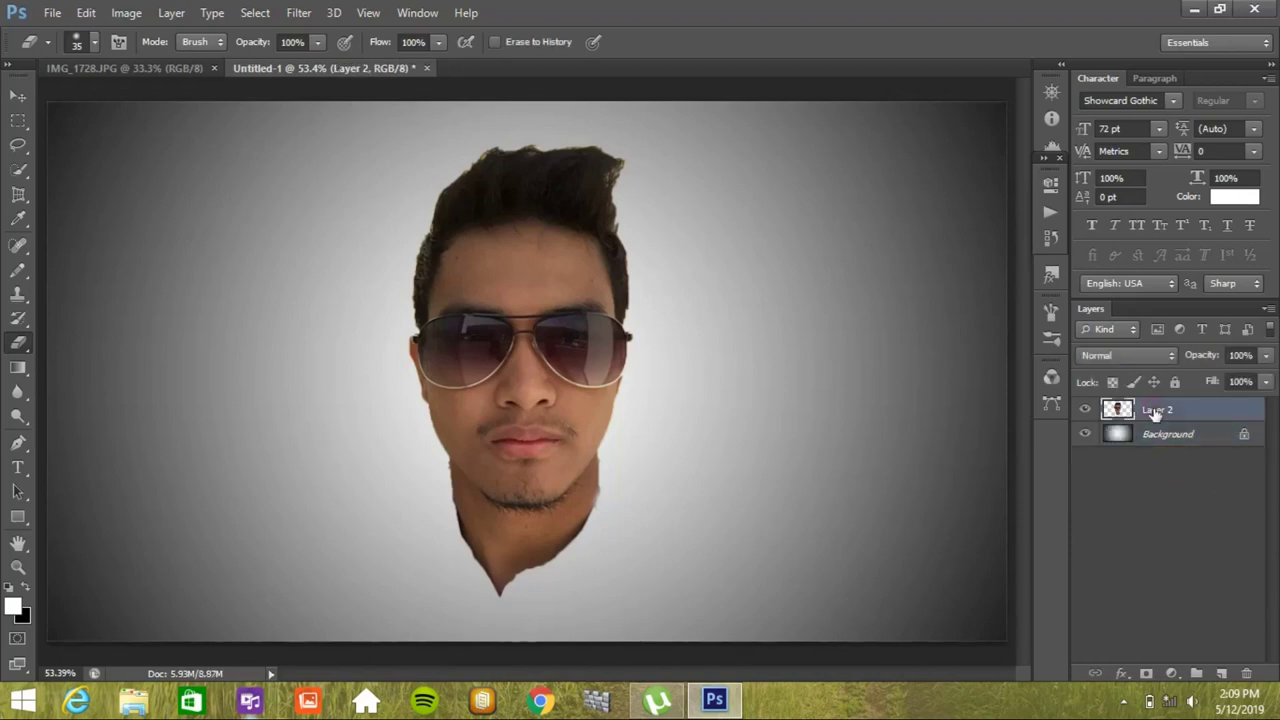
Open skull-and-crossbones-skeleton-skull-bone-skull-bone.jpg from the Visual hunt image folder
left_click(52, 13)
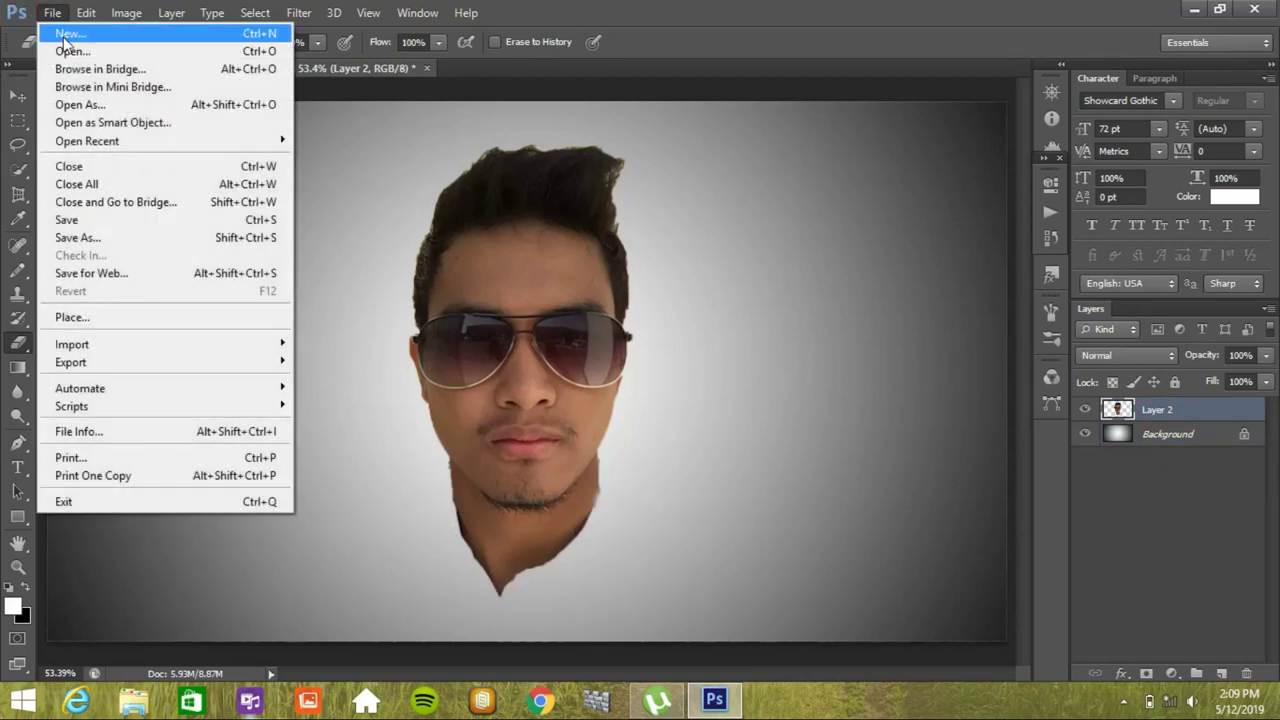
left_click(64, 51)
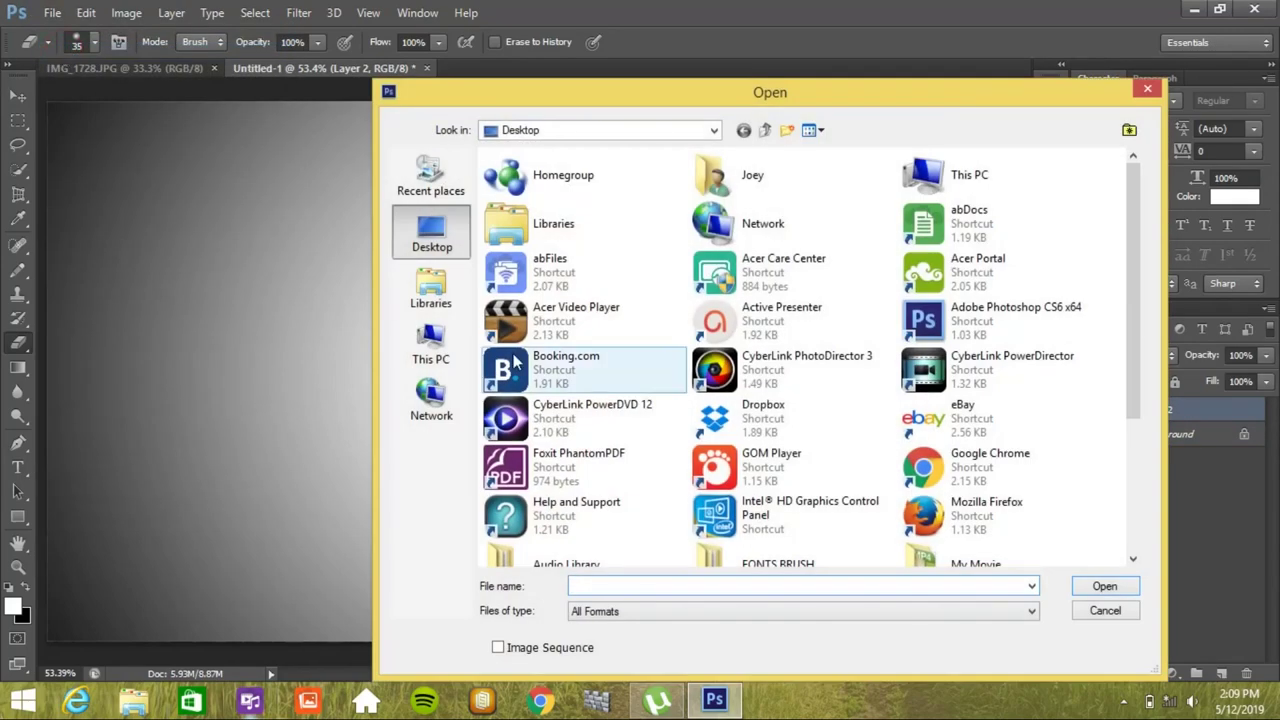
scroll(1133, 277, "down", 3)
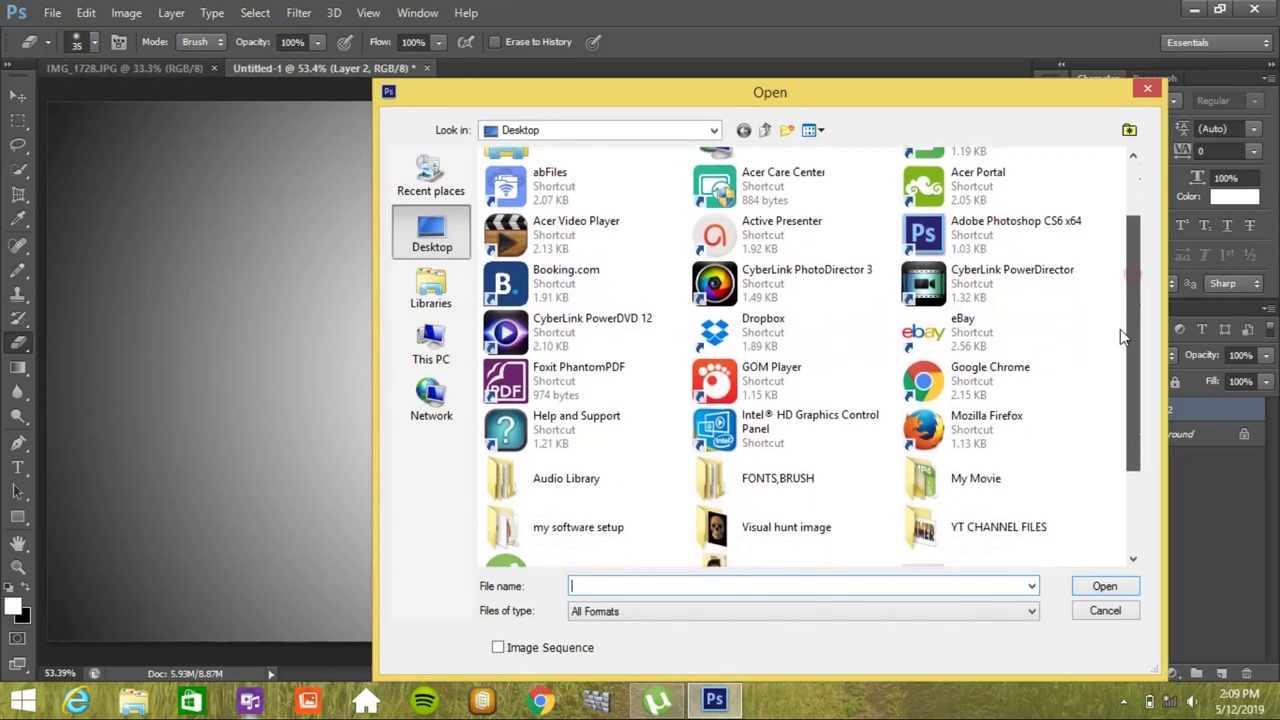
left_click(783, 470)
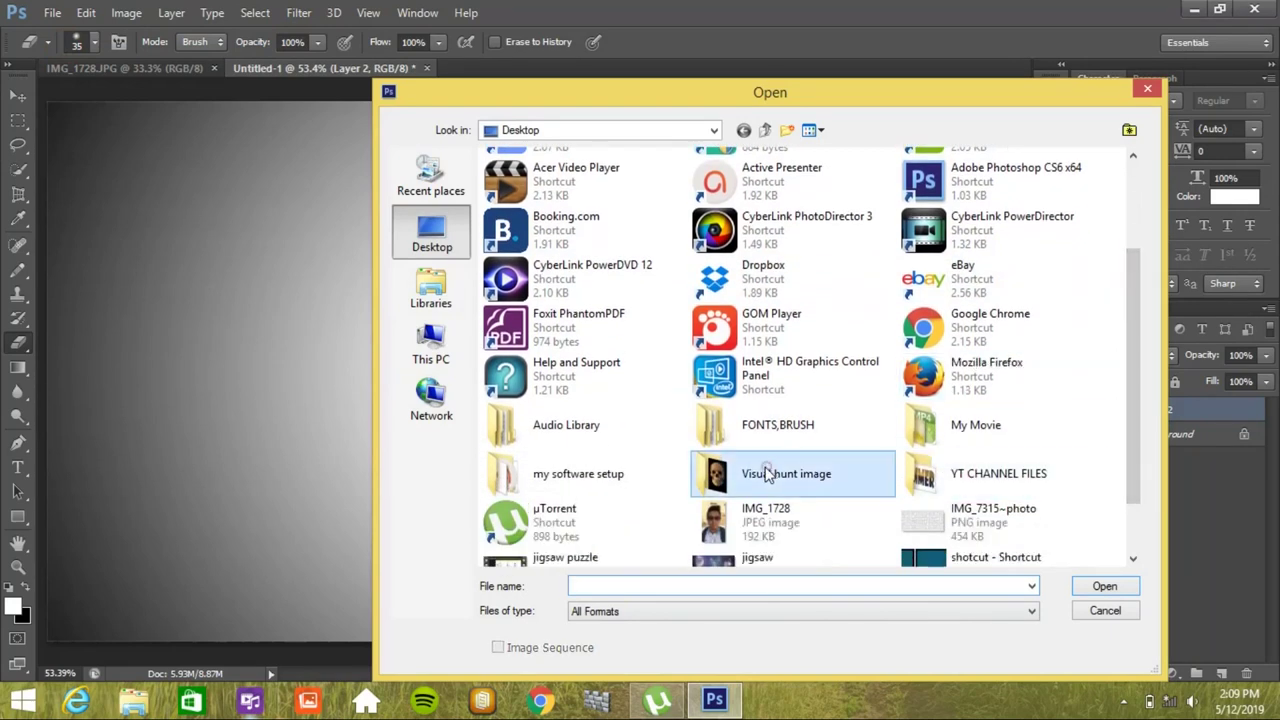
left_click(1093, 590)
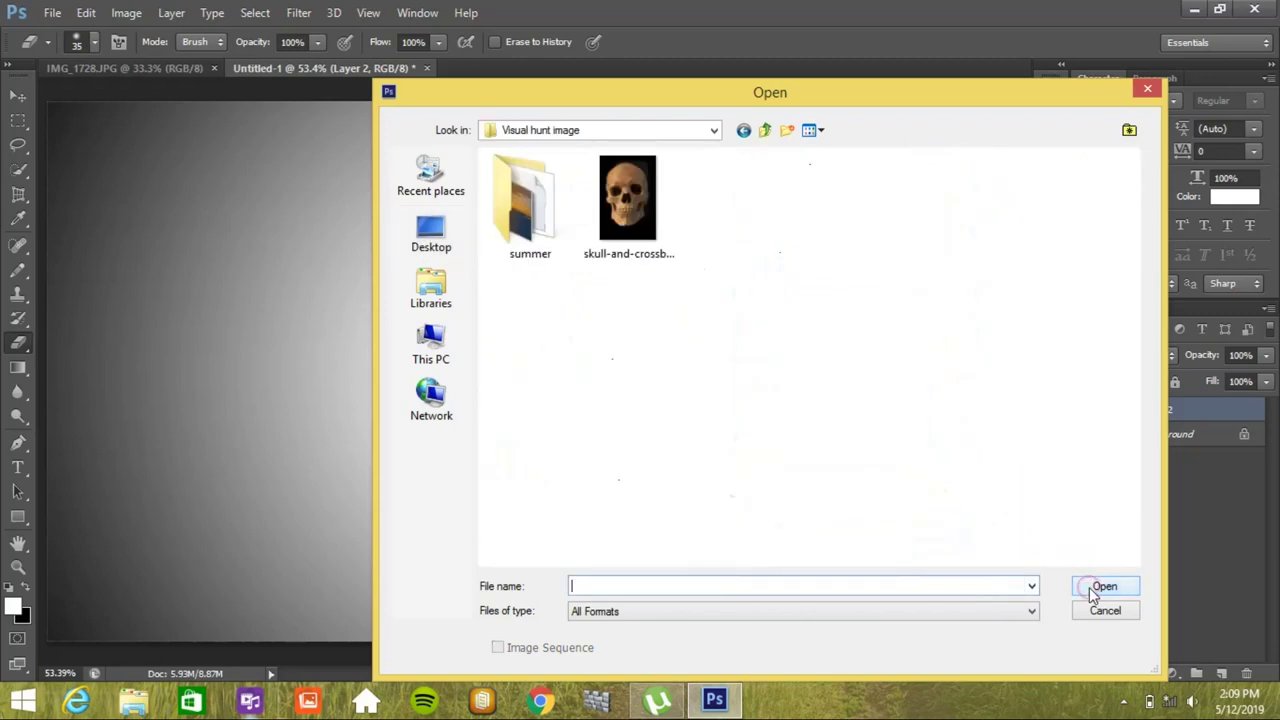
left_click(628, 198)
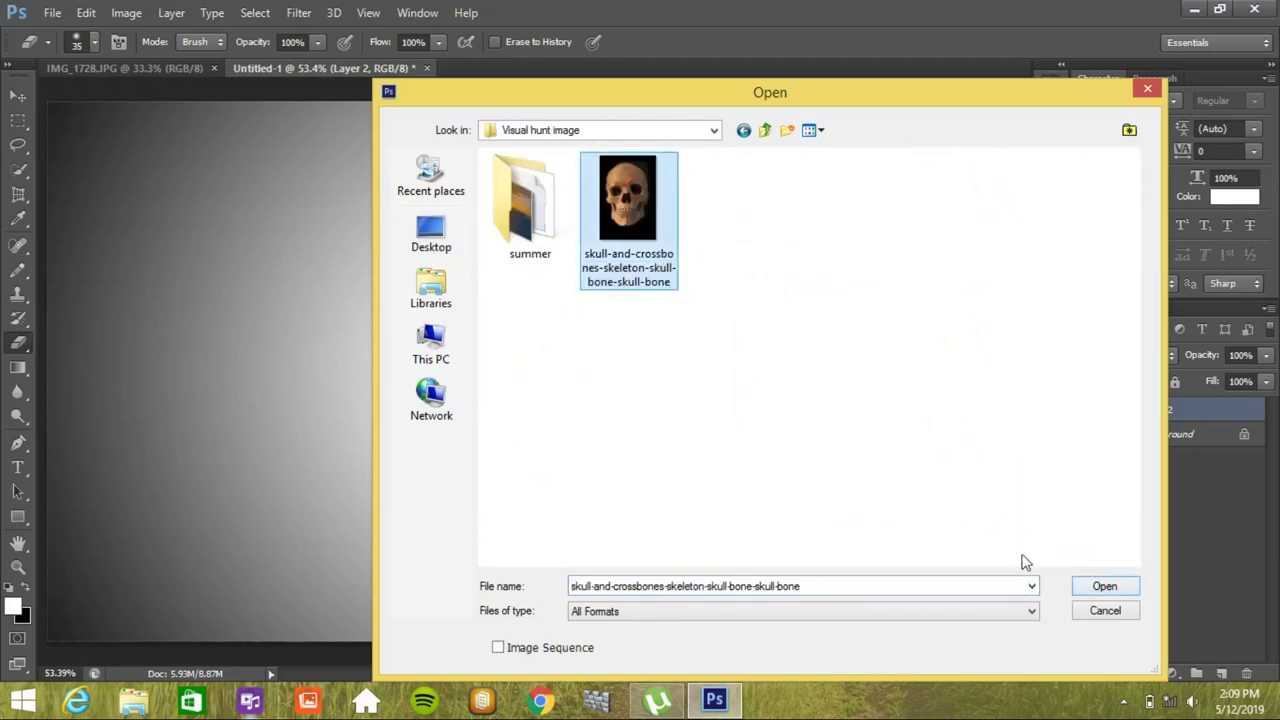
left_click(1098, 592)
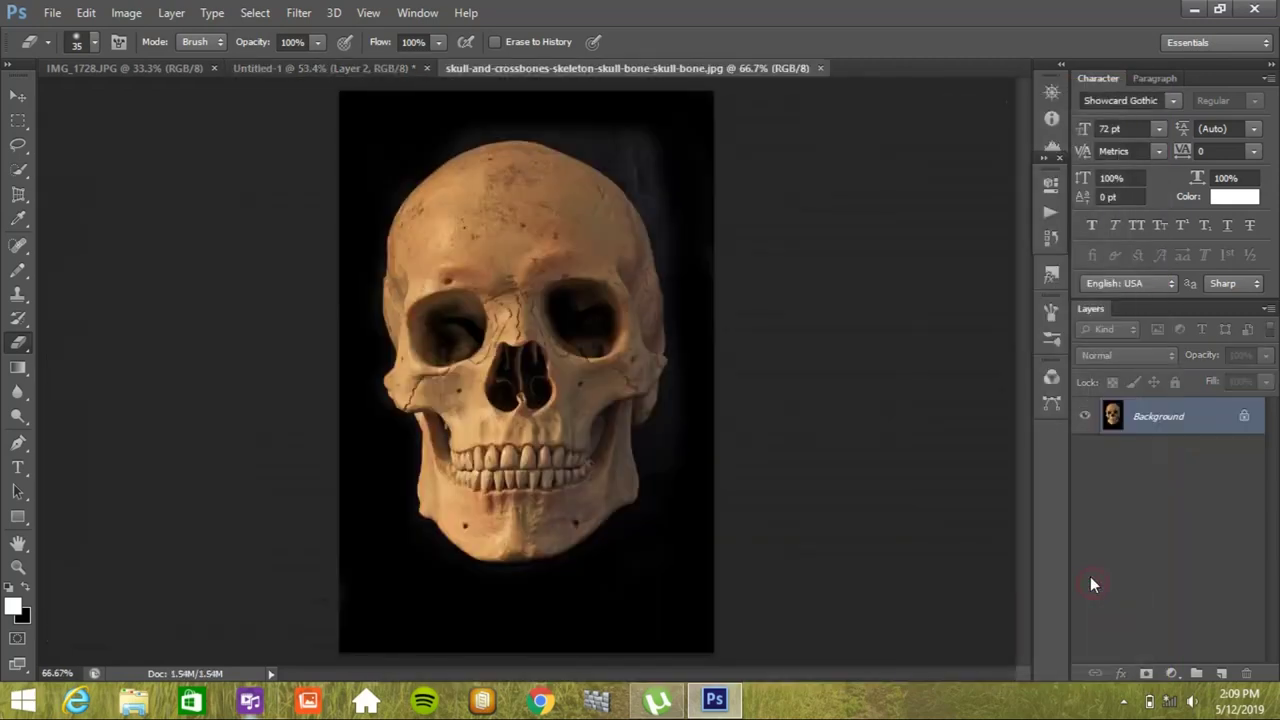
Quick-select the skull's cranium, jaw and chin, leaving the black background out
left_click(18, 95)
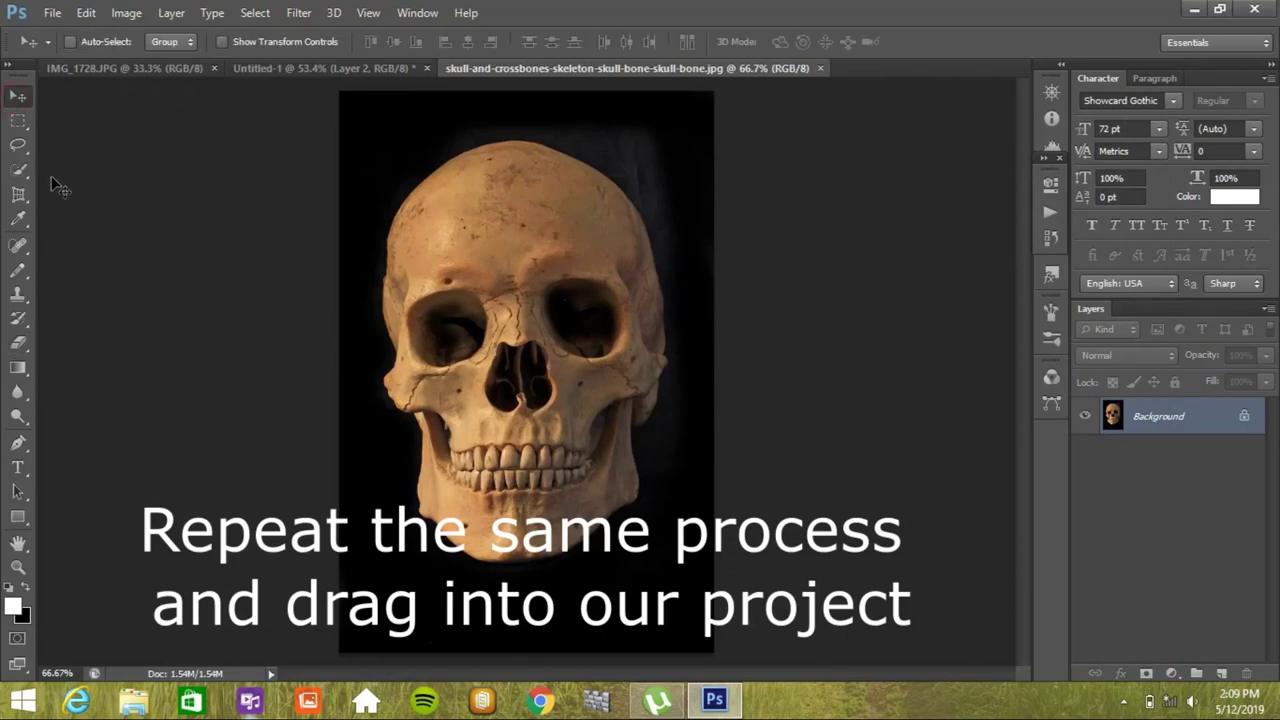
left_click(18, 168)
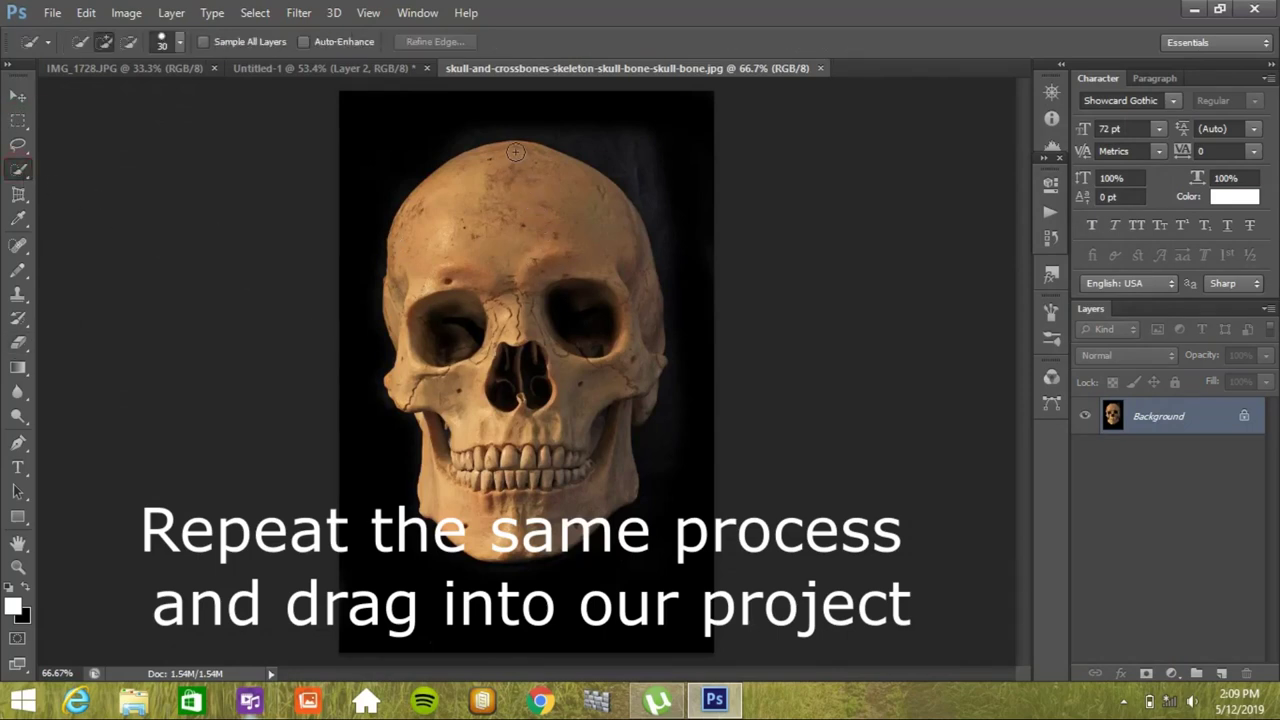
left_click_drag(522, 195, 521, 540)
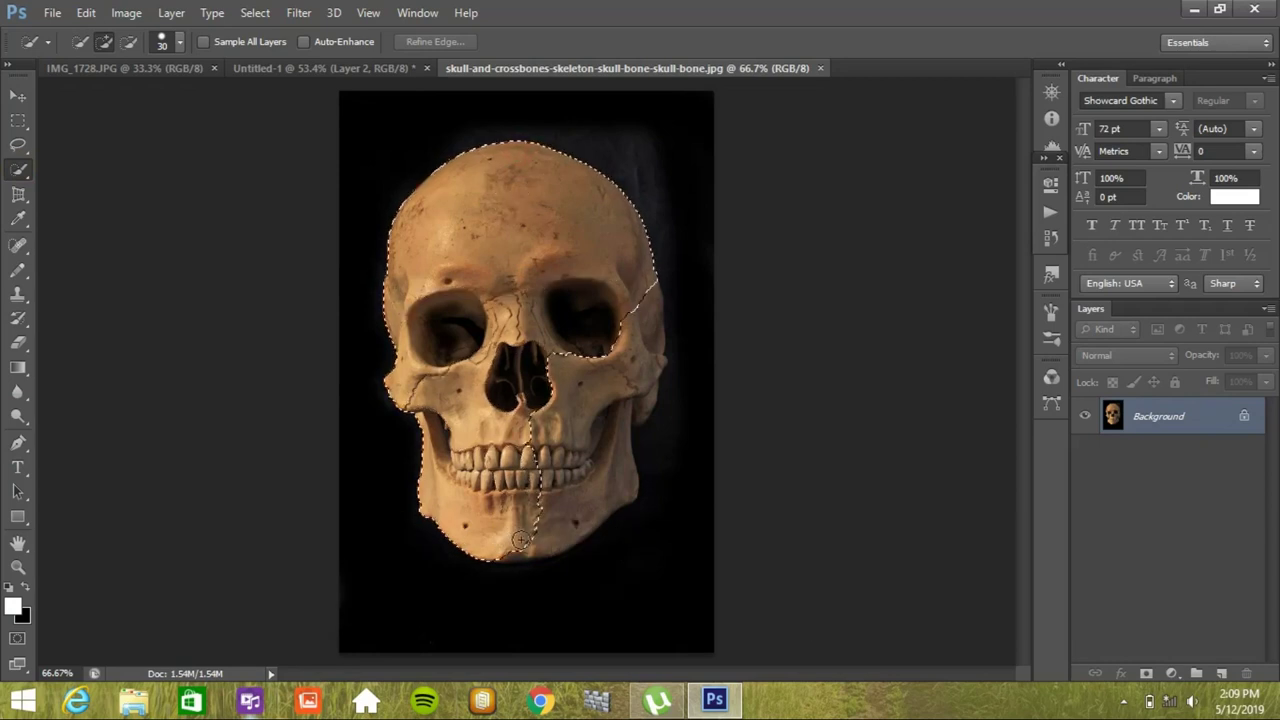
left_click_drag(521, 540, 595, 494)
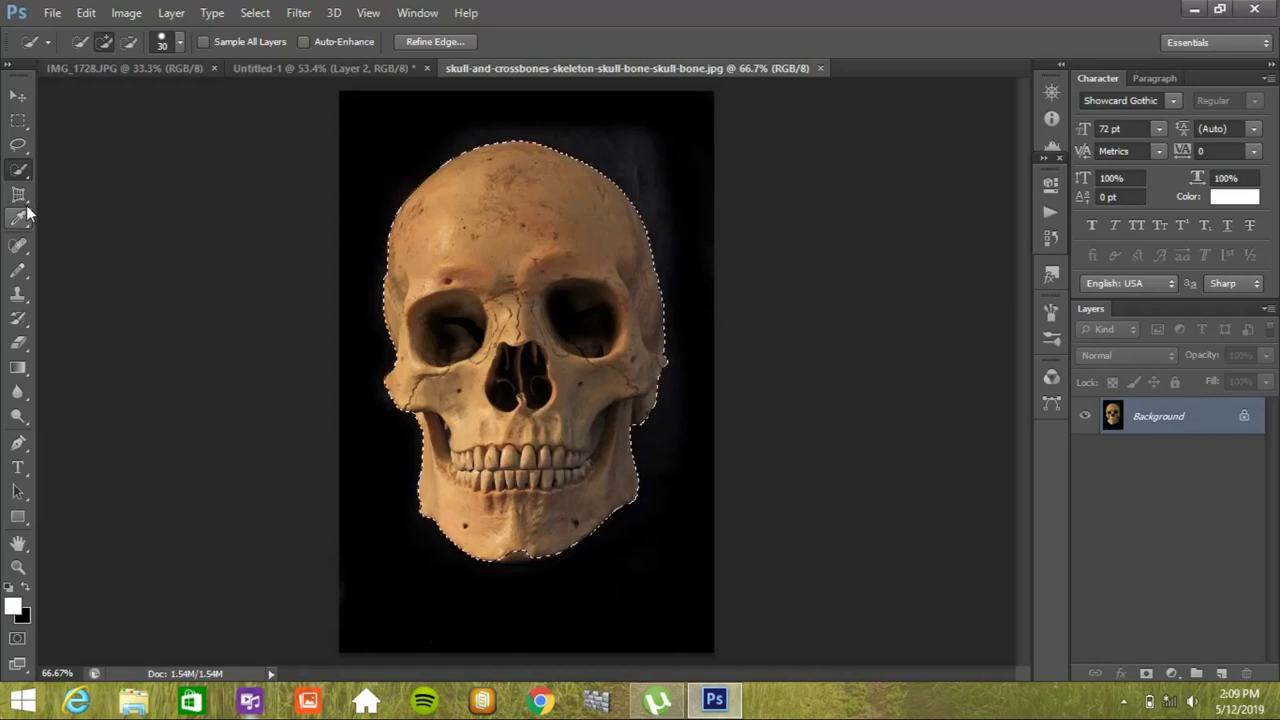
Drag the selected skull into Untitled-1 as Layer 3 and set its opacity to 56%
left_click(15, 98)
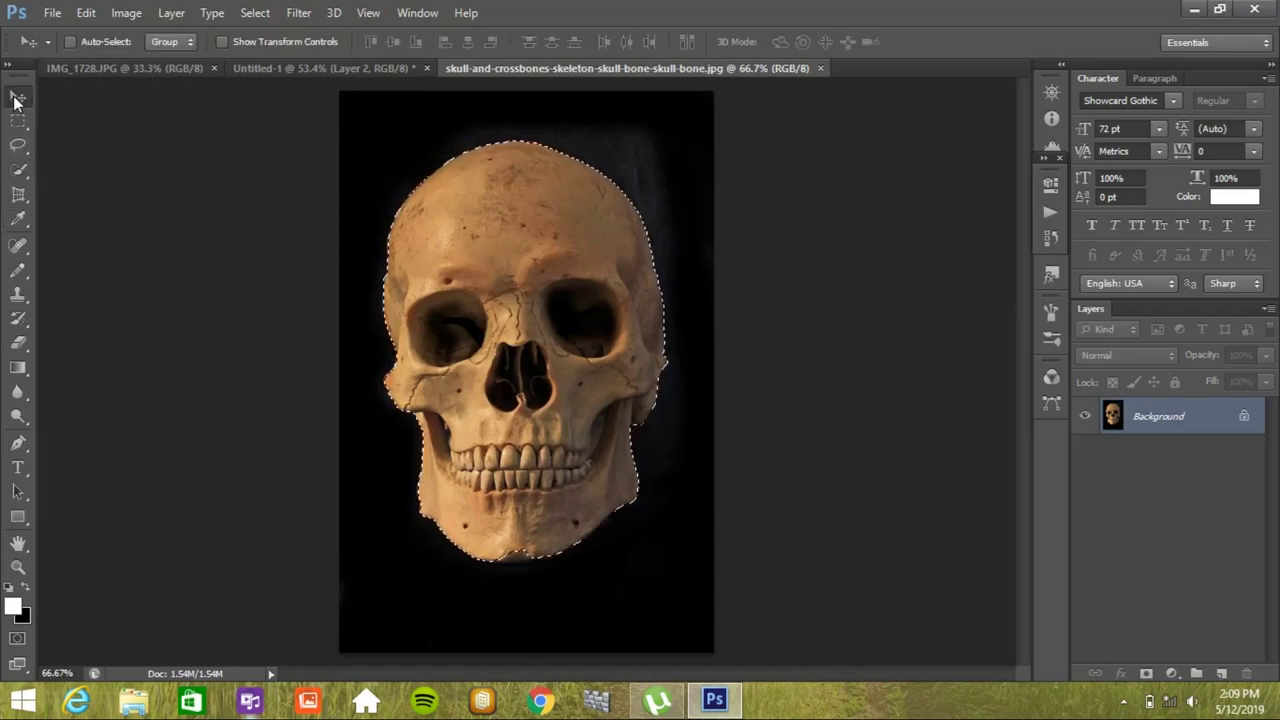
mouse_move(577, 376)
left_mouse_down()
mouse_move(200, 68)
mouse_move(548, 392)
mouse_move(538, 406)
left_mouse_up()
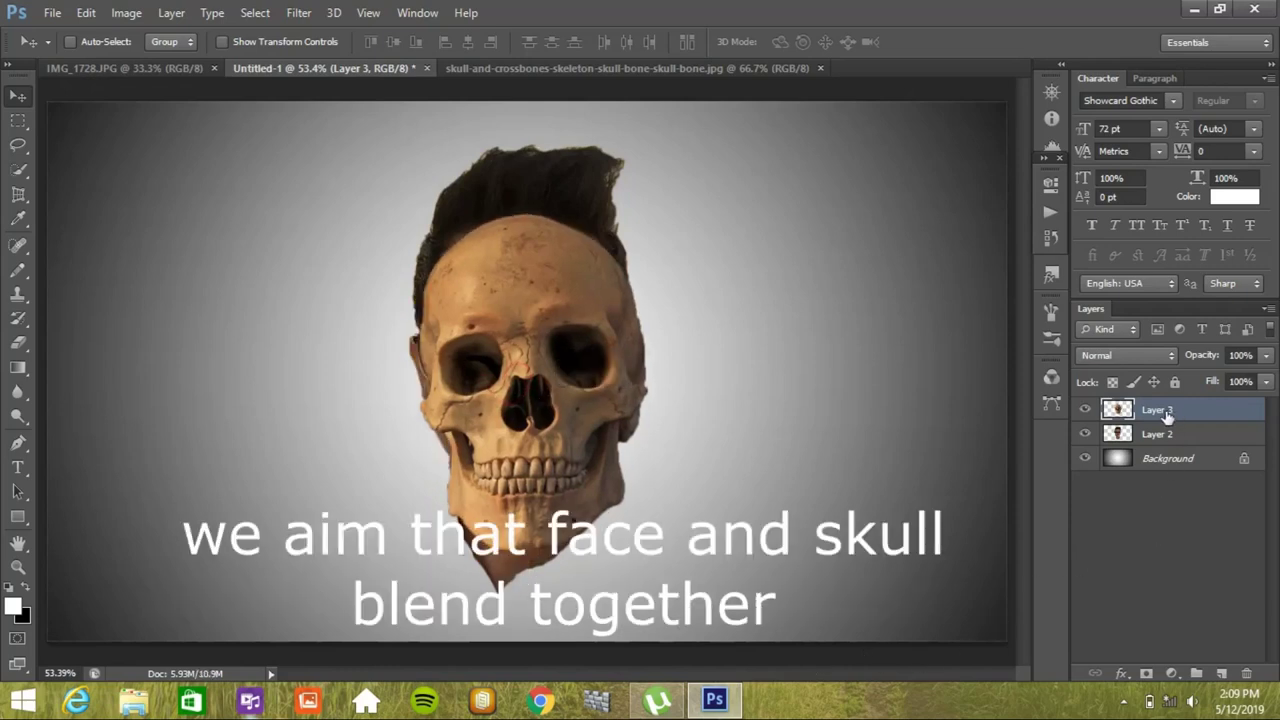
mouse_move(1166, 414)
left_mouse_down()
mouse_move(1170, 442)
mouse_move(1170, 412)
left_mouse_up()
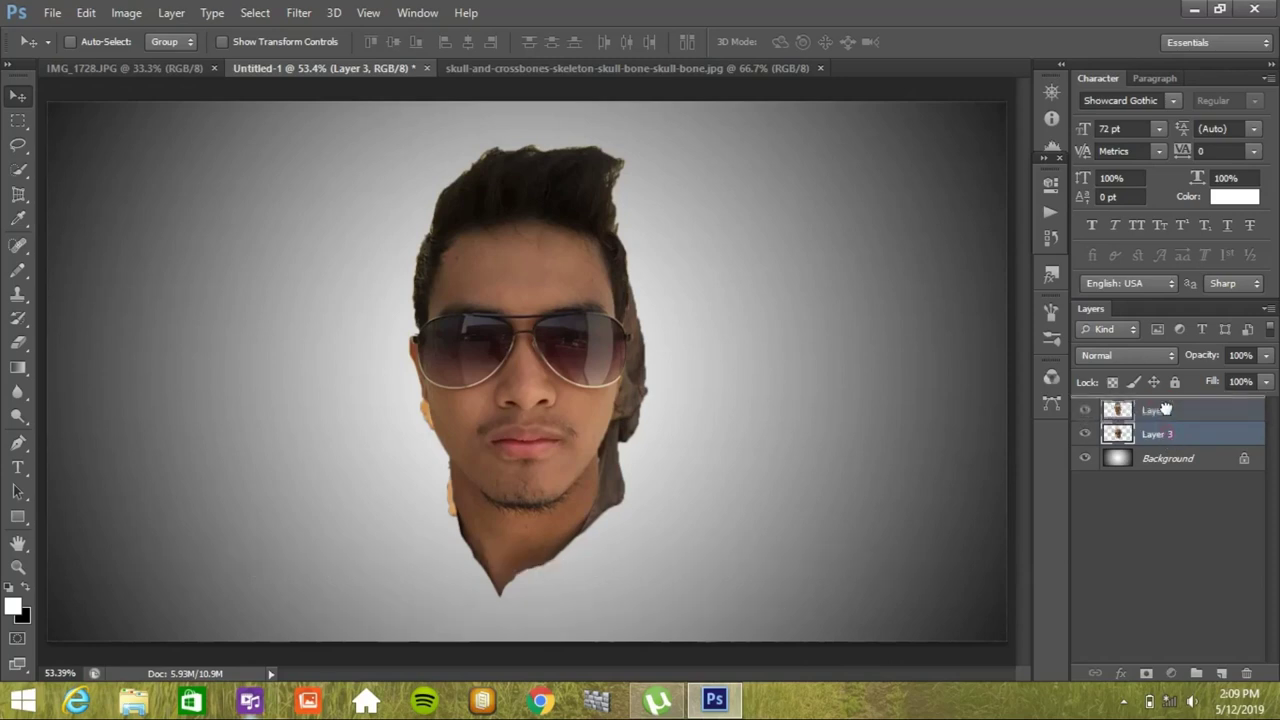
left_click(1267, 356)
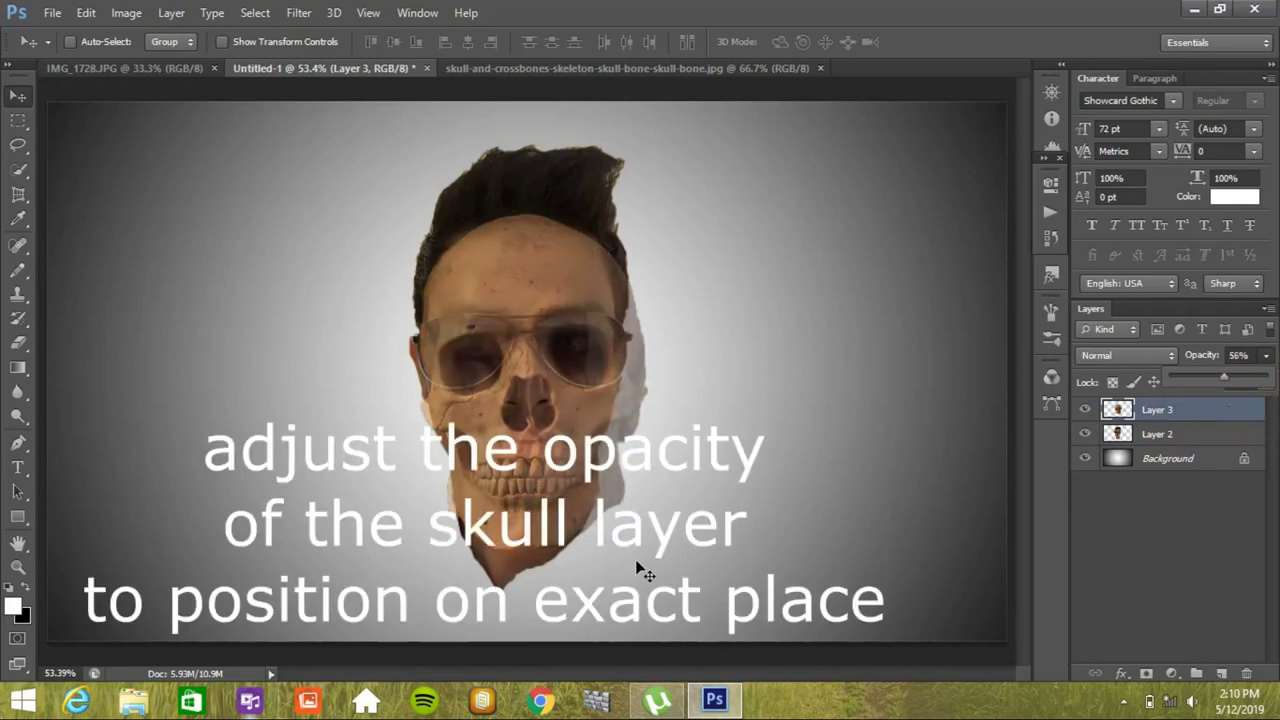
Free-transform the skull to fit the face, then move Layer 3 below Layer 2
key("ctrl+t")
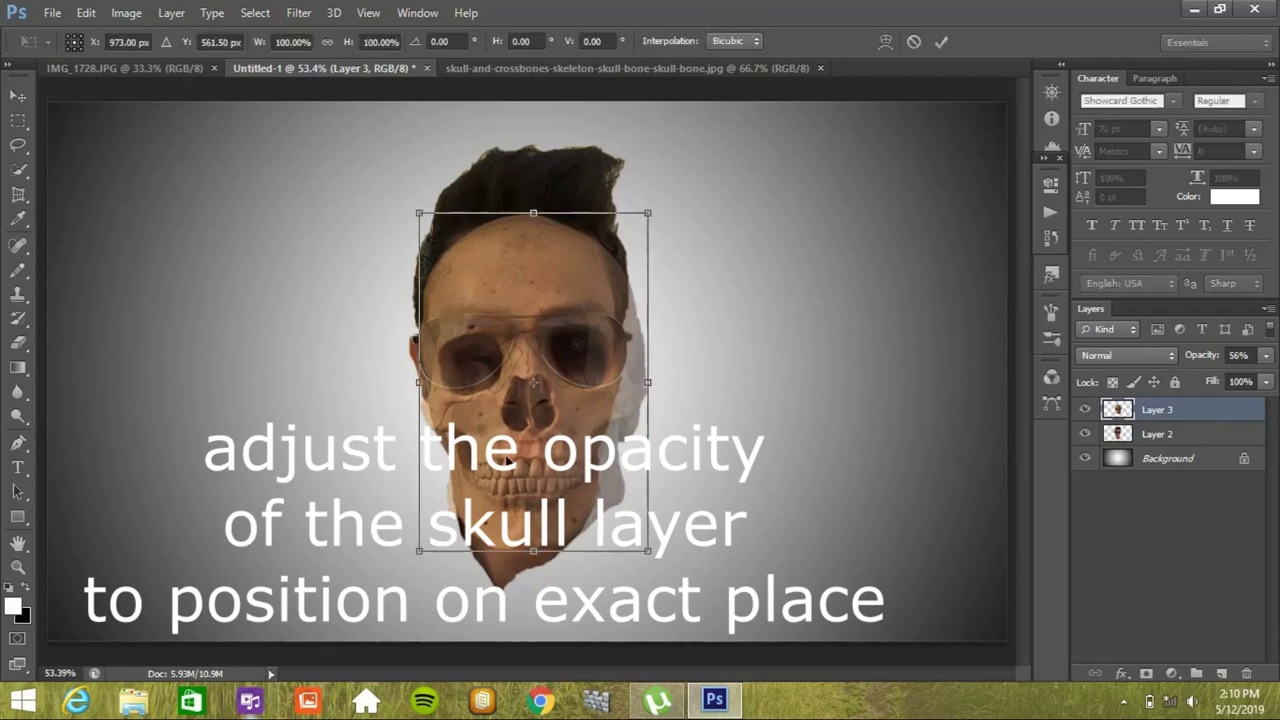
left_click_drag(543, 425, 541, 383)
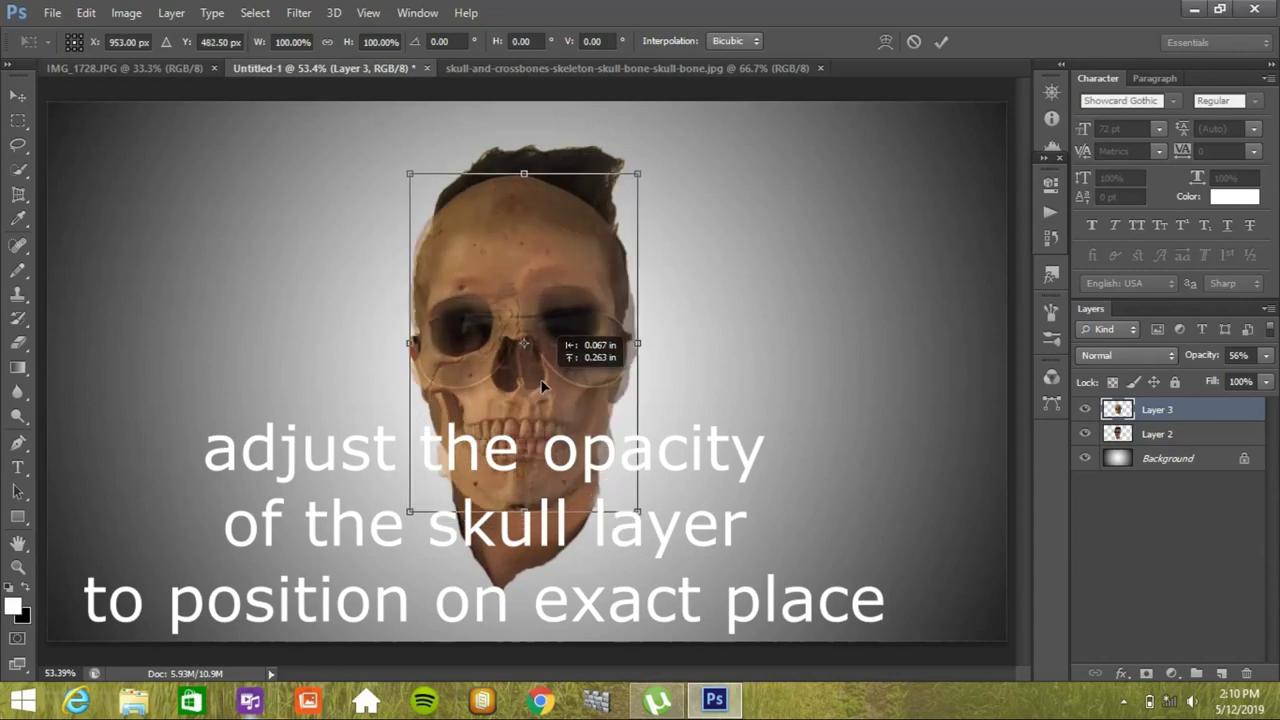
left_click_drag(541, 383, 549, 385)
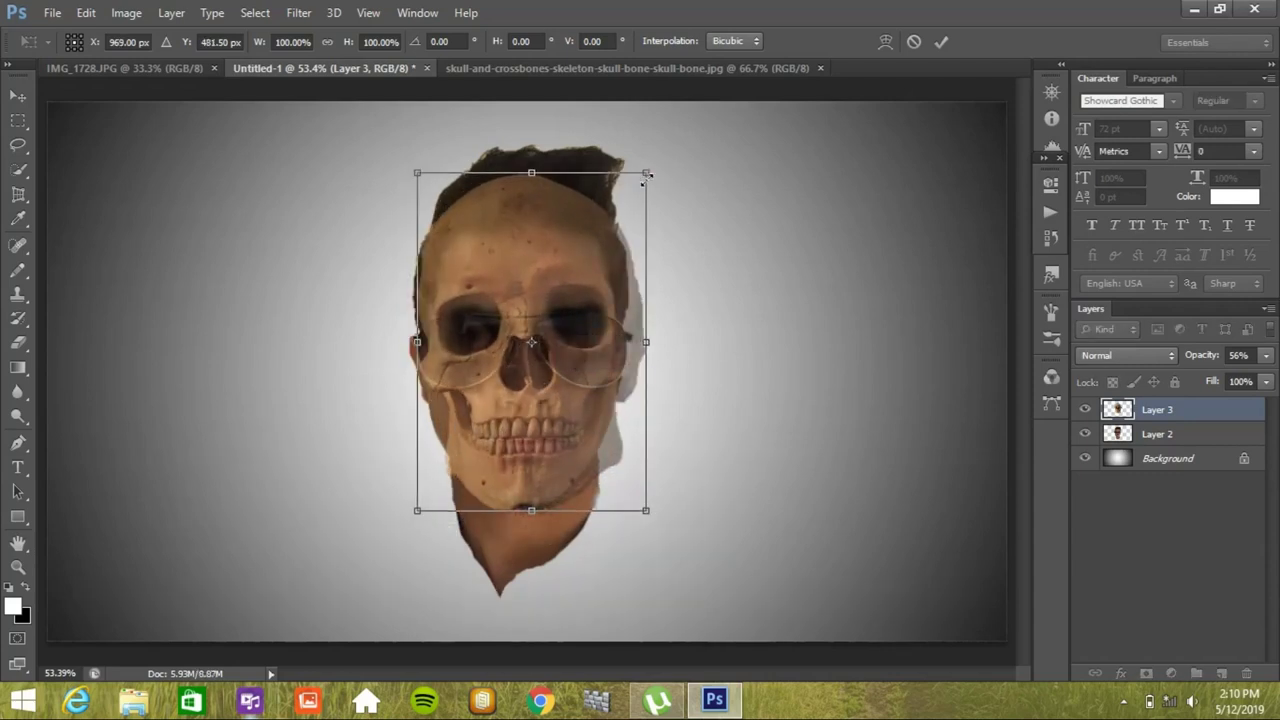
mouse_move(646, 176)
left_mouse_down()
mouse_move(637, 214)
mouse_move(624, 214)
left_mouse_up()
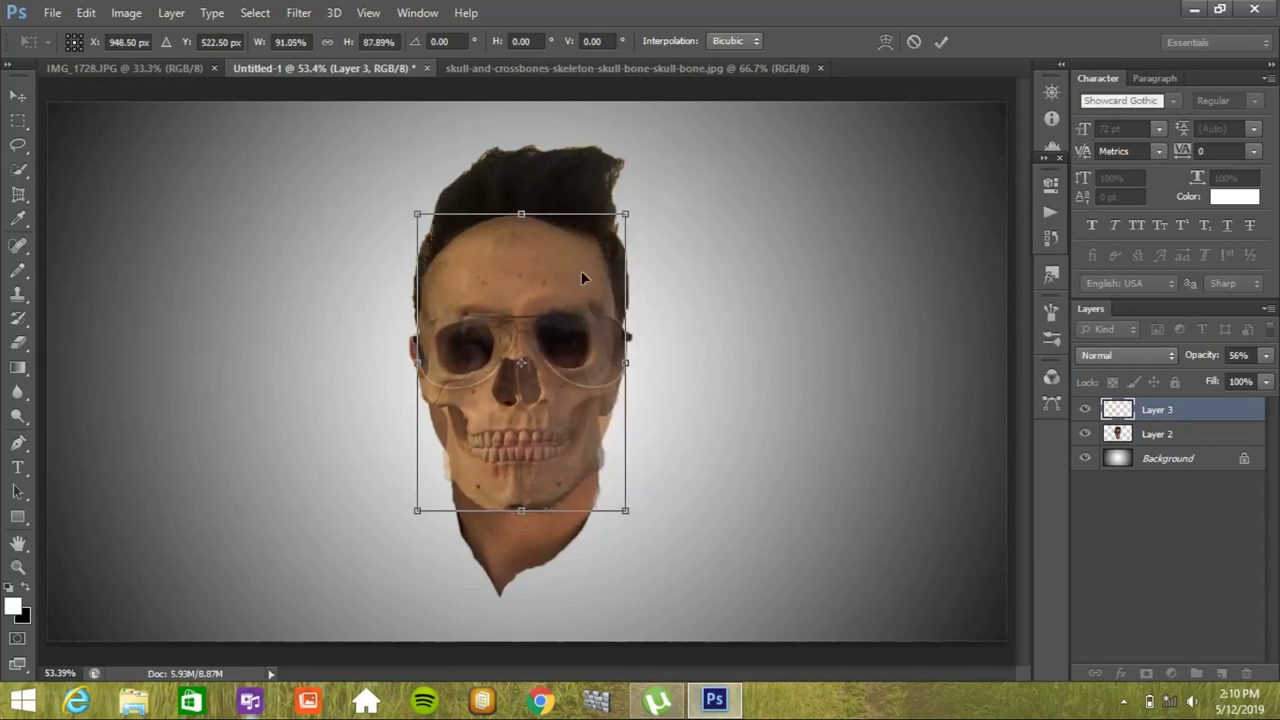
left_click_drag(529, 404, 524, 398)
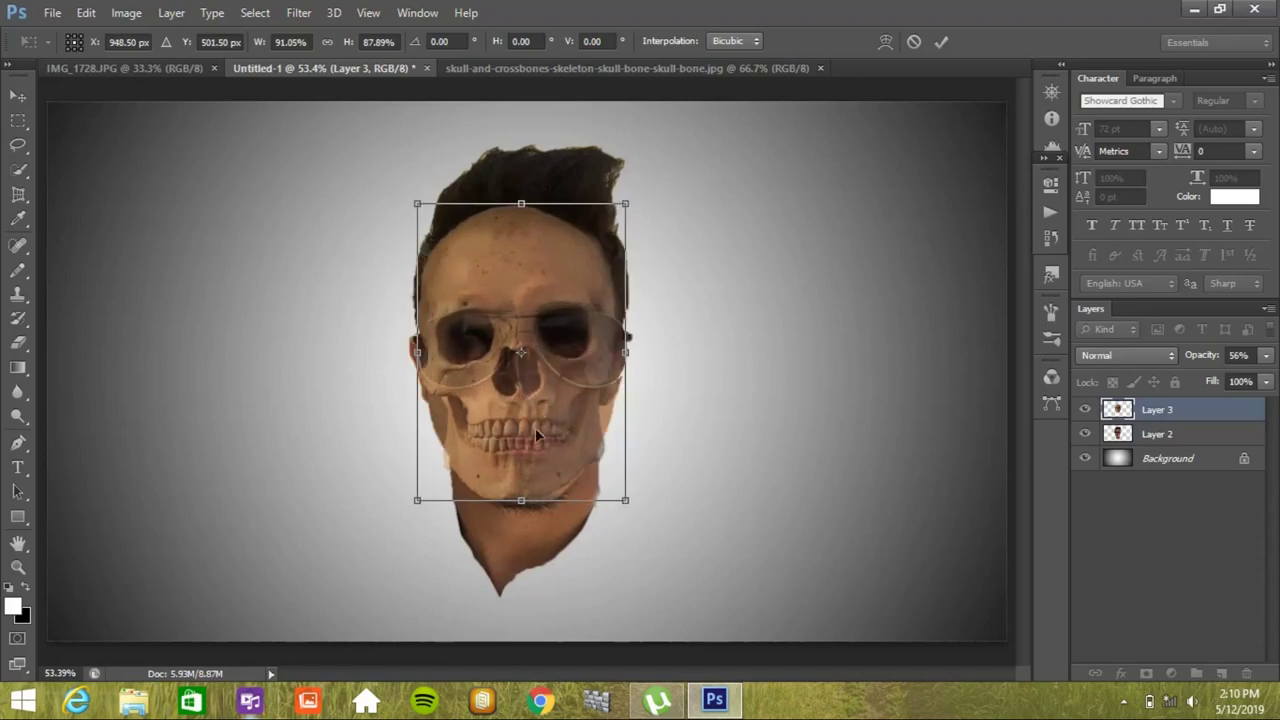
left_click(941, 42)
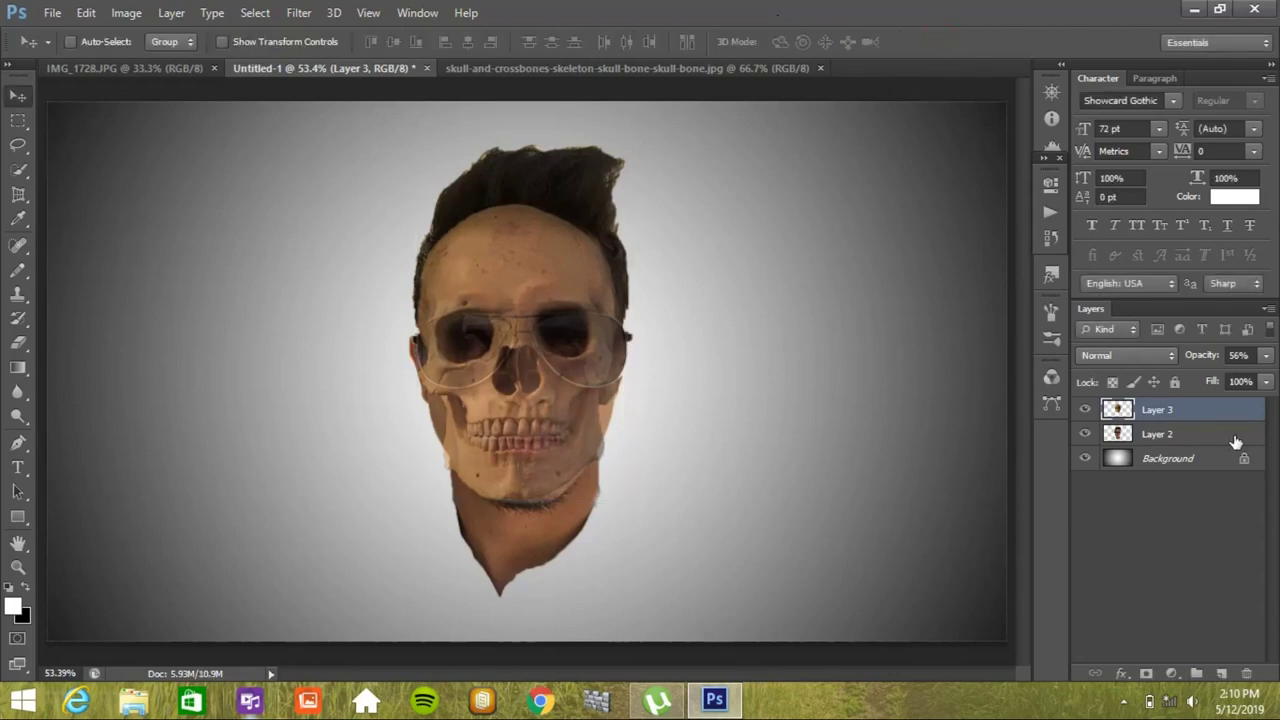
left_click_drag(1172, 416, 1160, 436)
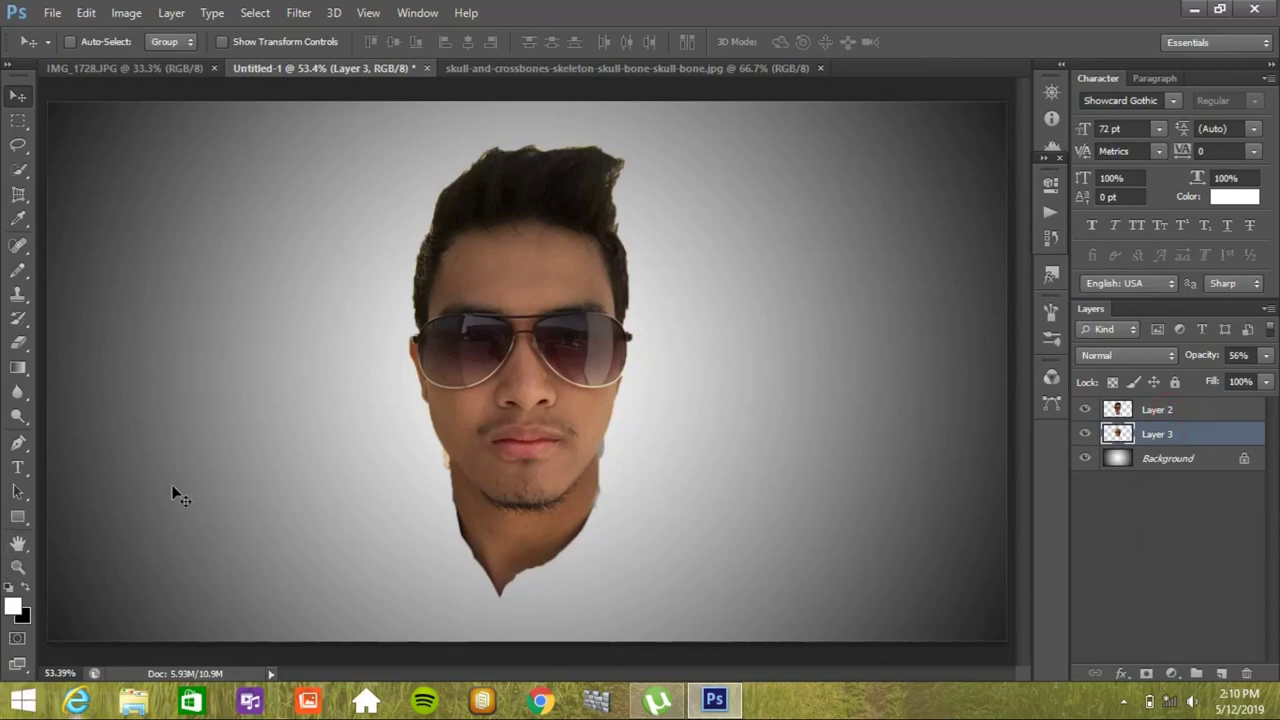
Open the jigsaw pattern image IMG_7315~photo.PNG from the Desktop as its own document
left_click(56, 14)
left_click(70, 51)
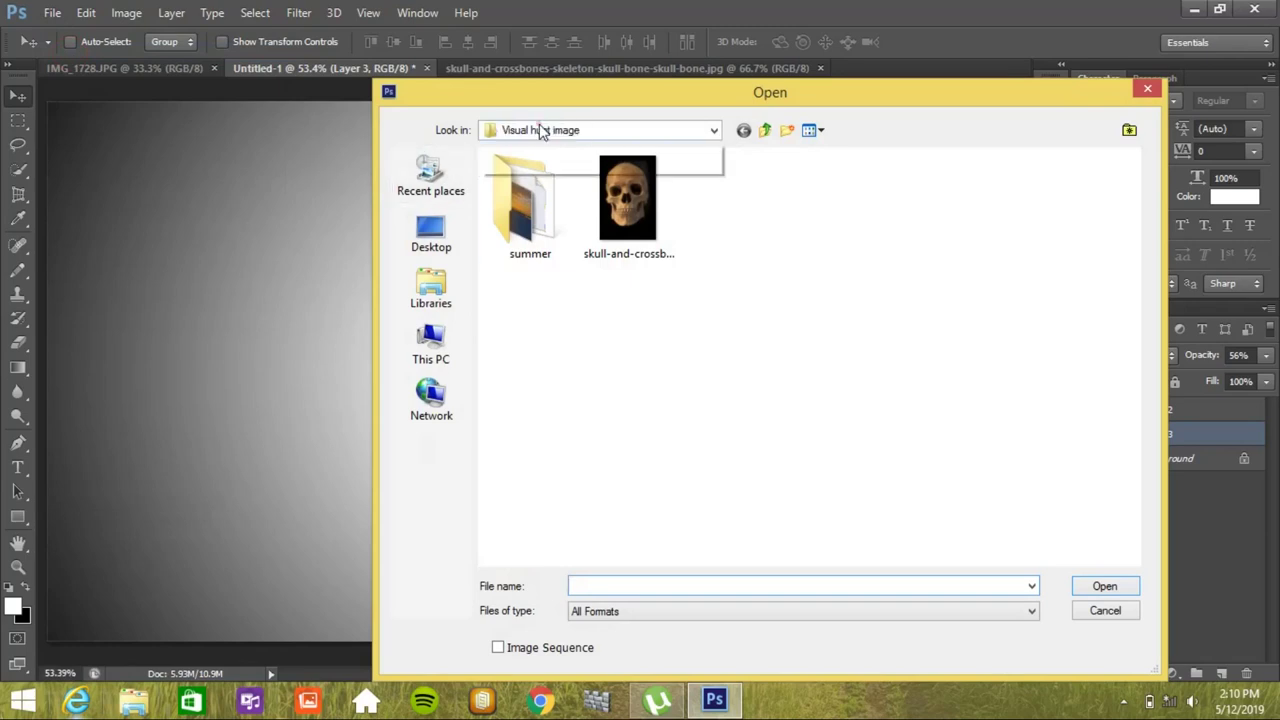
left_click(543, 129)
left_click(518, 165)
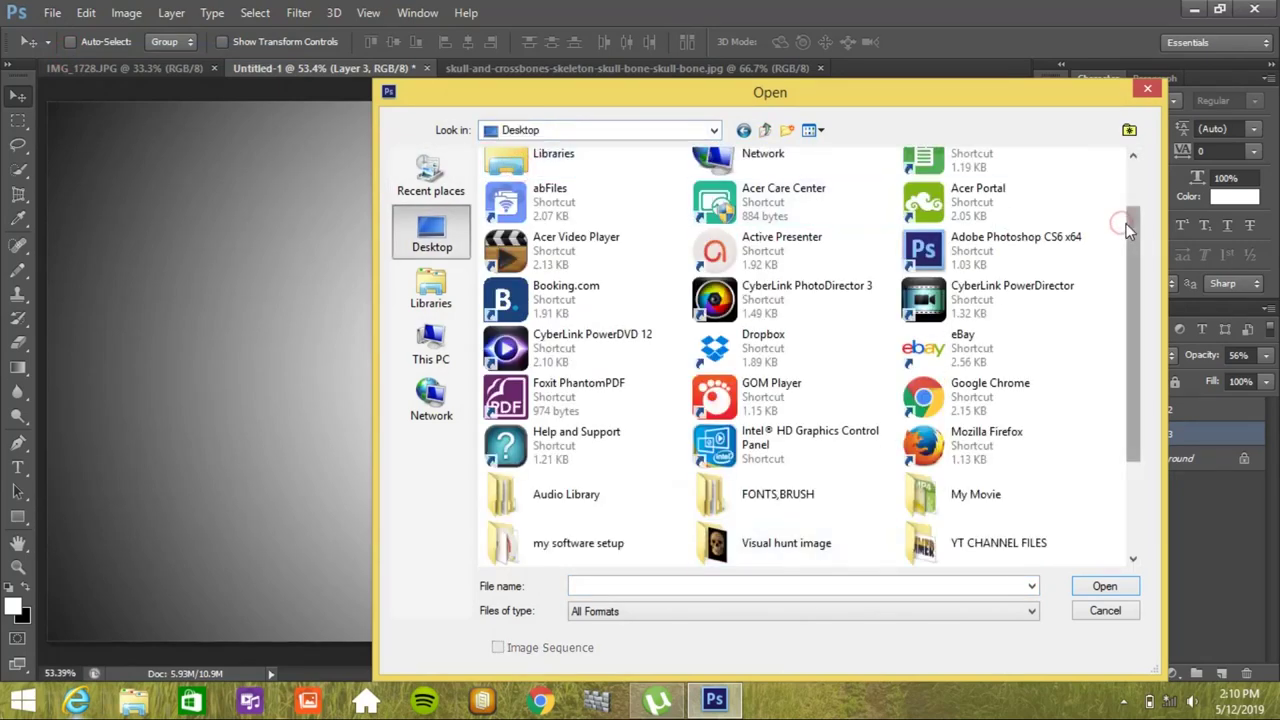
left_click_drag(1126, 230, 1128, 308)
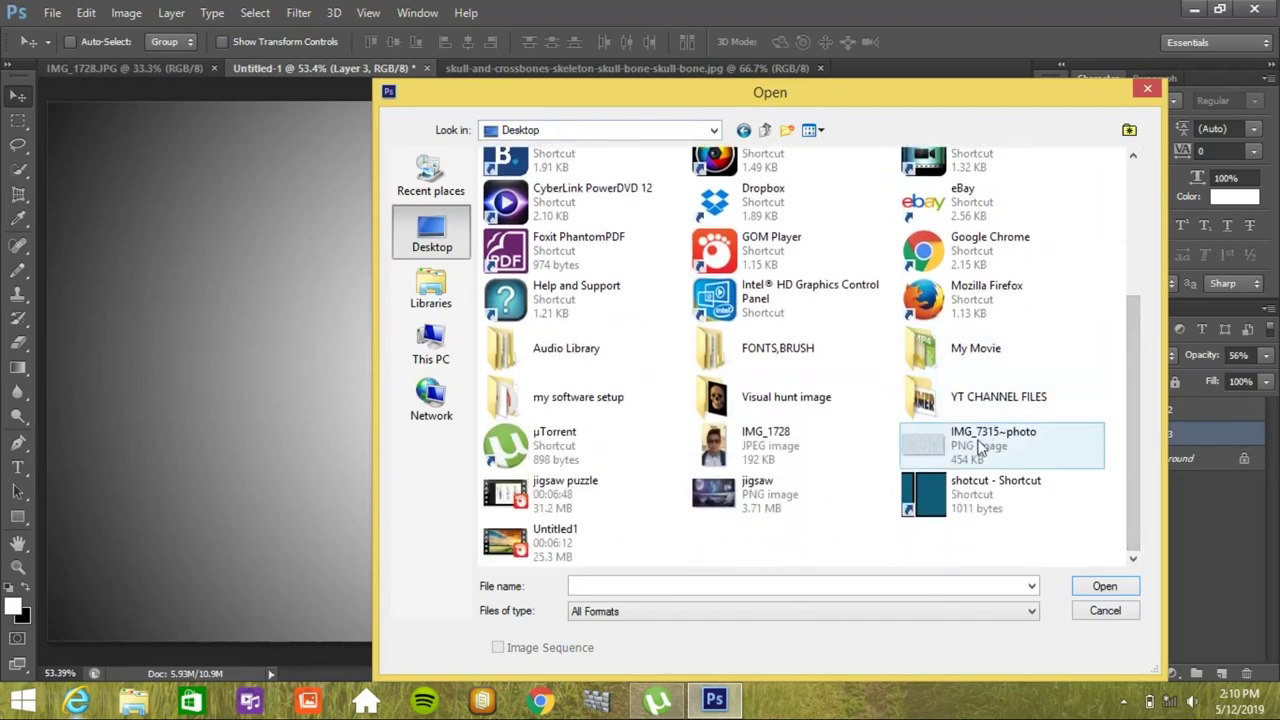
left_click(985, 440)
left_click(1097, 588)
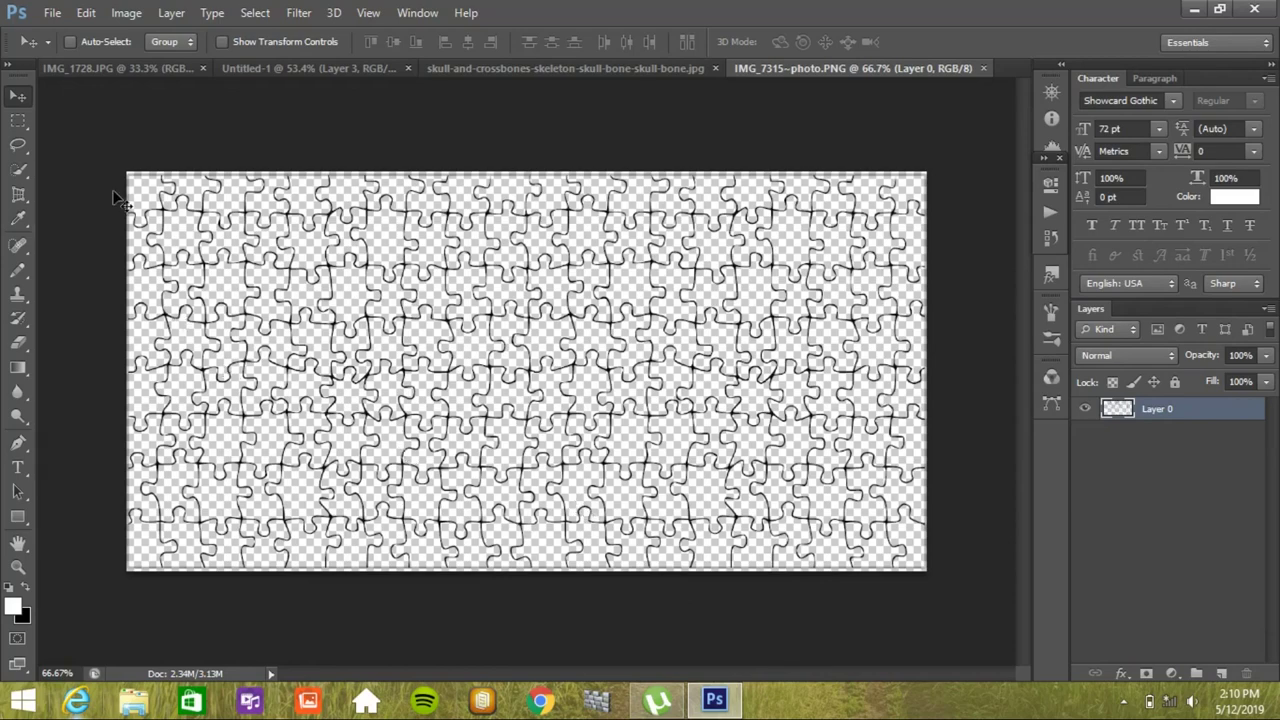
Drag the jigsaw pattern into Untitled-1 as Layer 4, make it topmost, and nudge it over the face
mouse_move(497, 468)
left_mouse_down()
mouse_move(371, 357)
mouse_move(309, 149)
mouse_move(342, 66)
mouse_move(354, 123)
left_mouse_up()
mouse_move(535, 354)
left_mouse_down()
mouse_move(449, 268)
mouse_move(594, 114)
mouse_move(602, 70)
mouse_move(423, 82)
mouse_move(400, 58)
mouse_move(174, 75)
mouse_move(486, 91)
mouse_move(517, 77)
mouse_move(368, 62)
mouse_move(392, 316)
mouse_move(543, 406)
mouse_move(529, 457)
left_mouse_up()
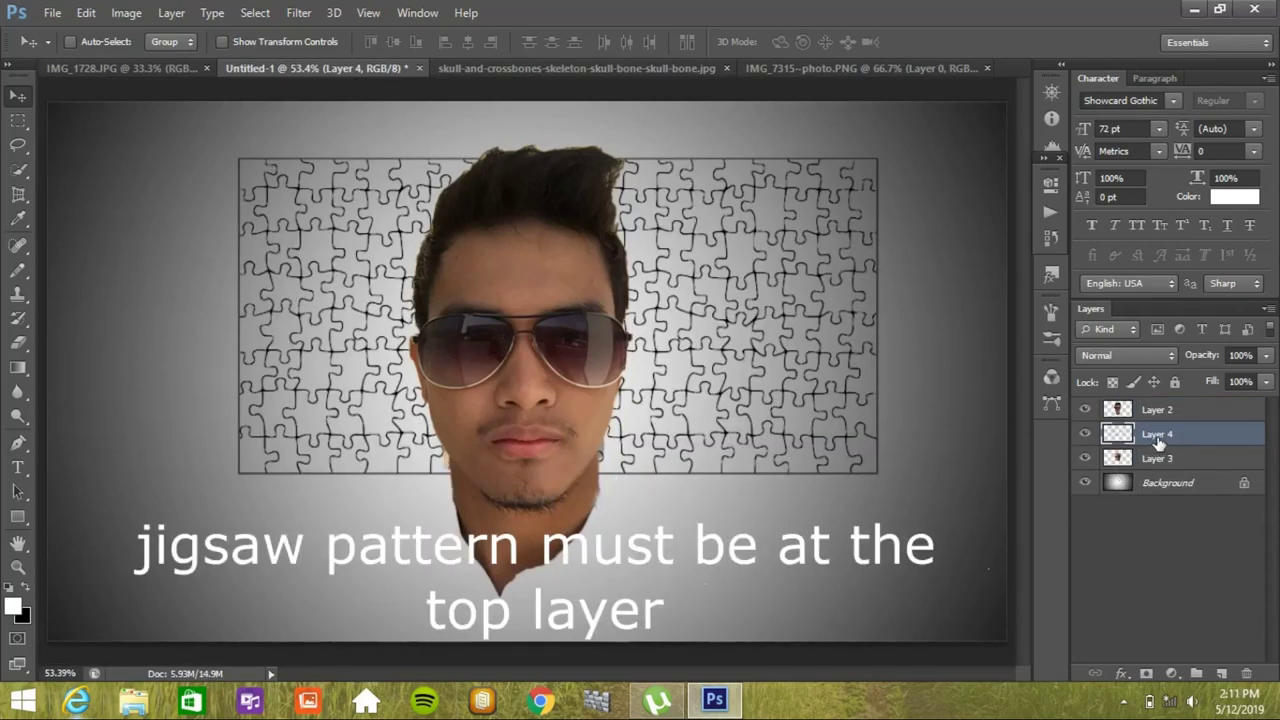
left_click_drag(1158, 438, 1158, 403)
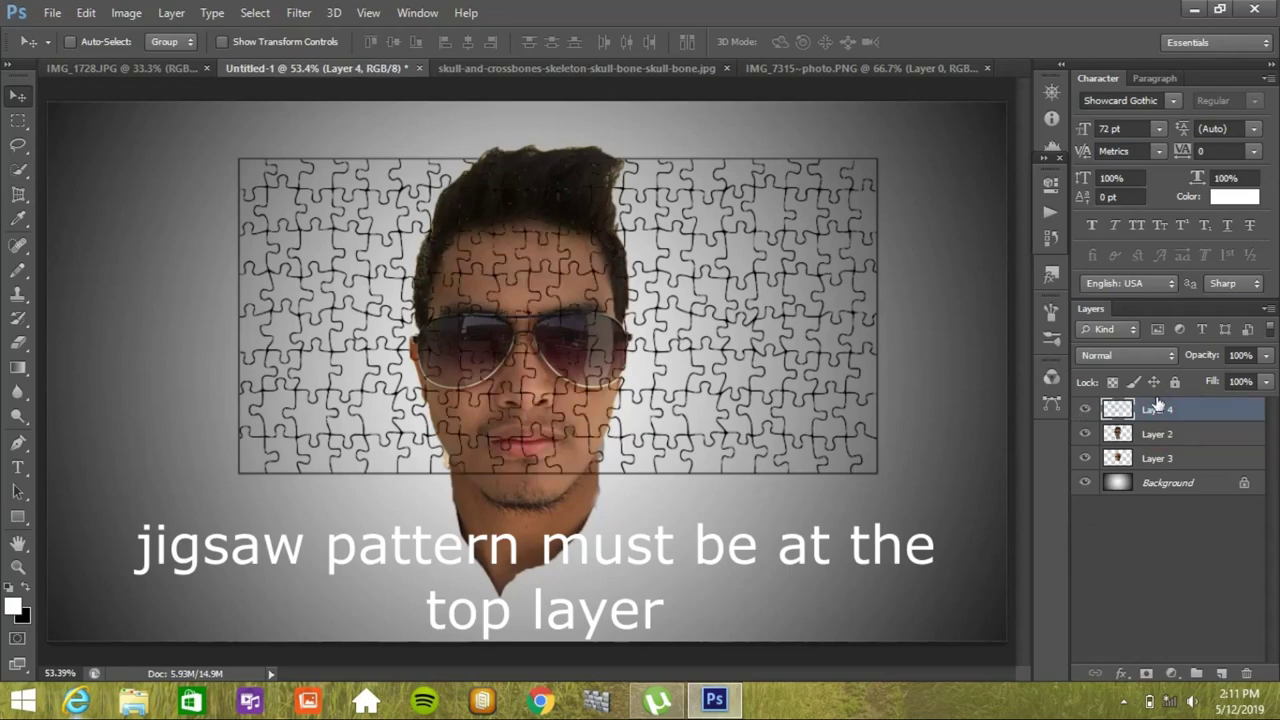
mouse_move(686, 337)
left_mouse_down()
mouse_move(686, 391)
mouse_move(703, 377)
left_mouse_up()
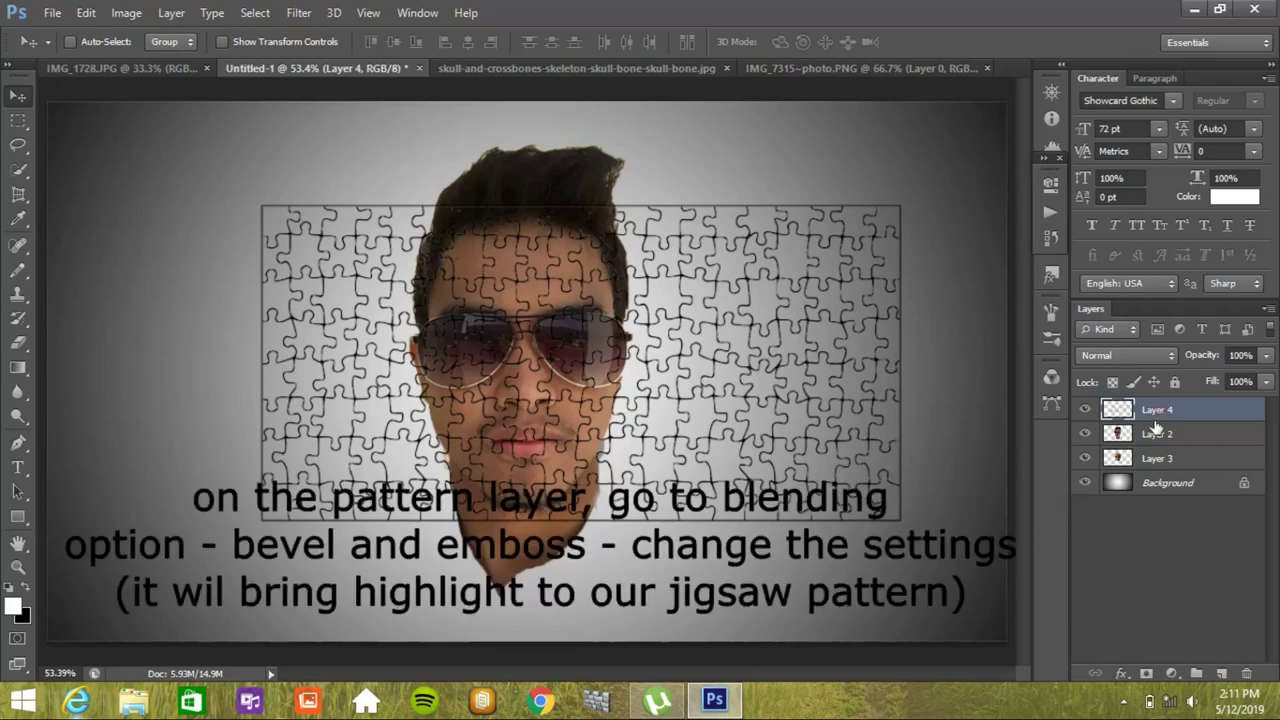
Give Layer 4 an Inner Bevel & Emboss with depth 179%, size 4 px, soften 3 px
left_click(1121, 673)
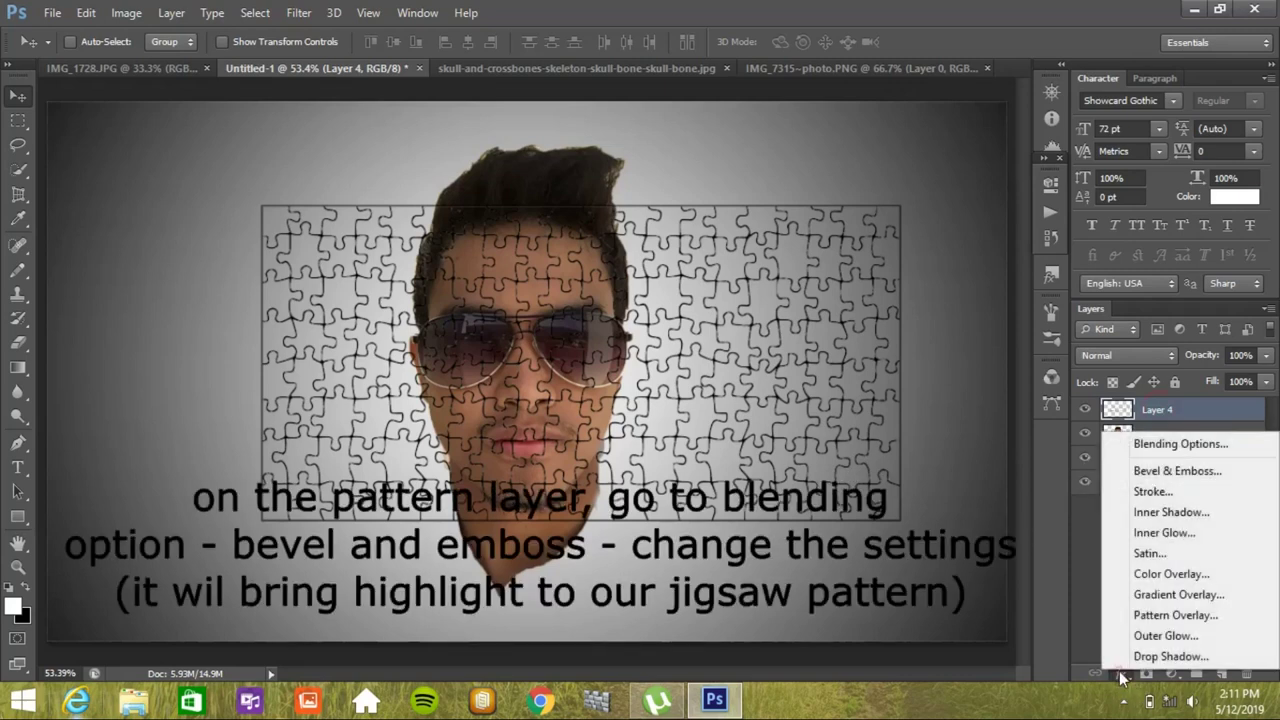
left_click(1160, 470)
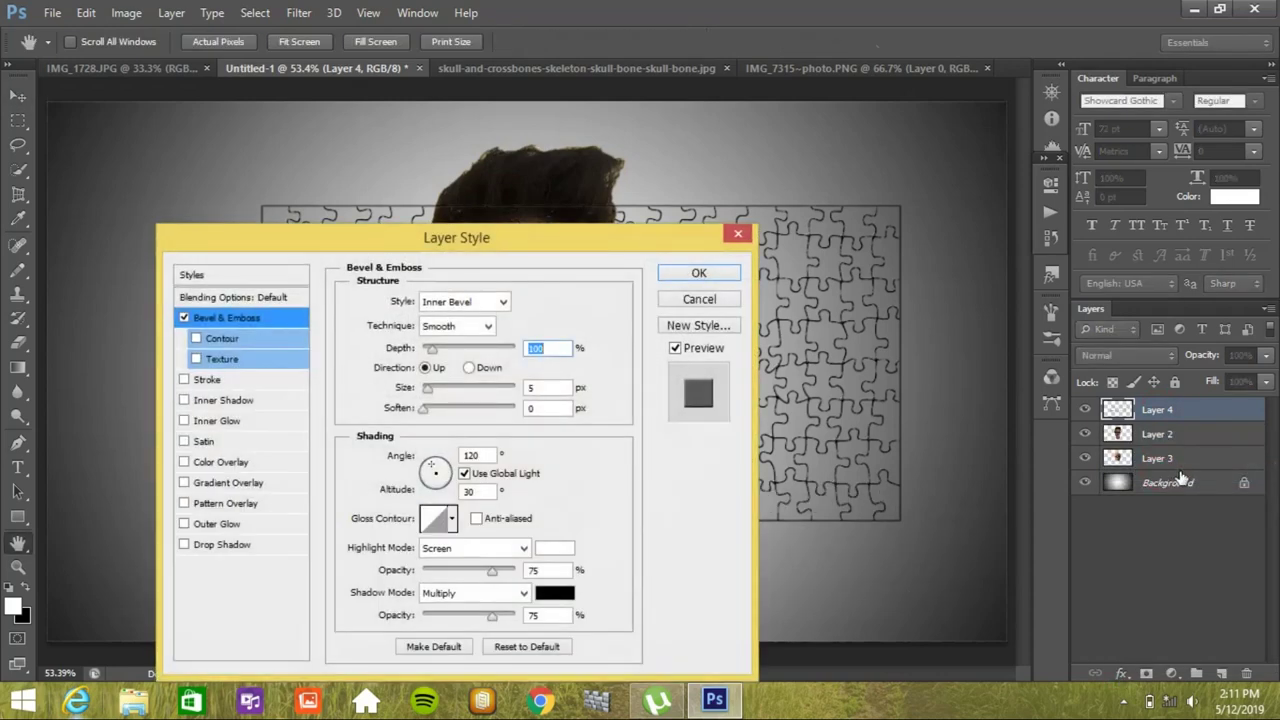
left_click_drag(570, 239, 898, 212)
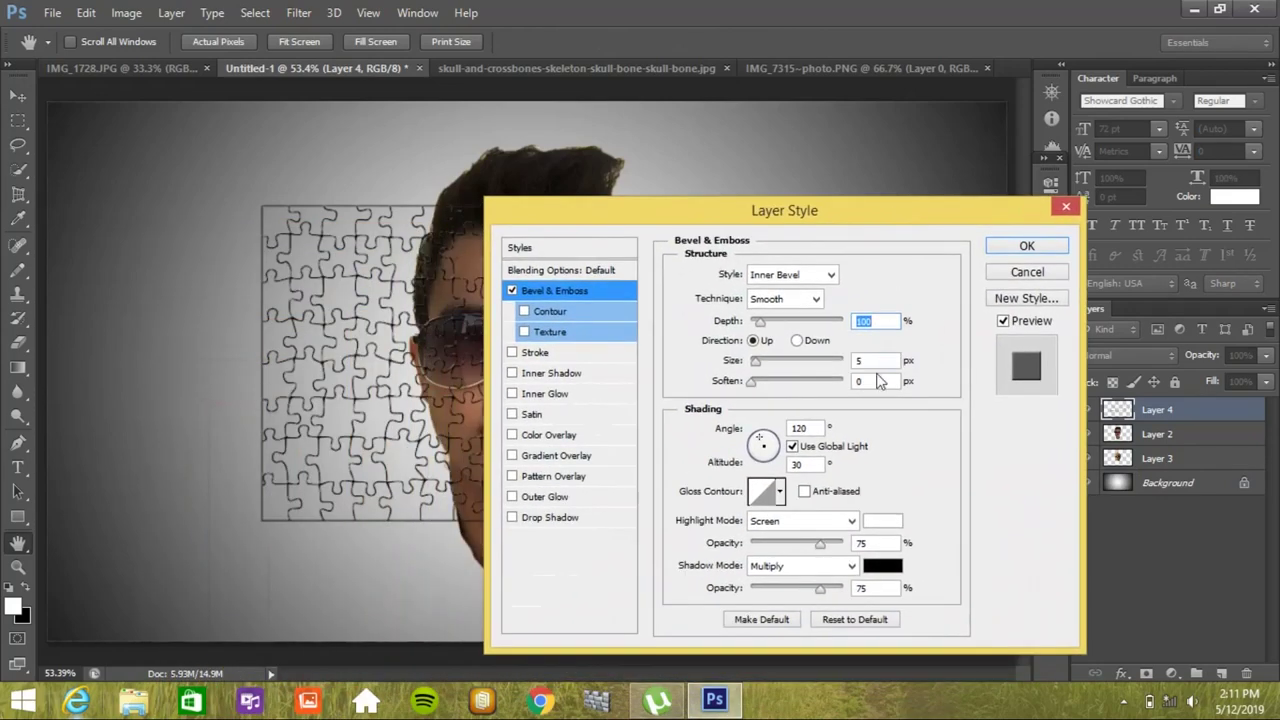
type("179")
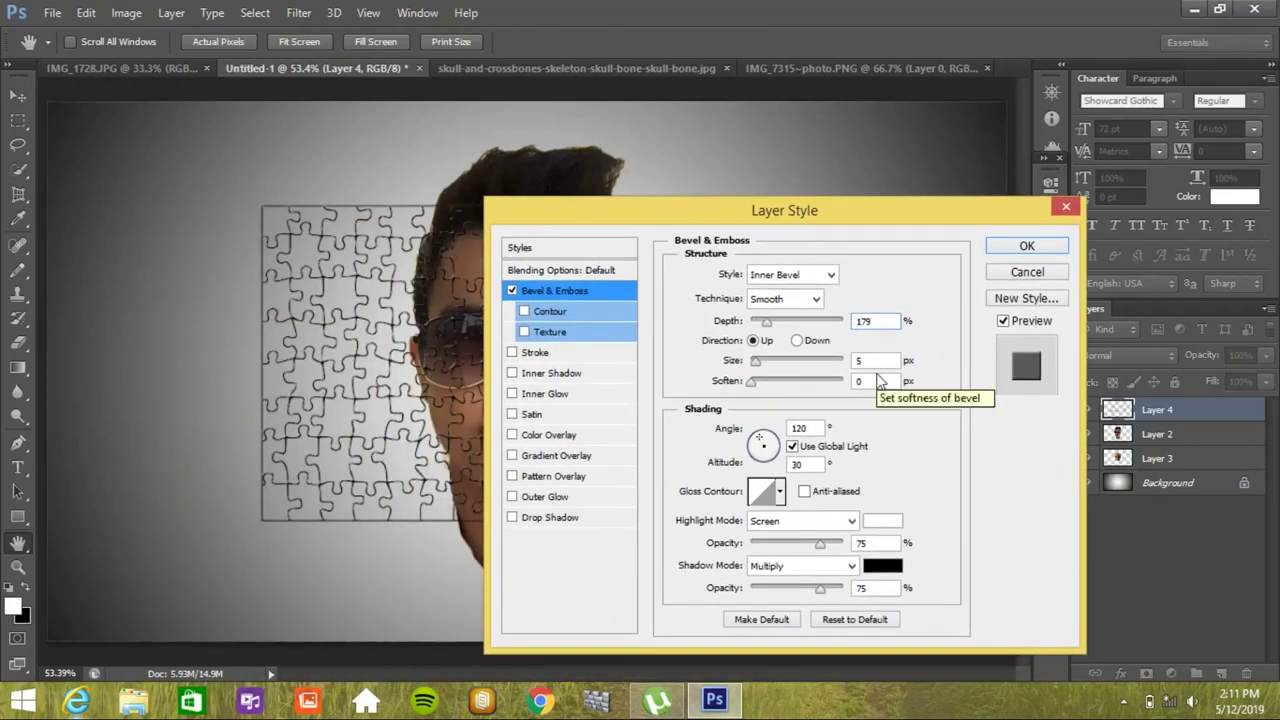
double_click(863, 362)
type("4")
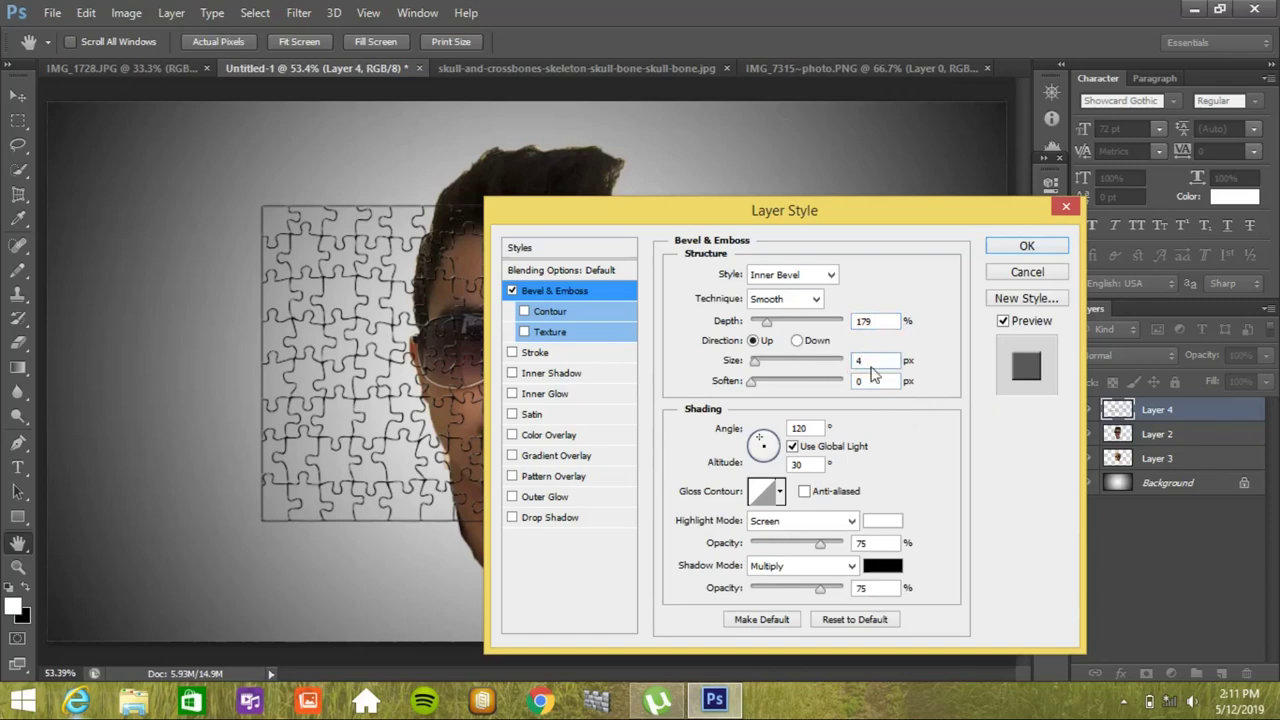
double_click(874, 381)
type("3")
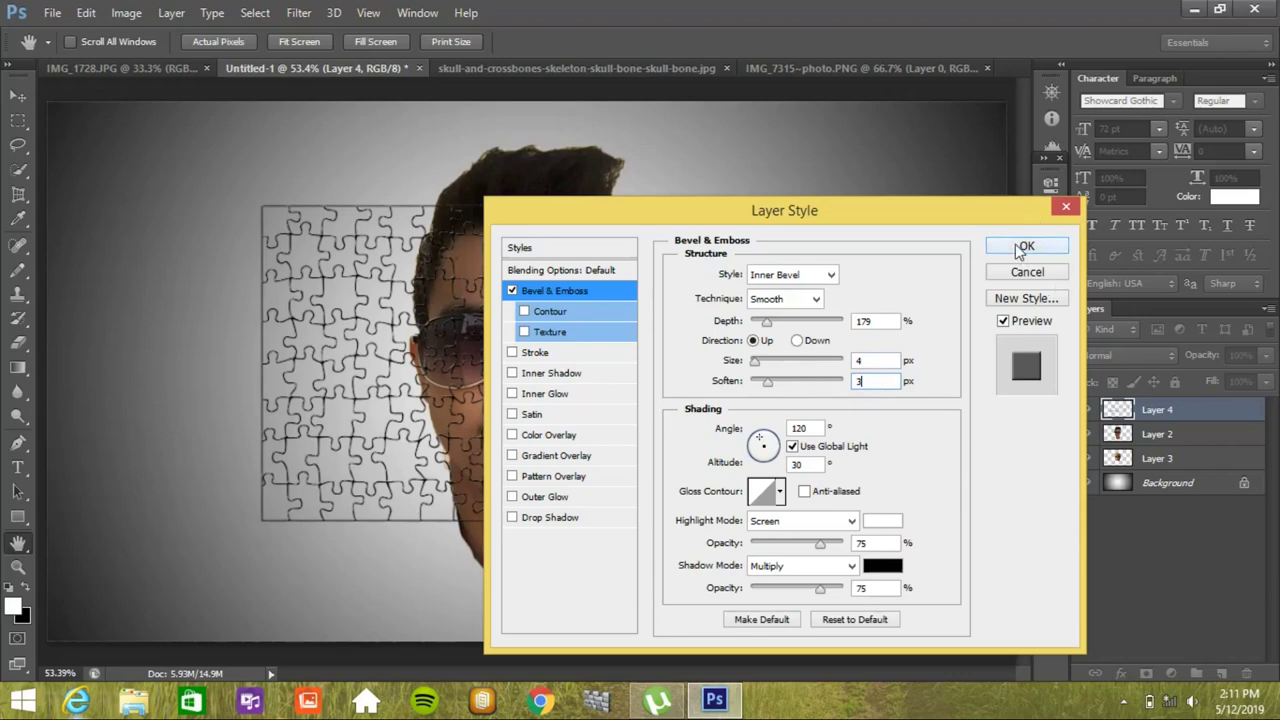
left_click(1027, 246)
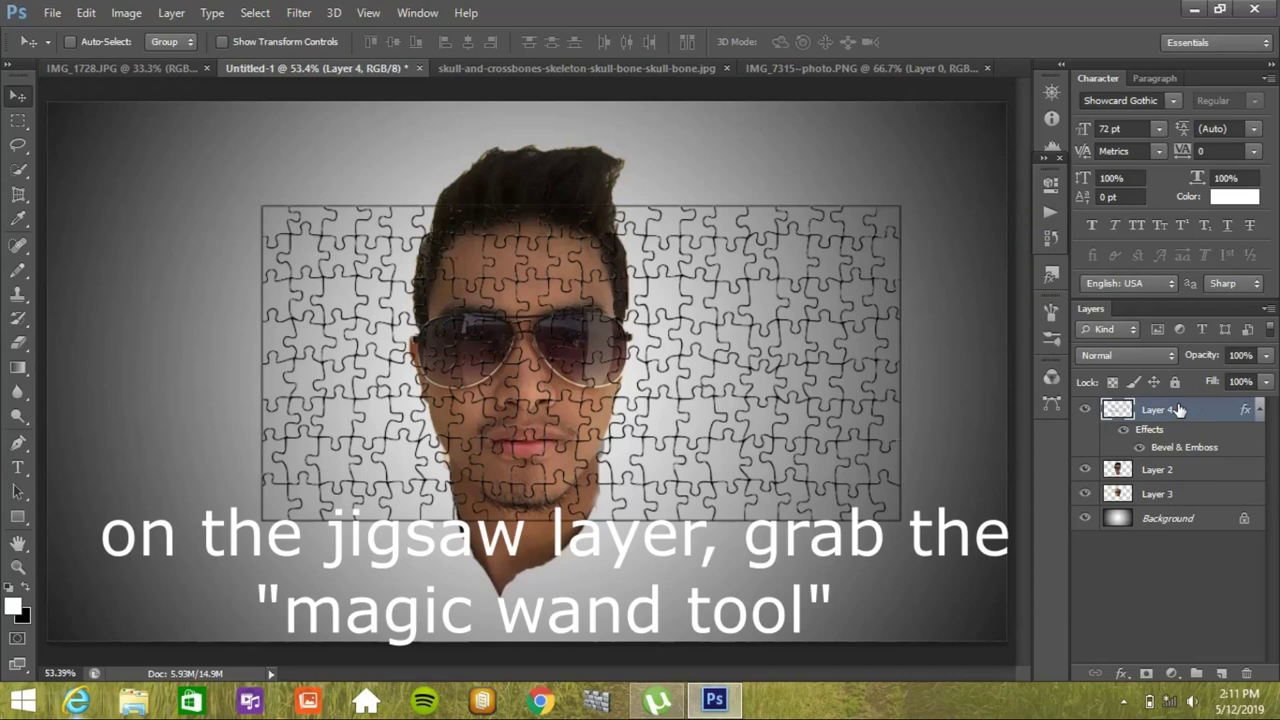
Reselect jigsaw pattern Layer 4 and switch to the Magic Wand tool
left_click(1155, 470)
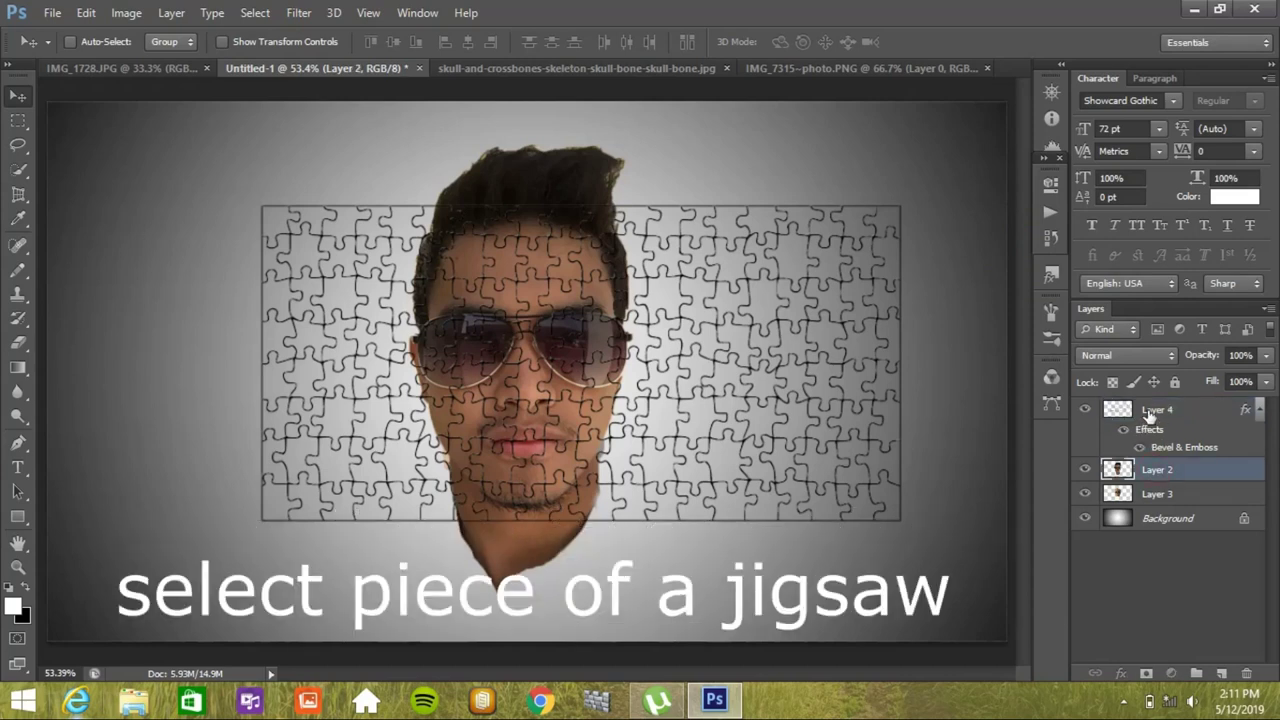
left_click(1150, 416)
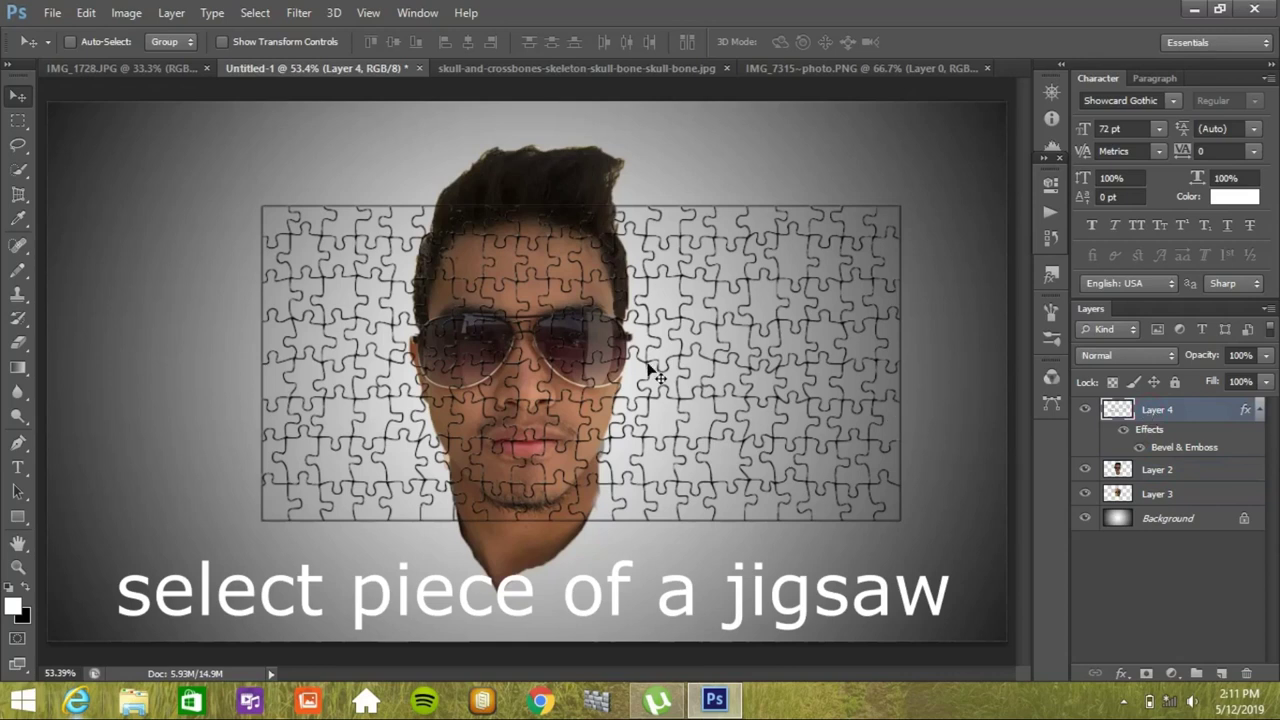
left_click(18, 169)
left_click(90, 184)
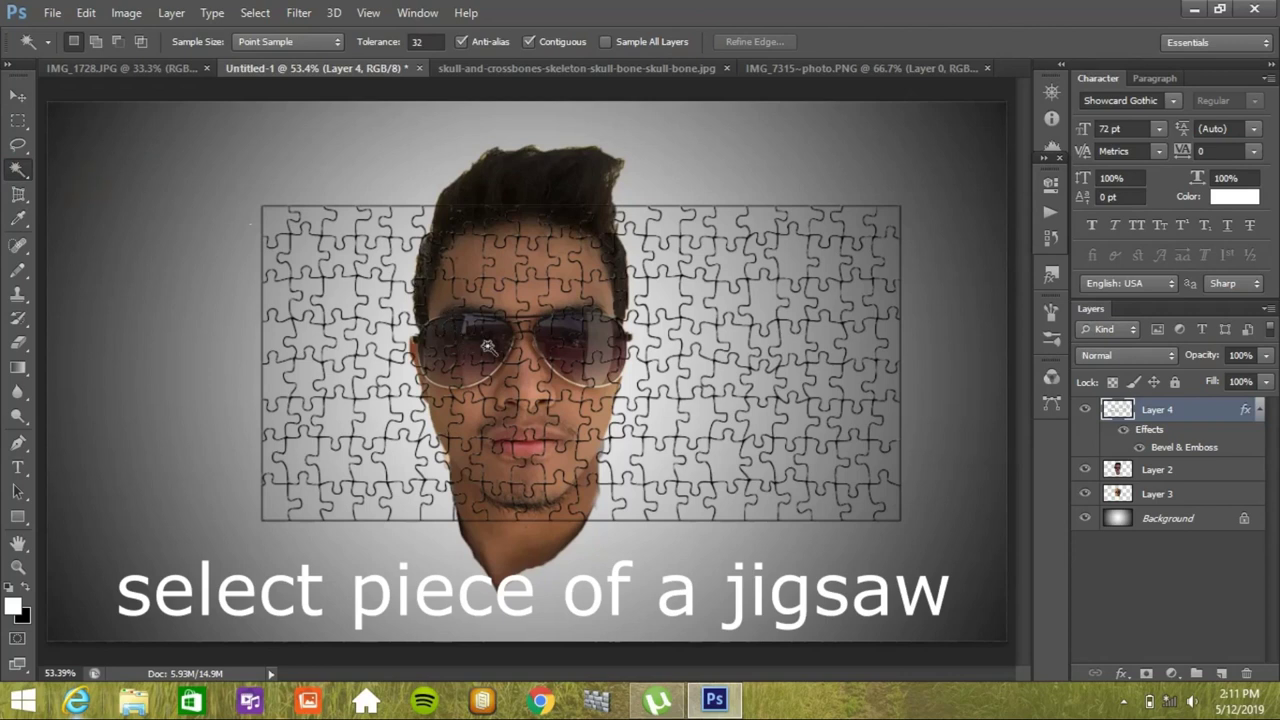
Select a forehead jigsaw piece on Layer 4 and cut that shape out of face Layer 2
left_click(541, 261)
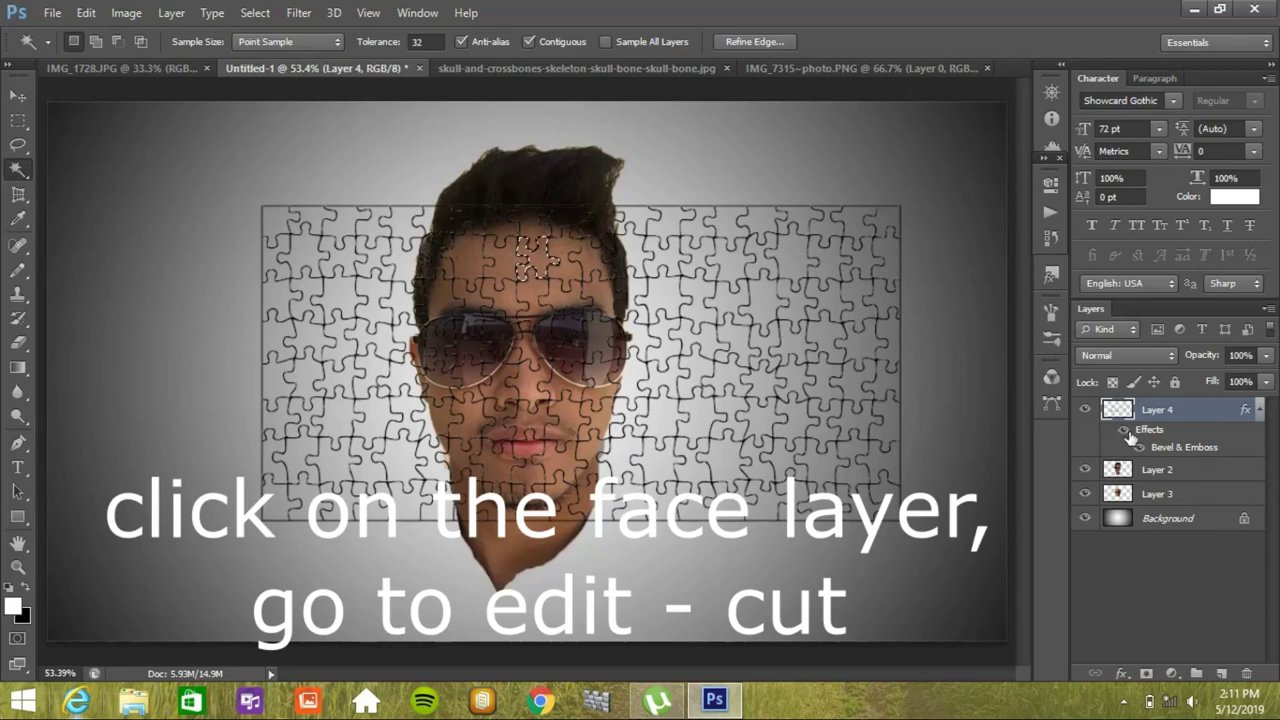
left_click(1155, 472)
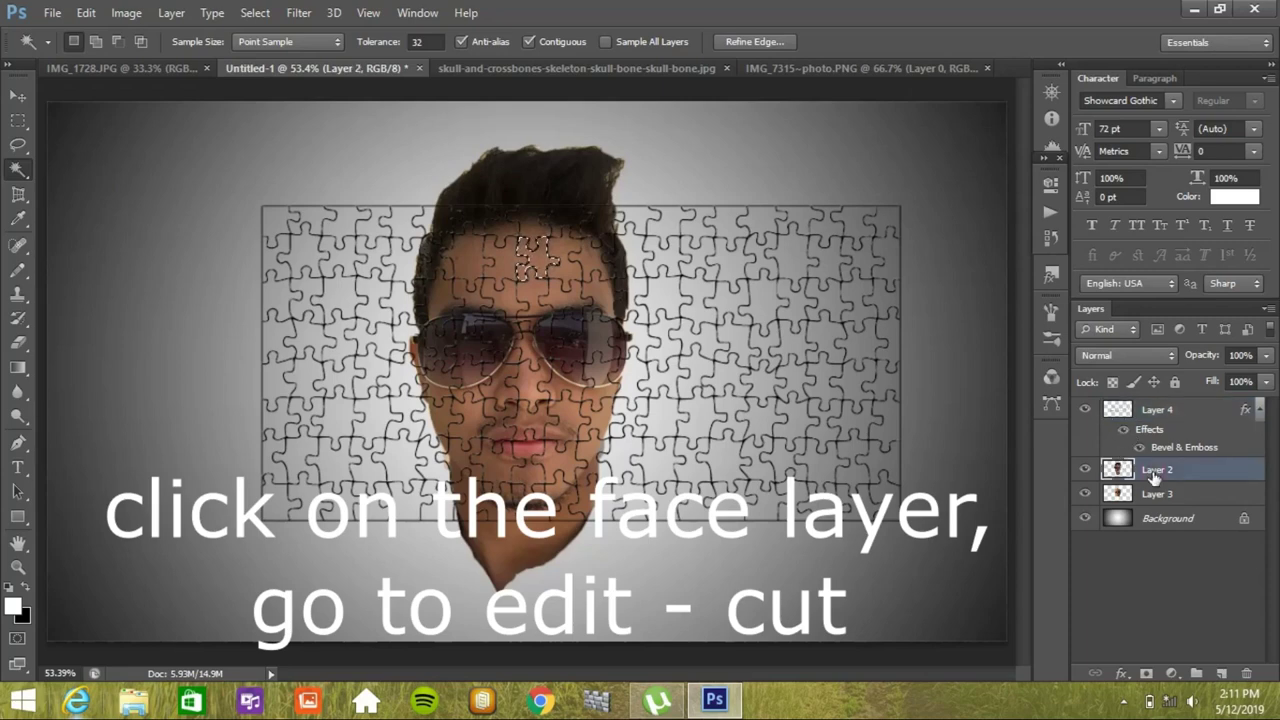
left_click(80, 13)
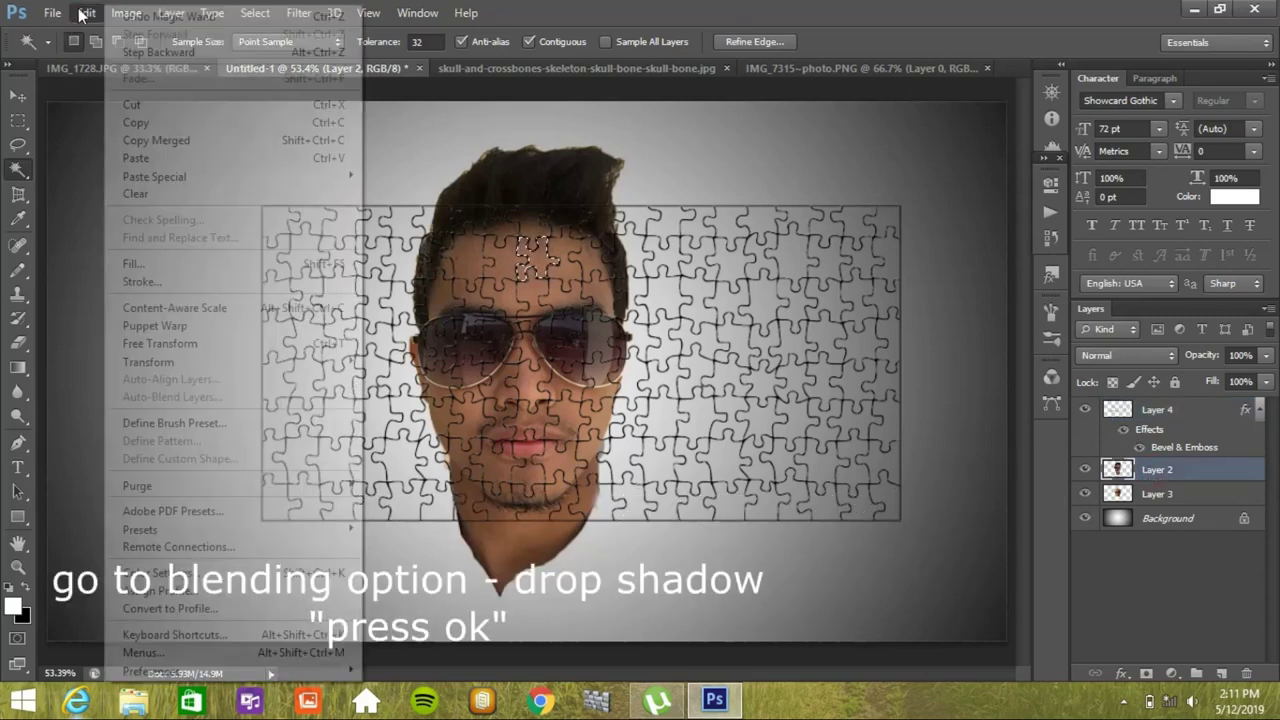
left_click(121, 105)
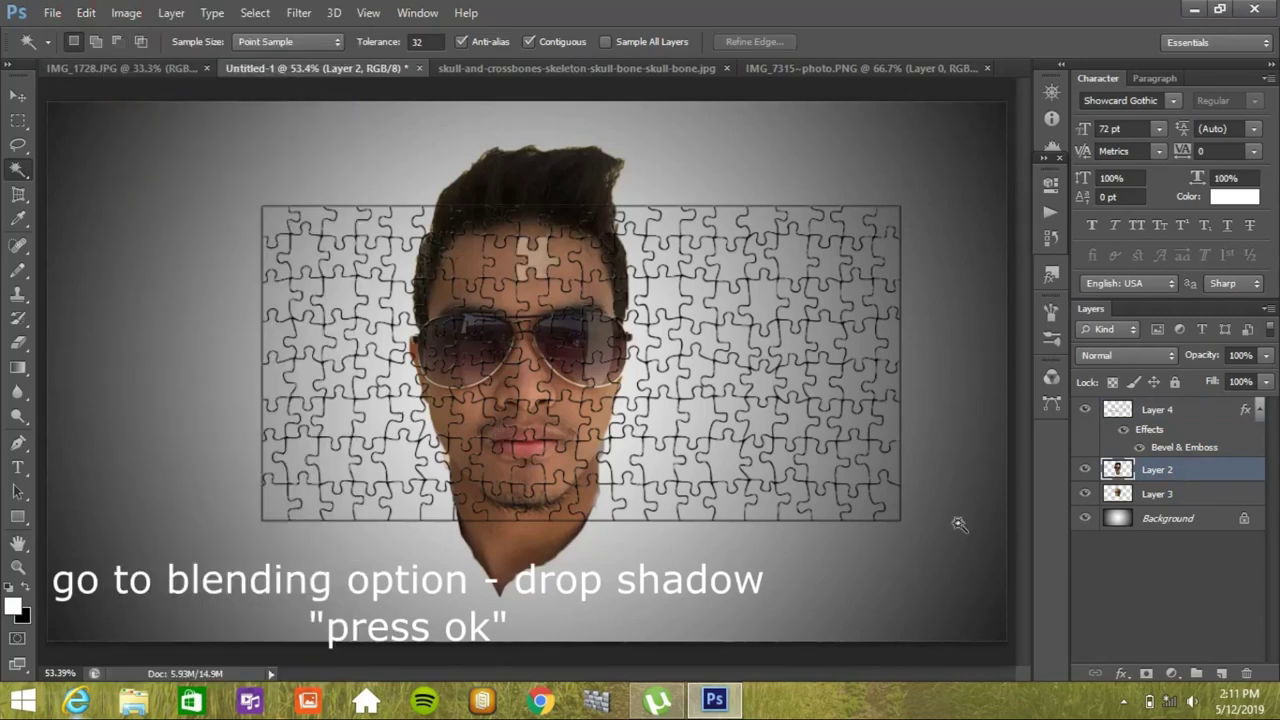
left_click(1121, 674)
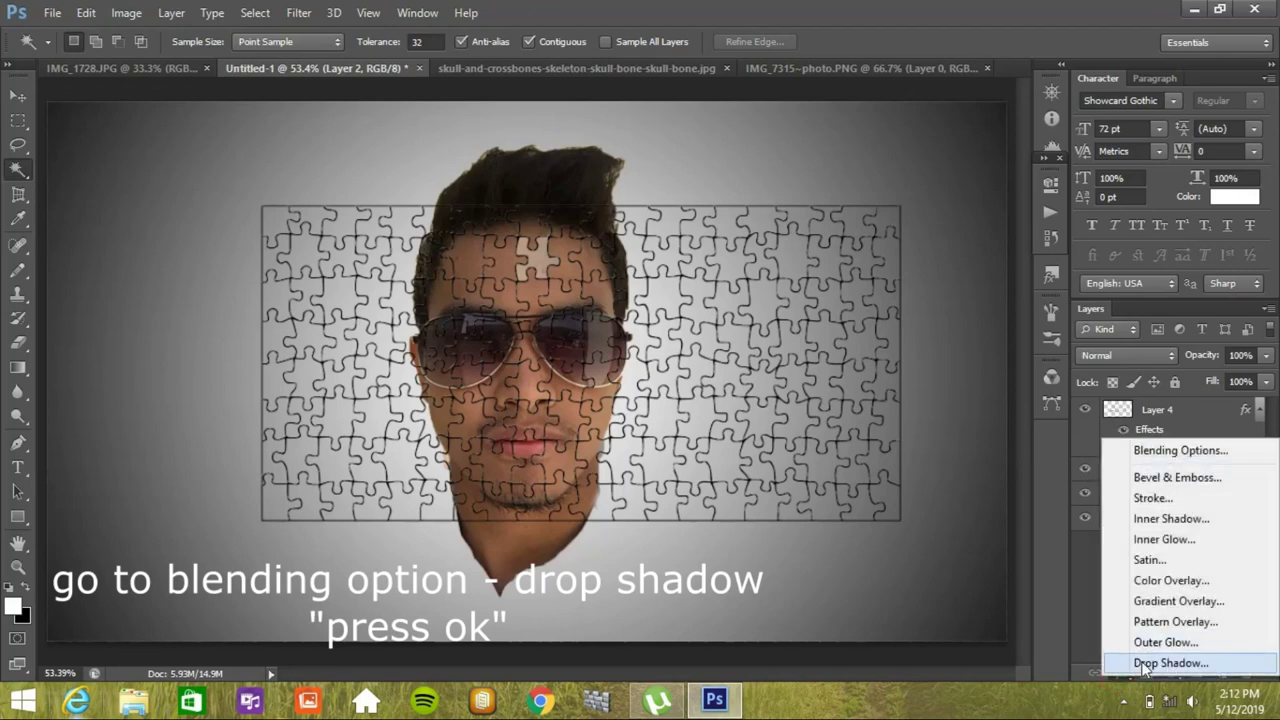
Apply a default Drop Shadow (Multiply, 75% opacity, 5 px distance and size) to face Layer 2
left_click(1150, 662)
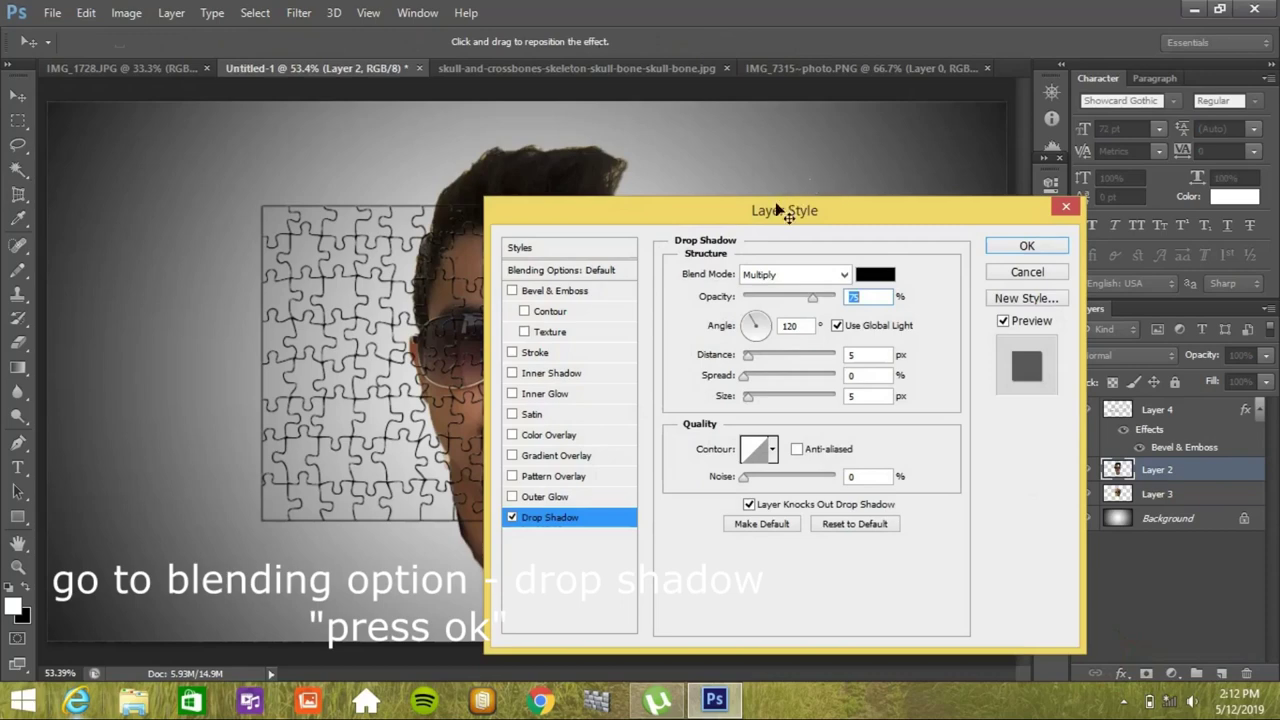
left_click_drag(780, 208, 950, 220)
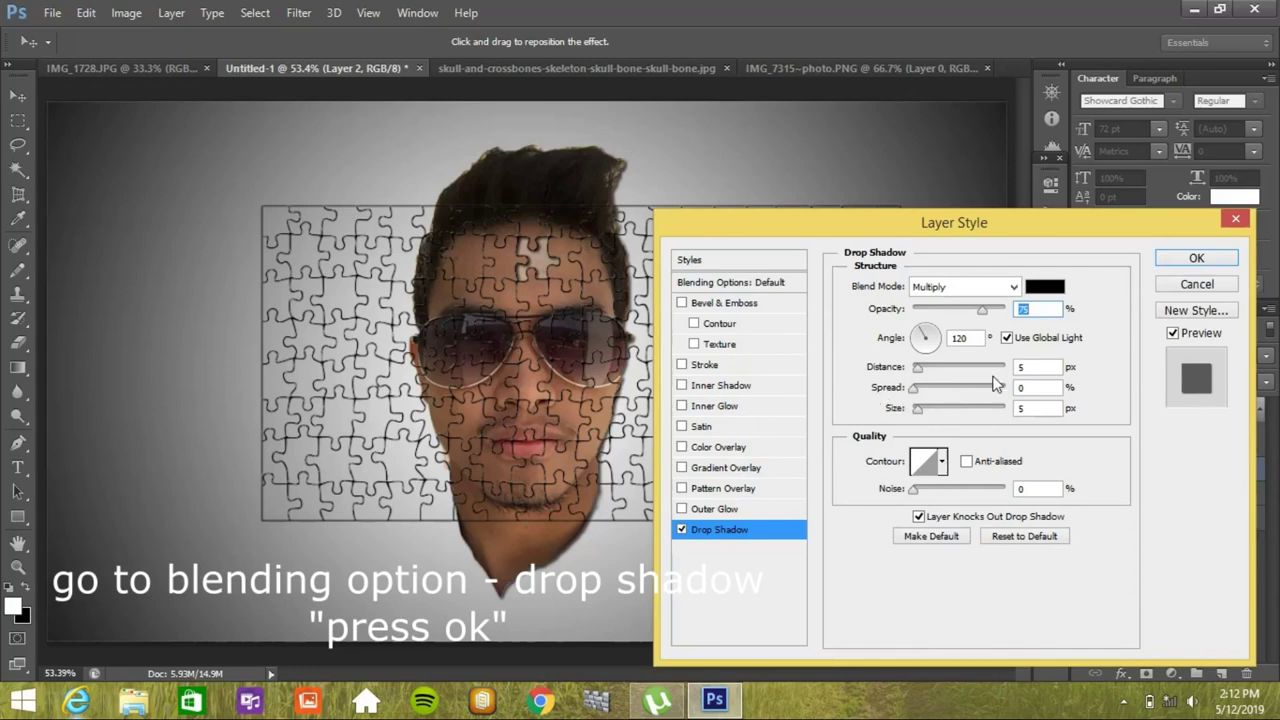
left_click(1164, 261)
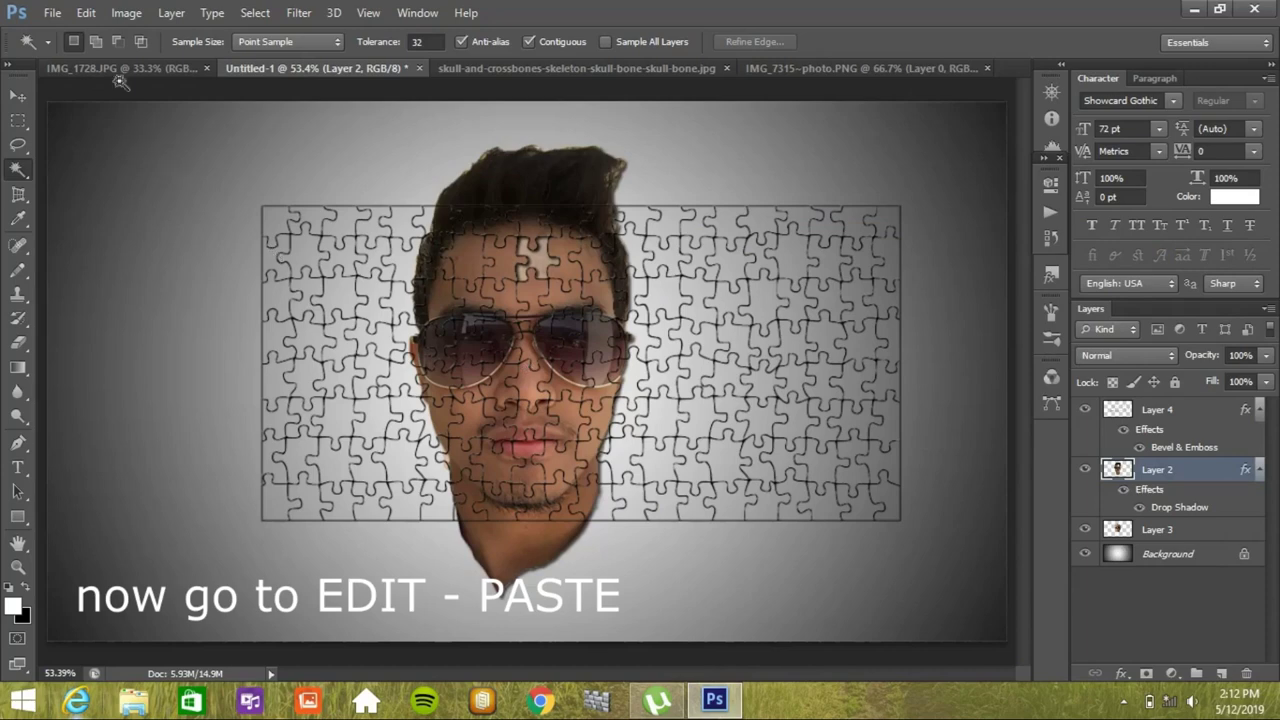
Paste the cut piece as Layer 5, move it to the top, and drag it to the upper left
left_click(87, 13)
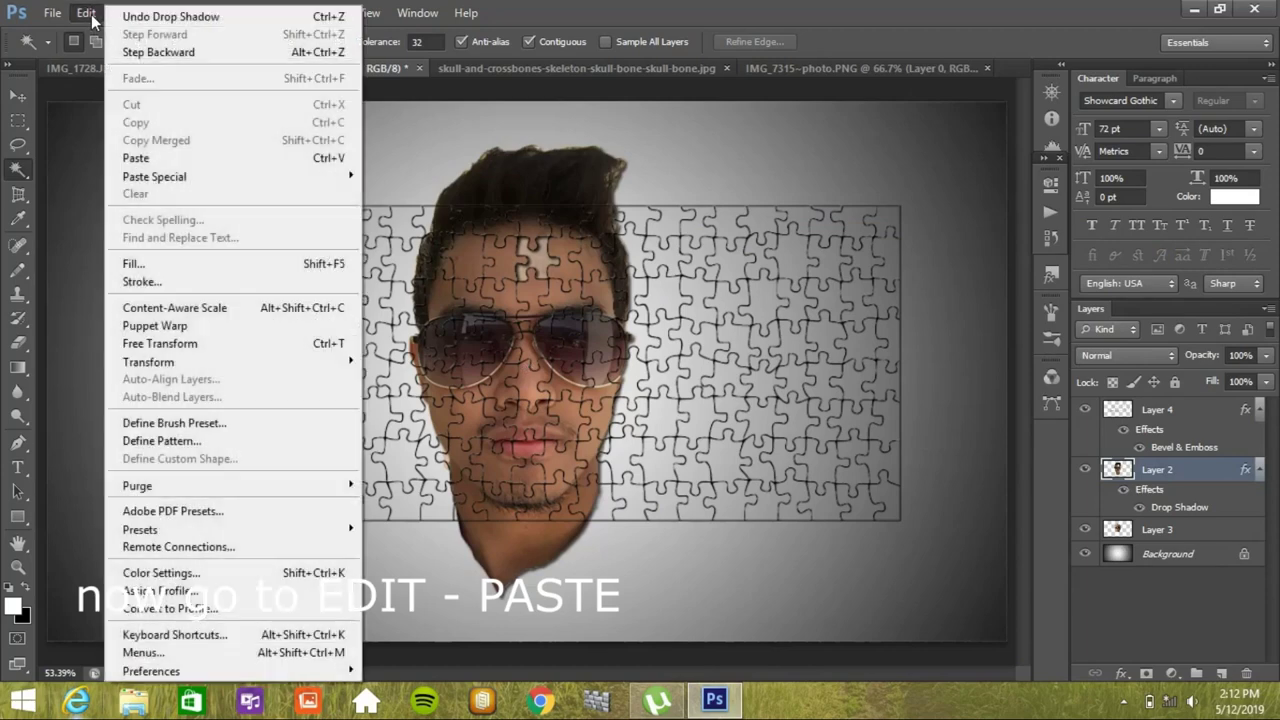
left_click(127, 160)
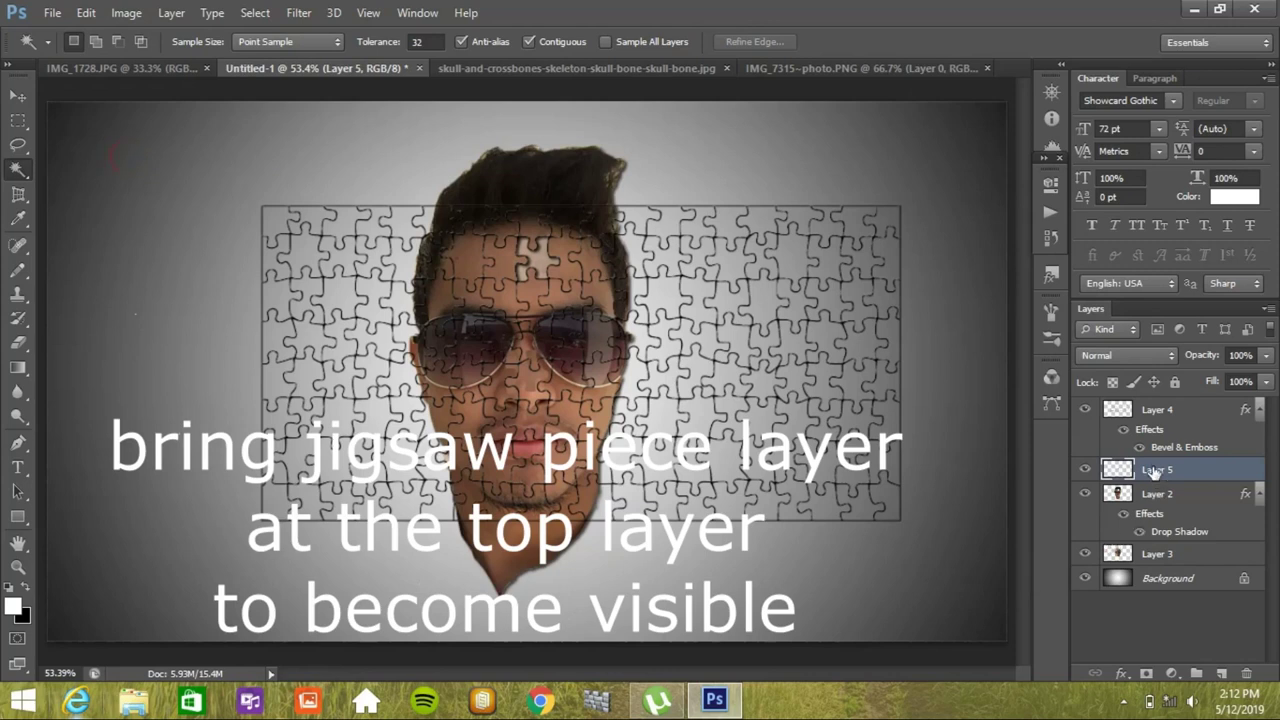
left_click_drag(1153, 473, 1137, 397)
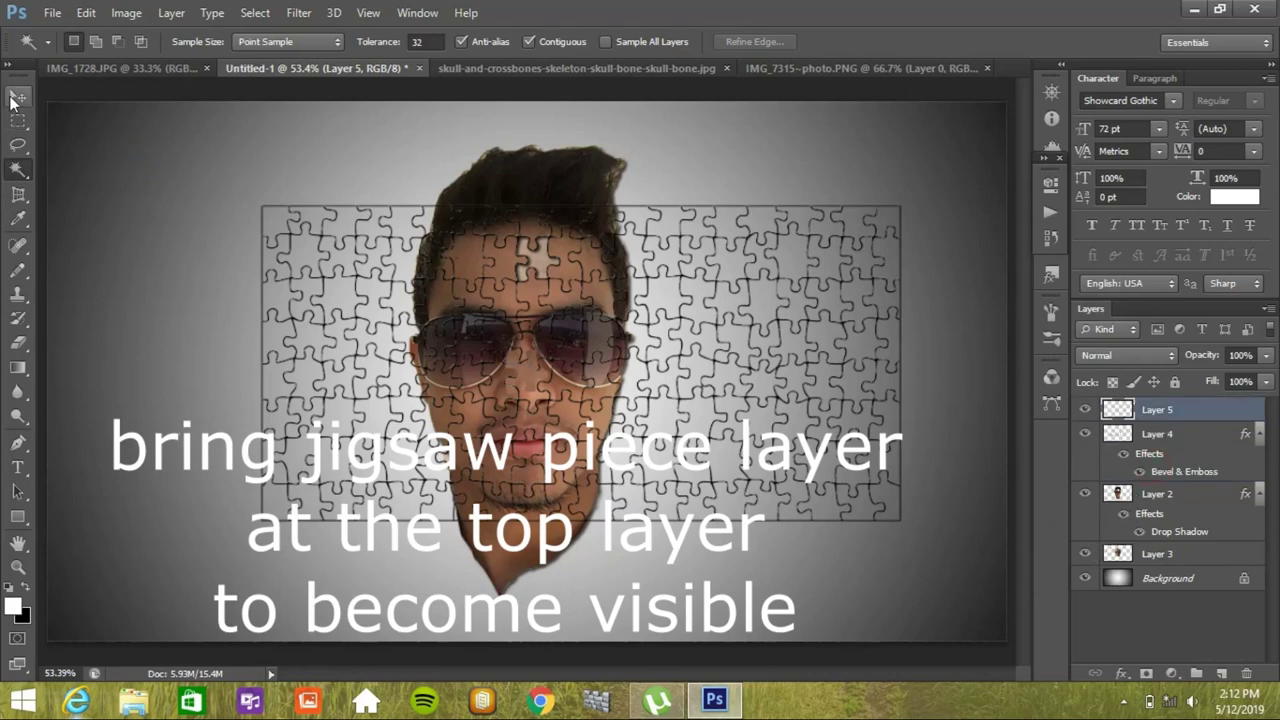
left_click(18, 95)
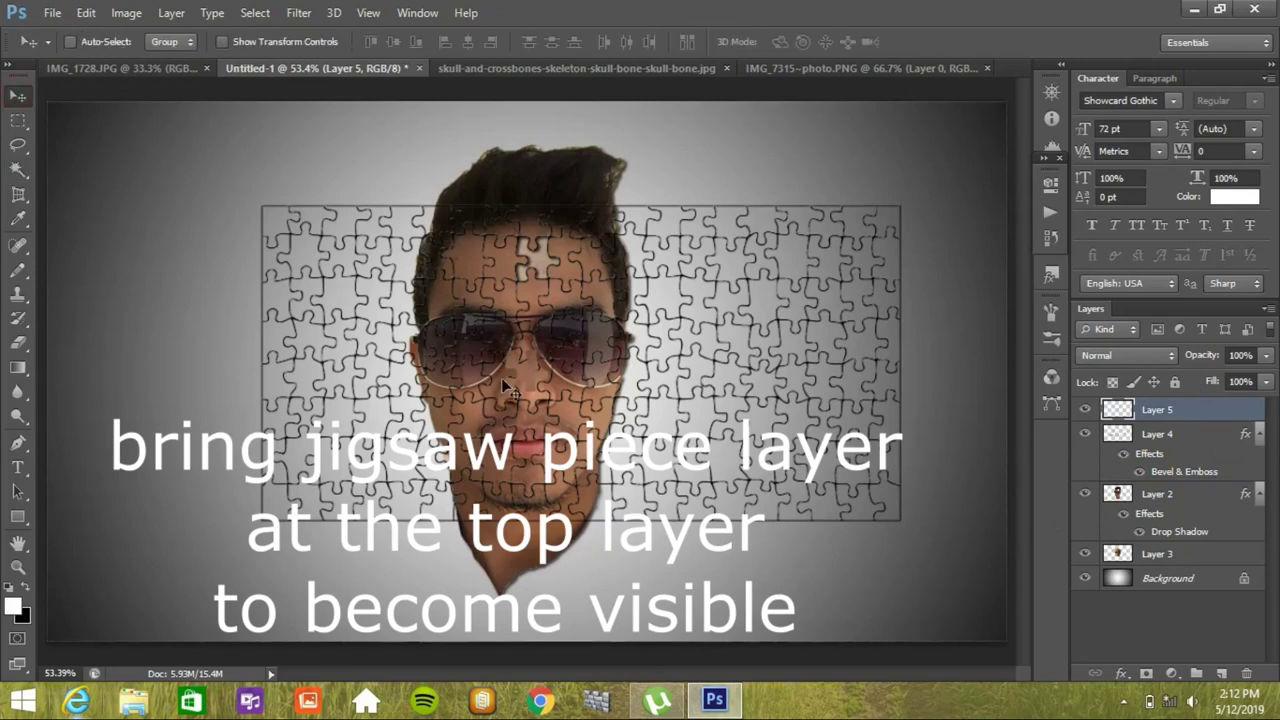
mouse_move(525, 378)
left_mouse_down()
mouse_move(225, 243)
mouse_move(170, 181)
left_mouse_up()
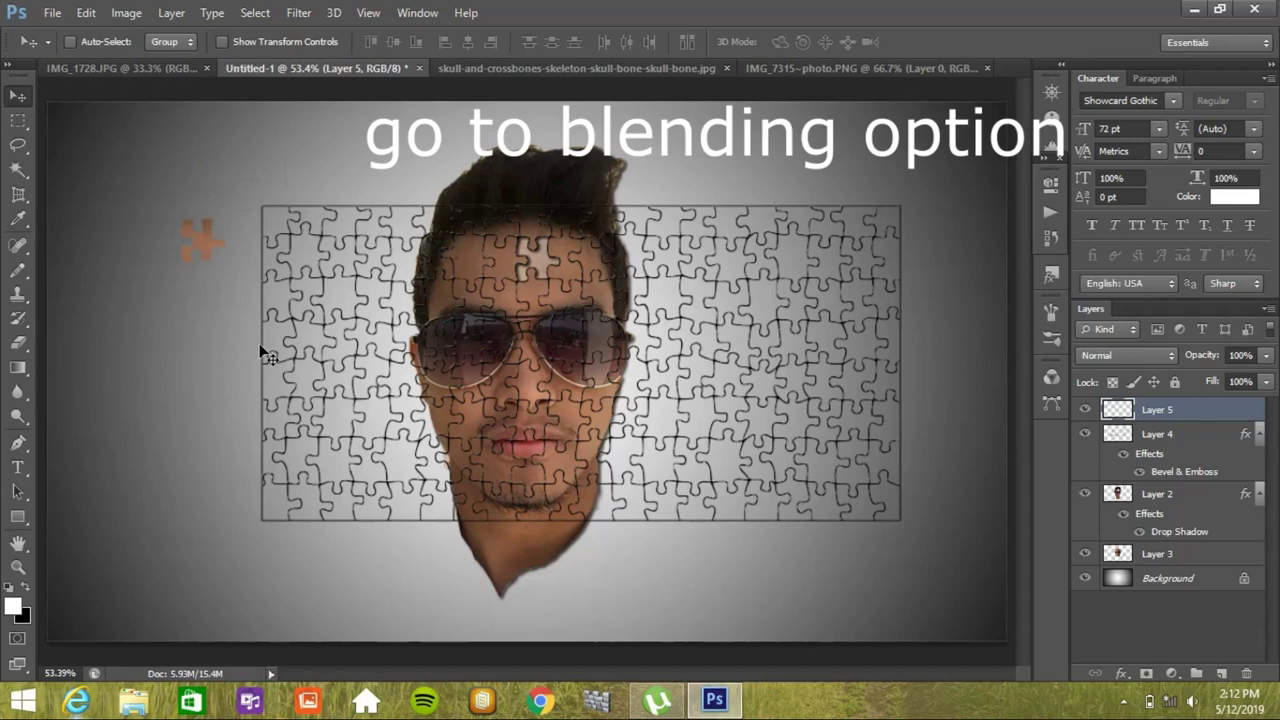
Give Layer 5 a Bevel & Emboss (depth 179%, size 4 px, soften 3 px) plus a Drop Shadow
left_click(1121, 673)
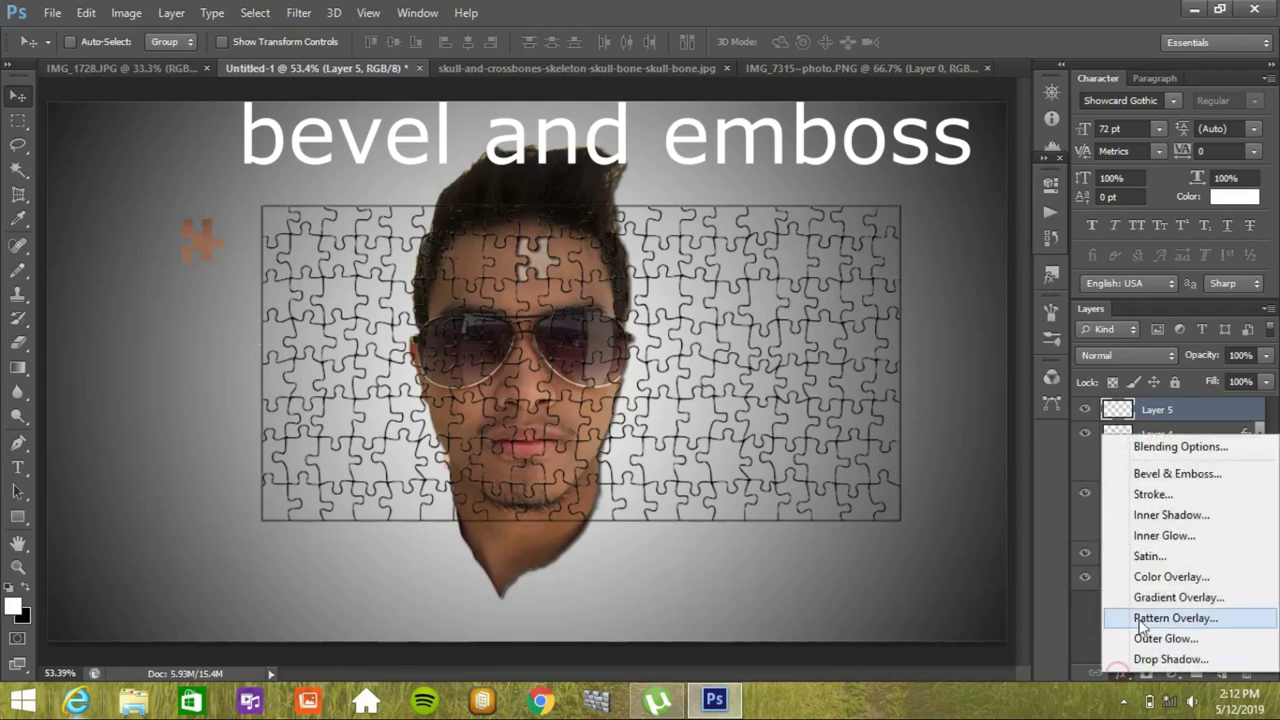
left_click(1147, 472)
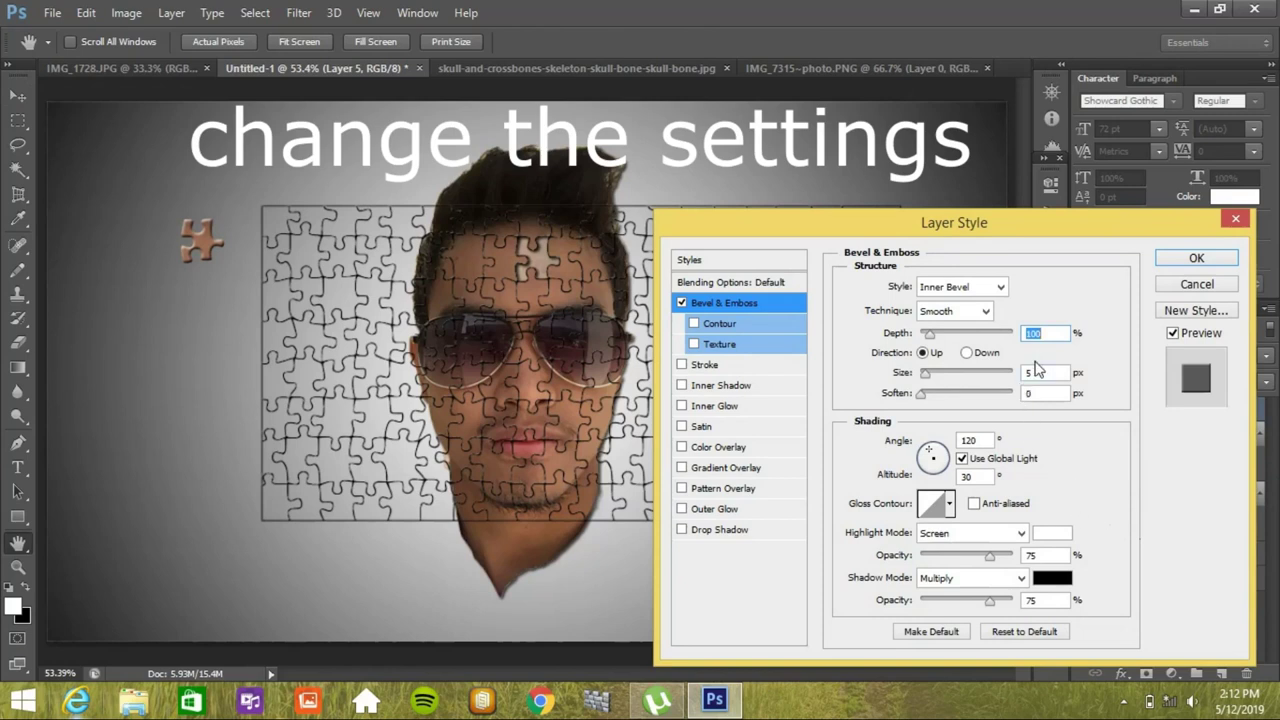
type("179")
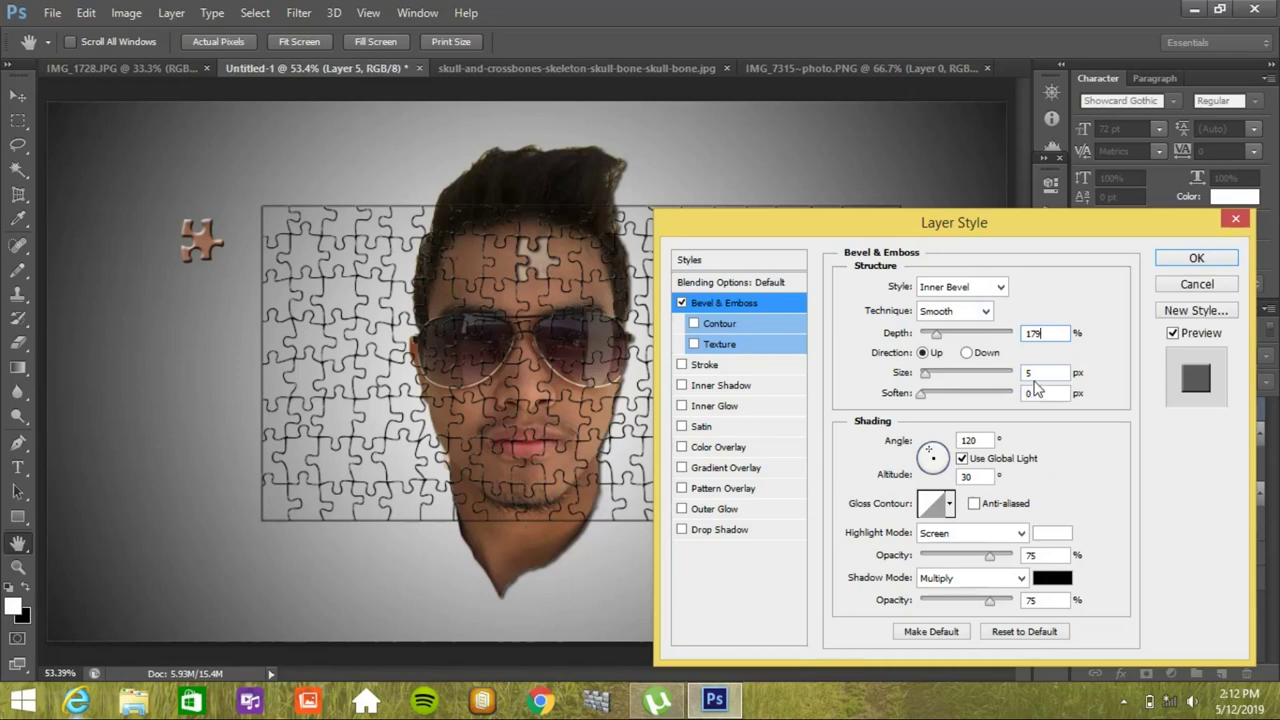
type("4")
double_click(1043, 397)
type("3")
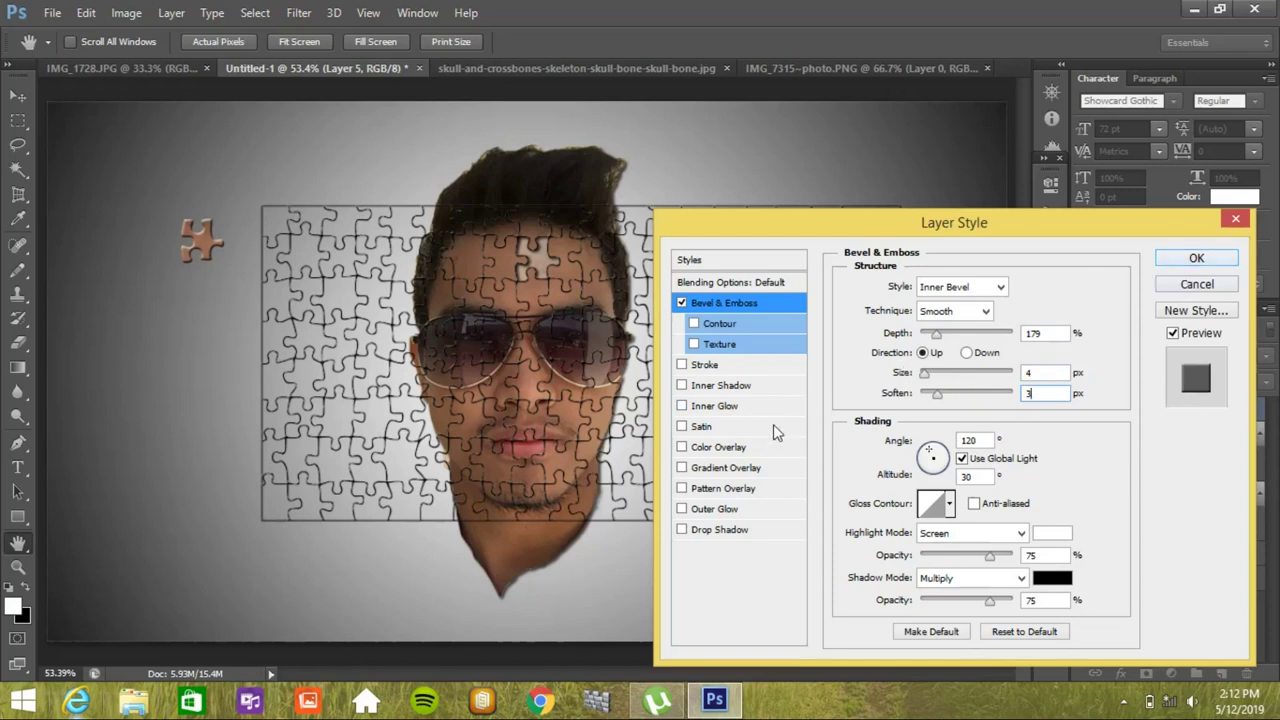
left_click(682, 530)
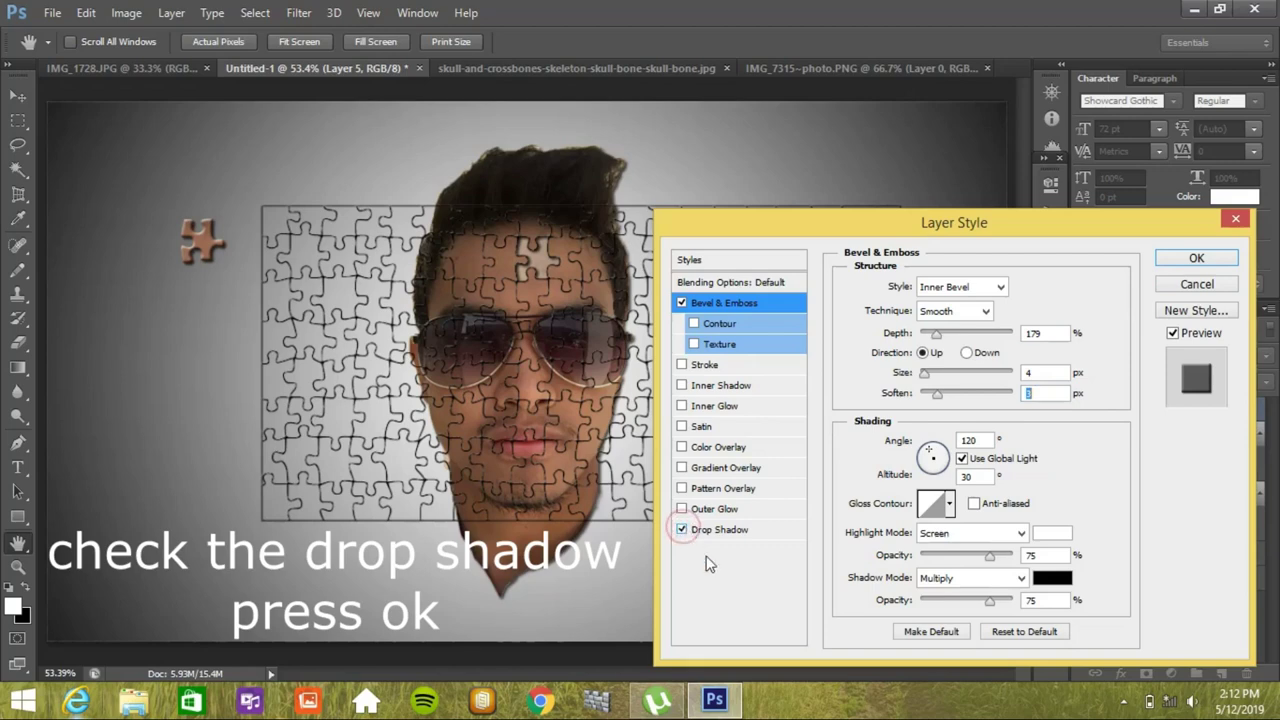
left_click(1185, 259)
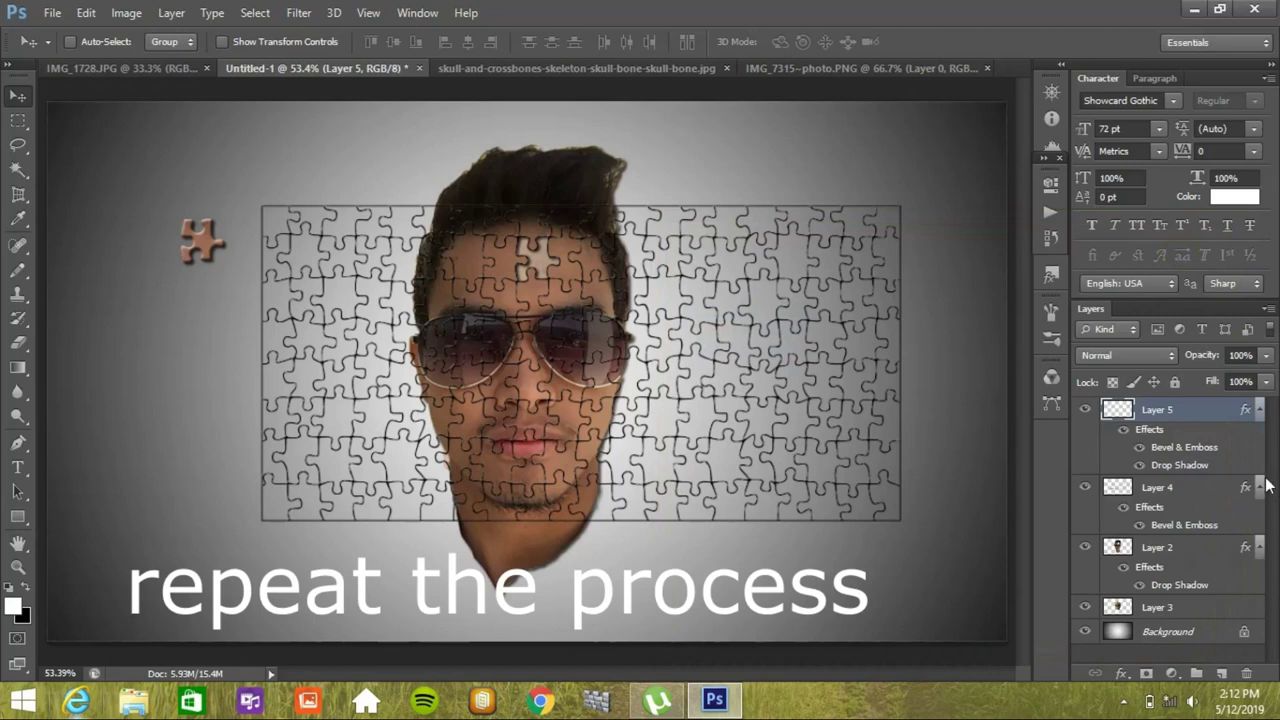
Collapse the effects lists, then magic-wand a jigsaw piece beside the nose on Layer 4
left_click(1259, 412)
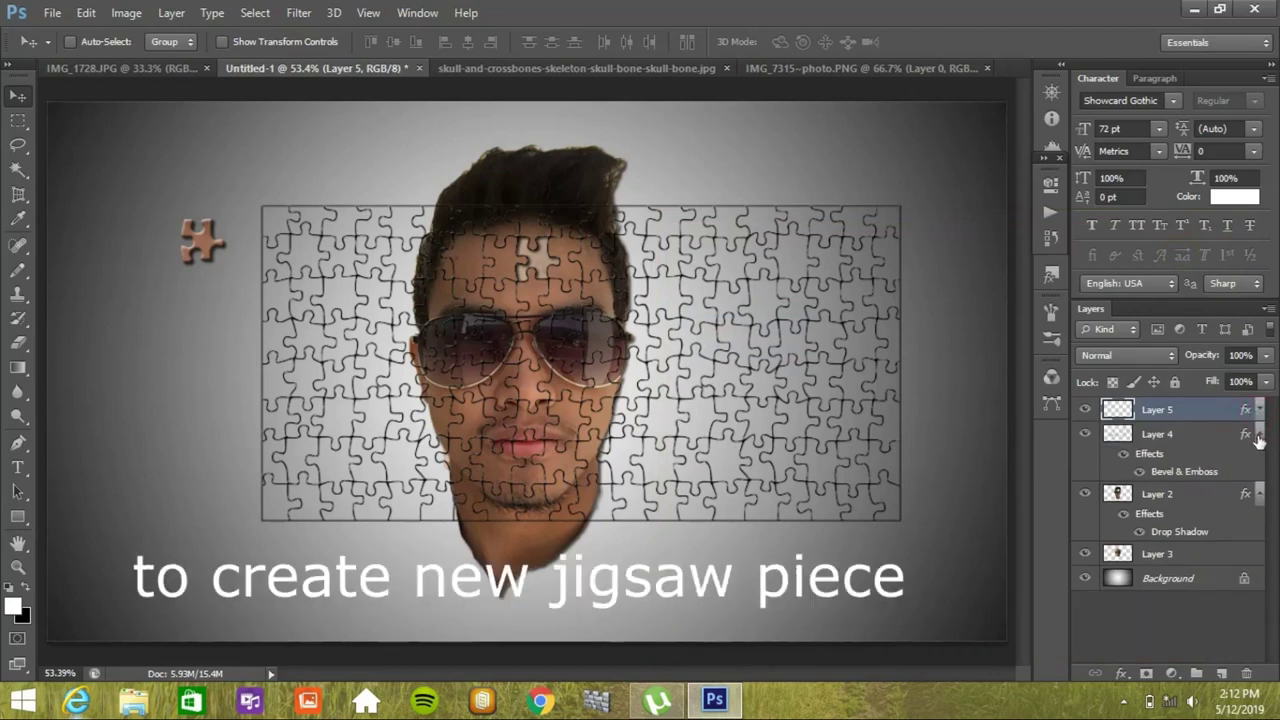
left_click(1259, 436)
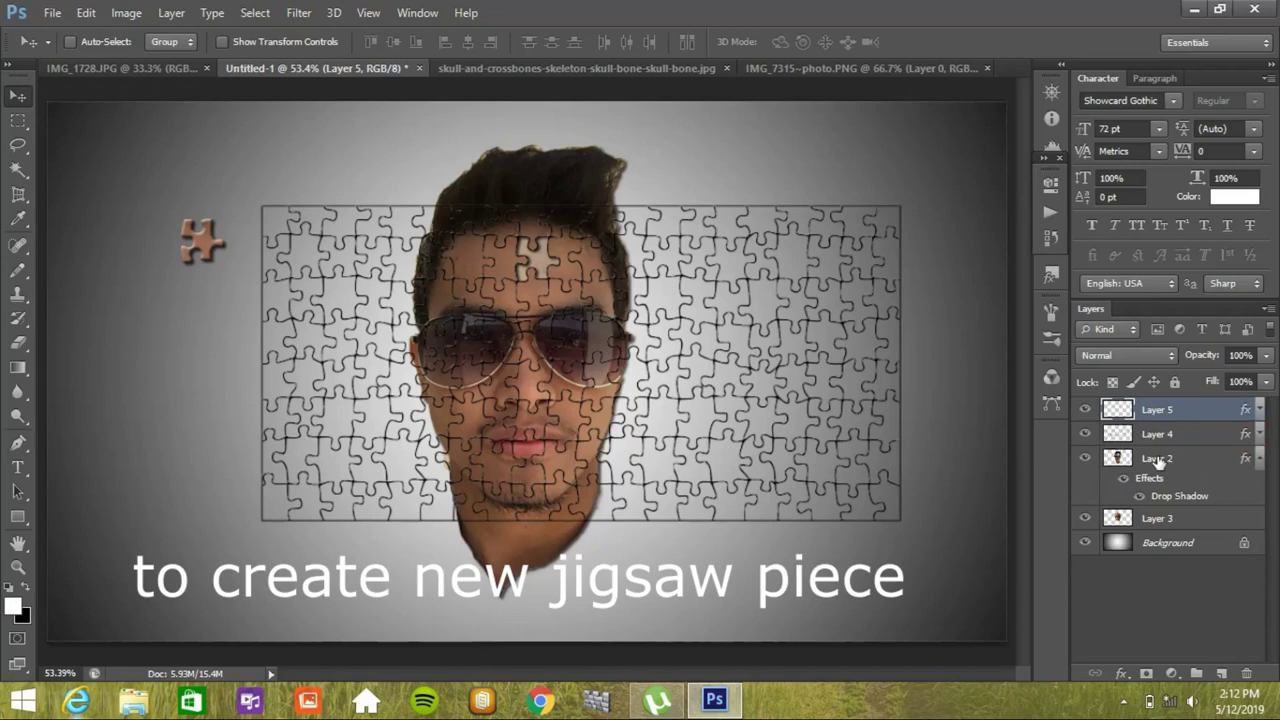
left_click(1155, 437)
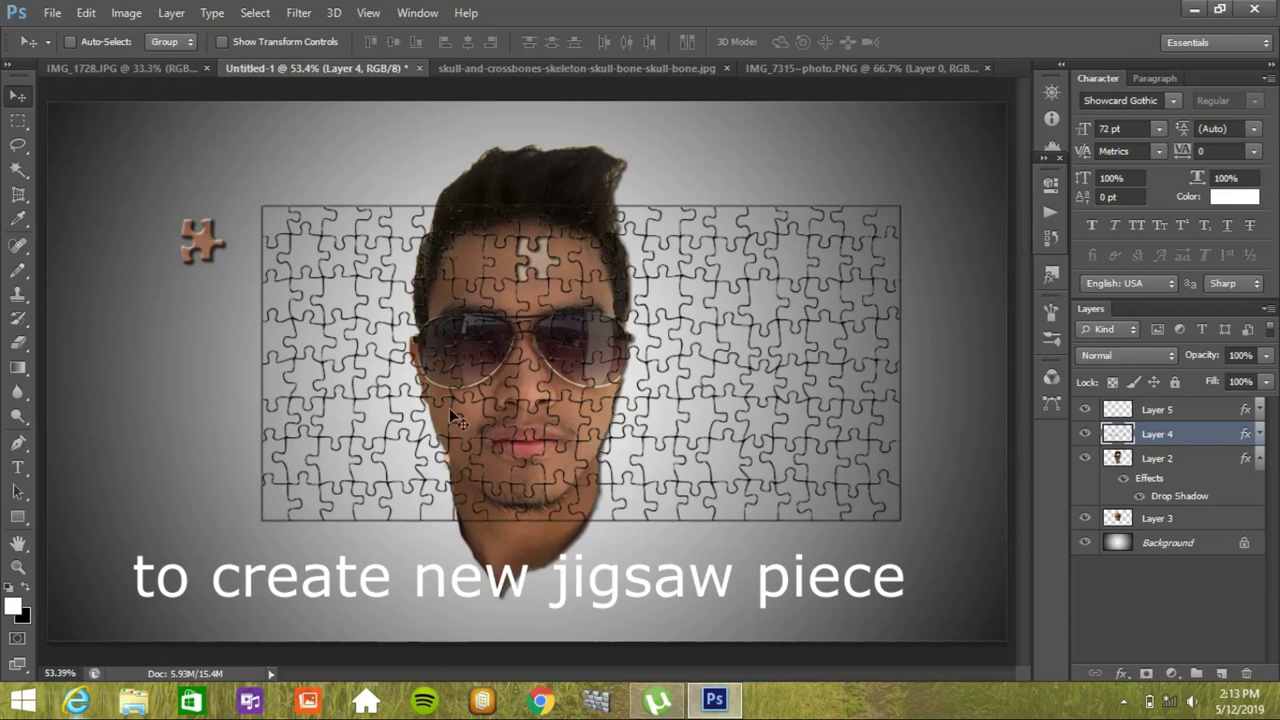
left_click(22, 168)
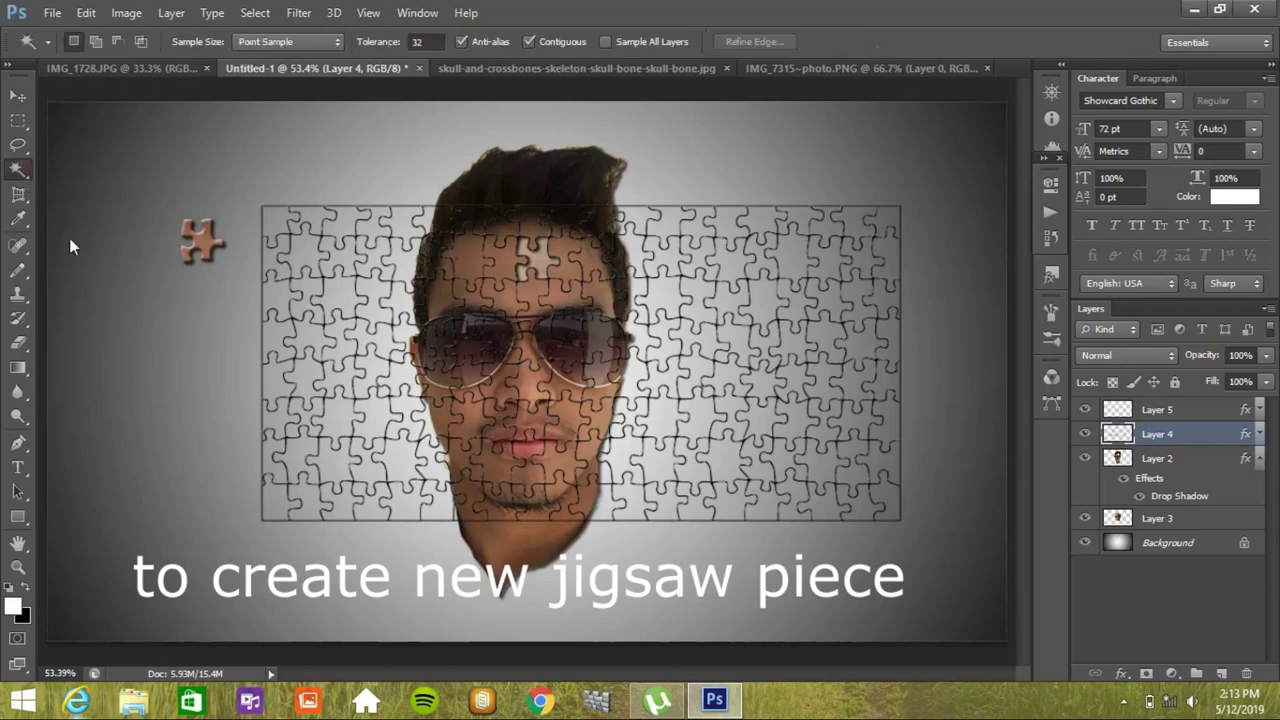
left_click(474, 428)
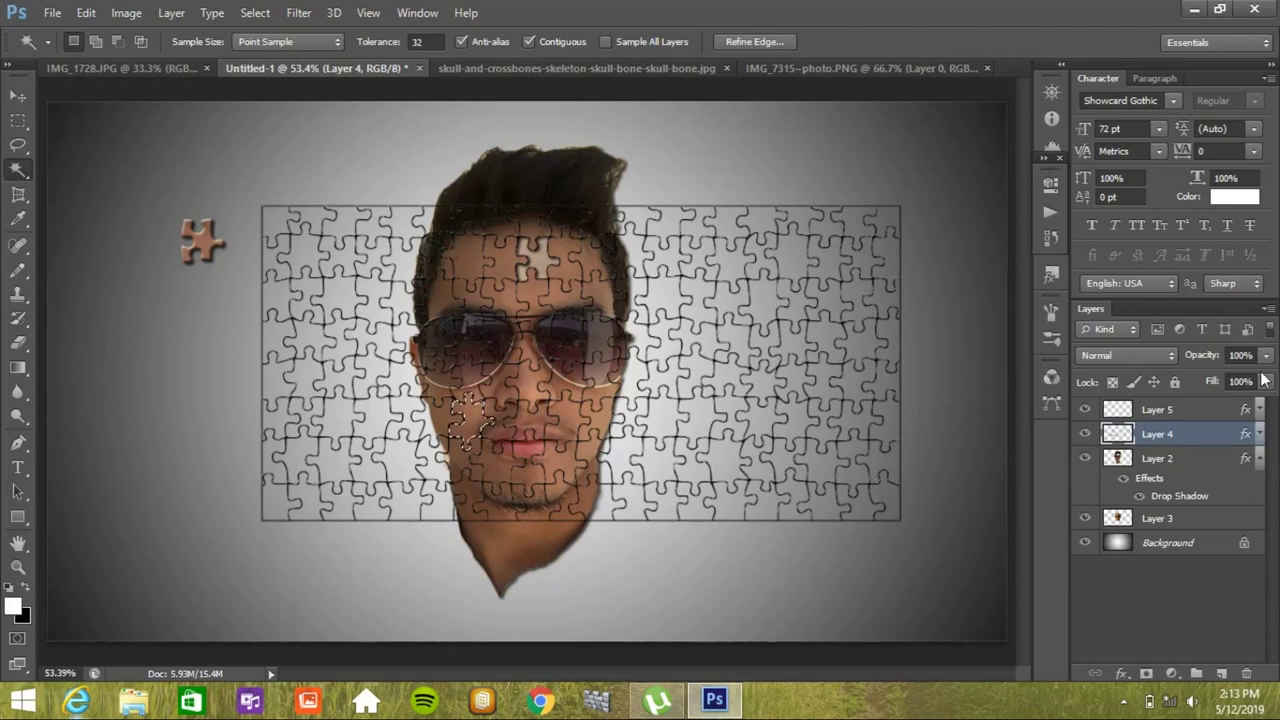
Cut the cheek piece from face Layer 2 and paste it back as Layer 6
left_click(1150, 463)
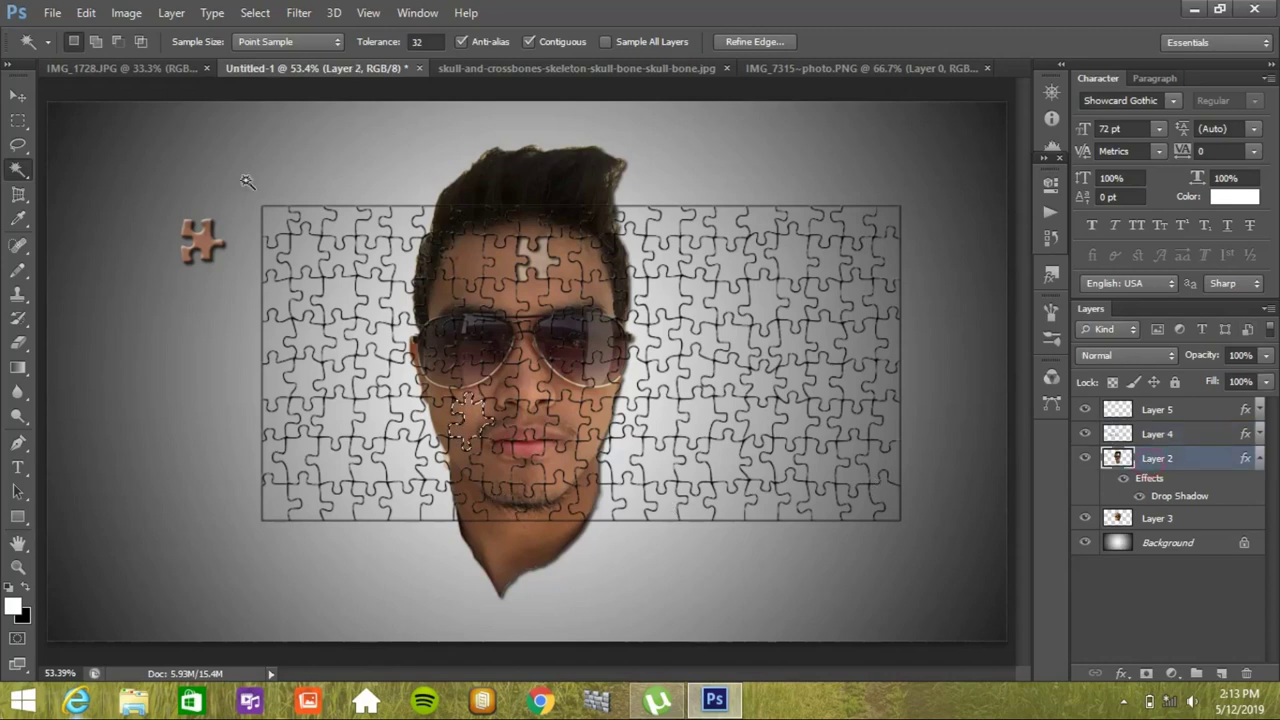
left_click(85, 13)
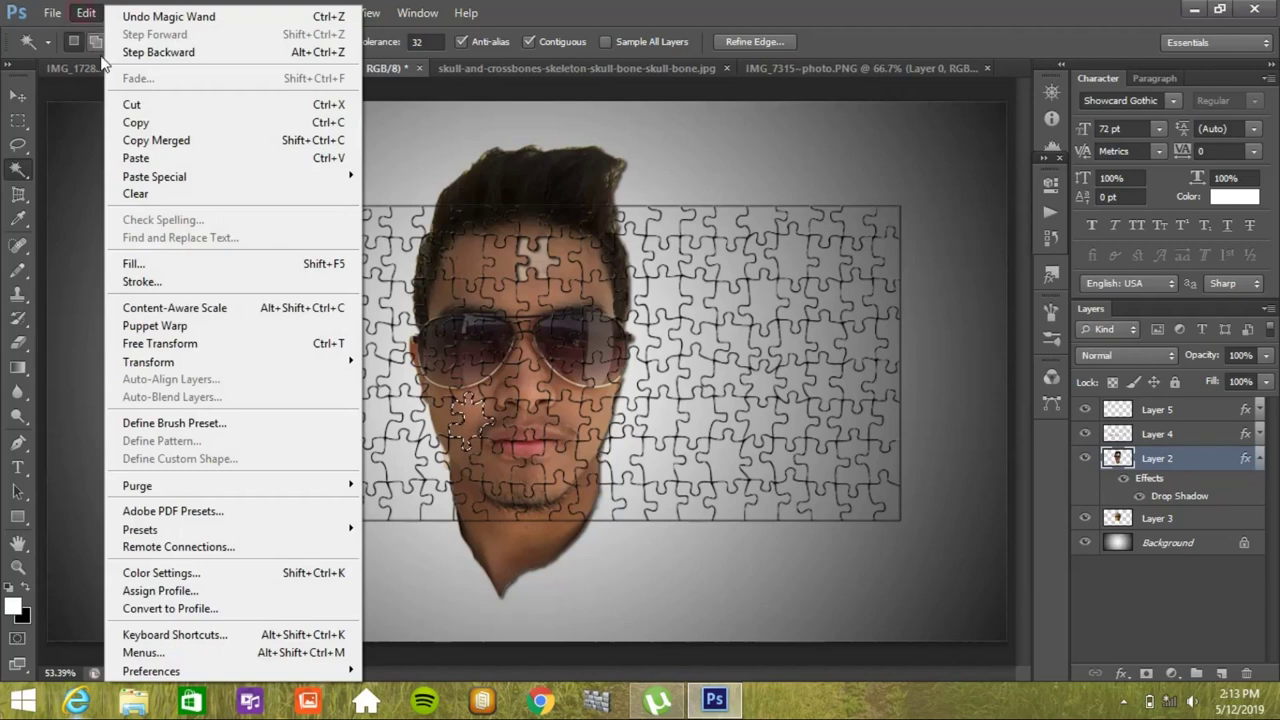
left_click(130, 104)
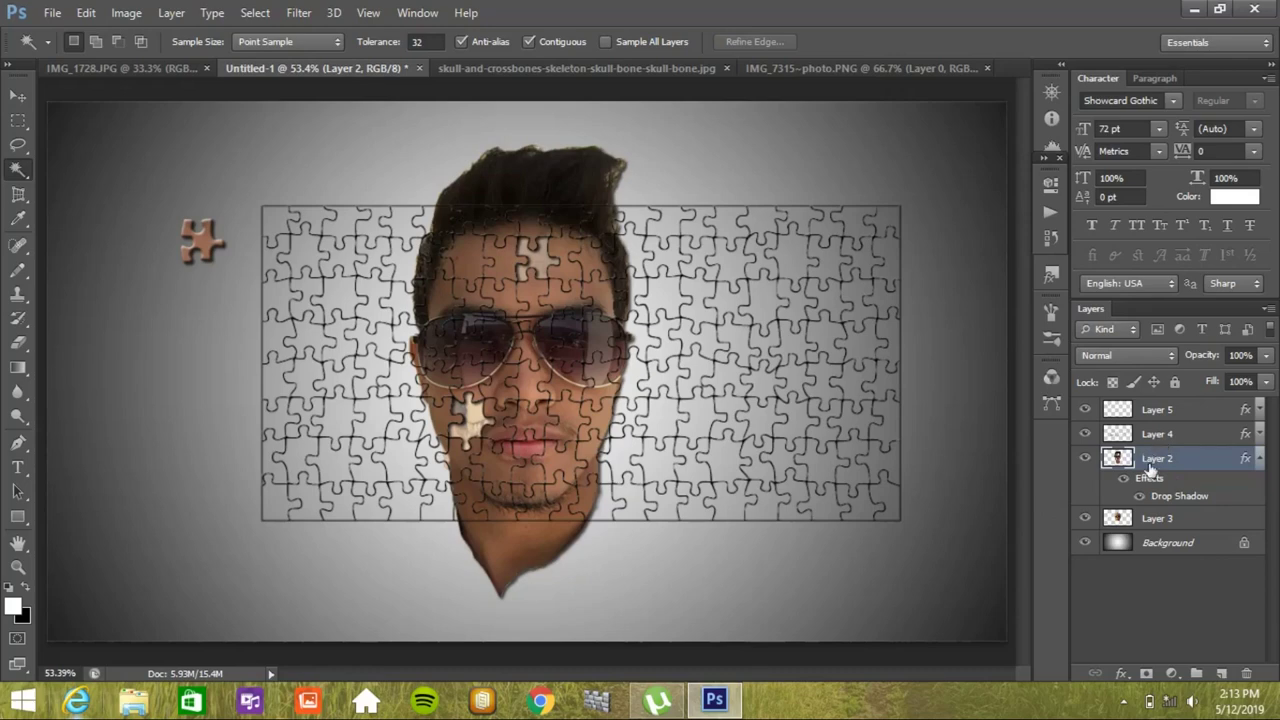
left_click(84, 14)
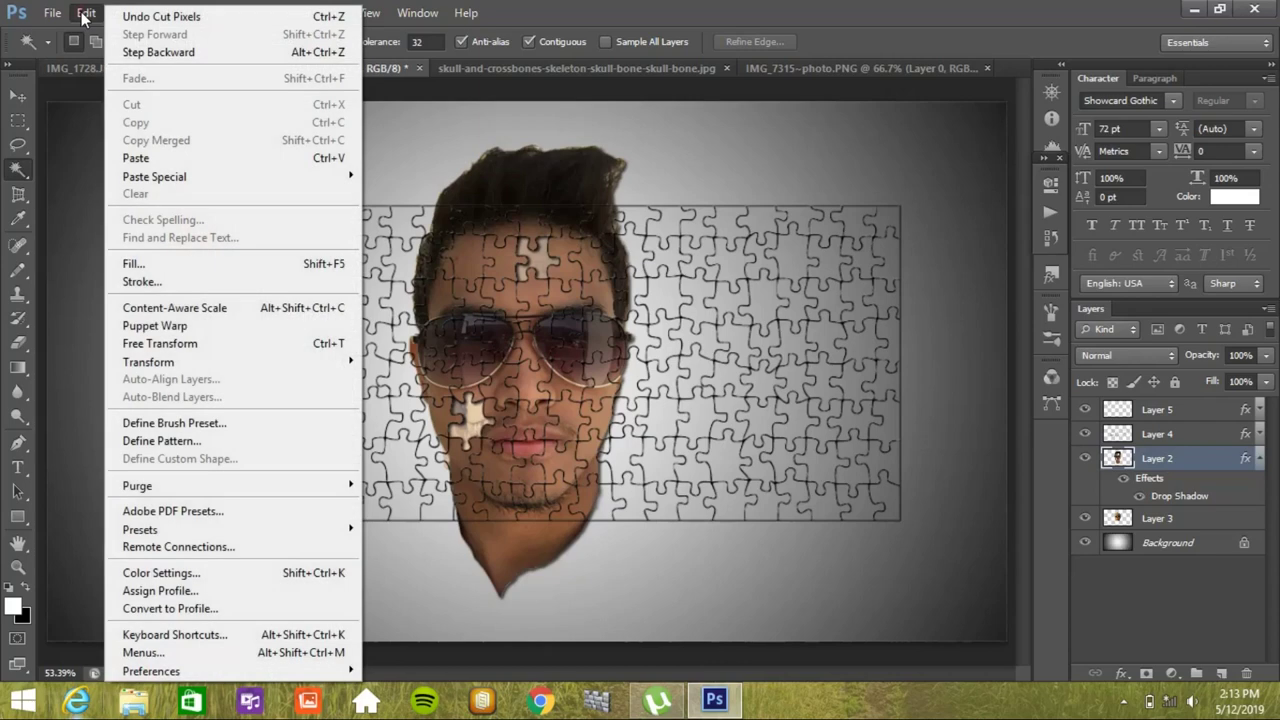
left_click(135, 158)
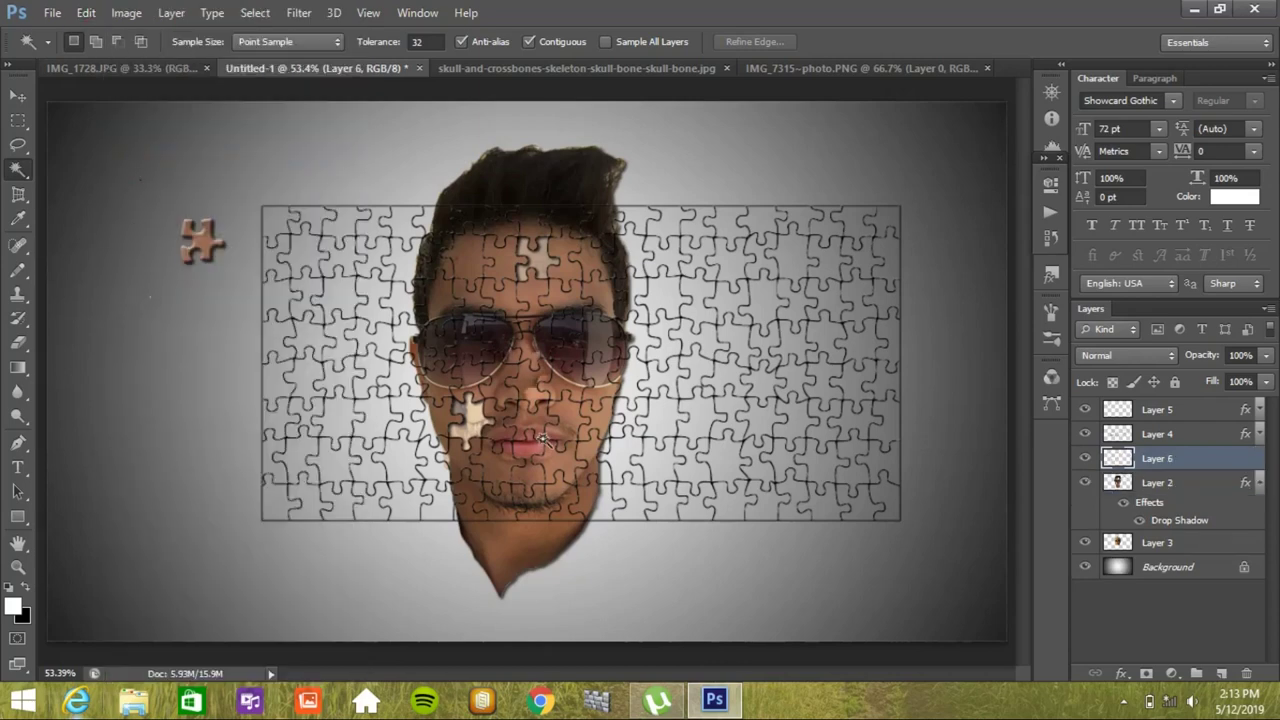
Nudge the forehead piece slightly and move the Layer 6 cheek piece out to the left margin
left_click(1154, 411)
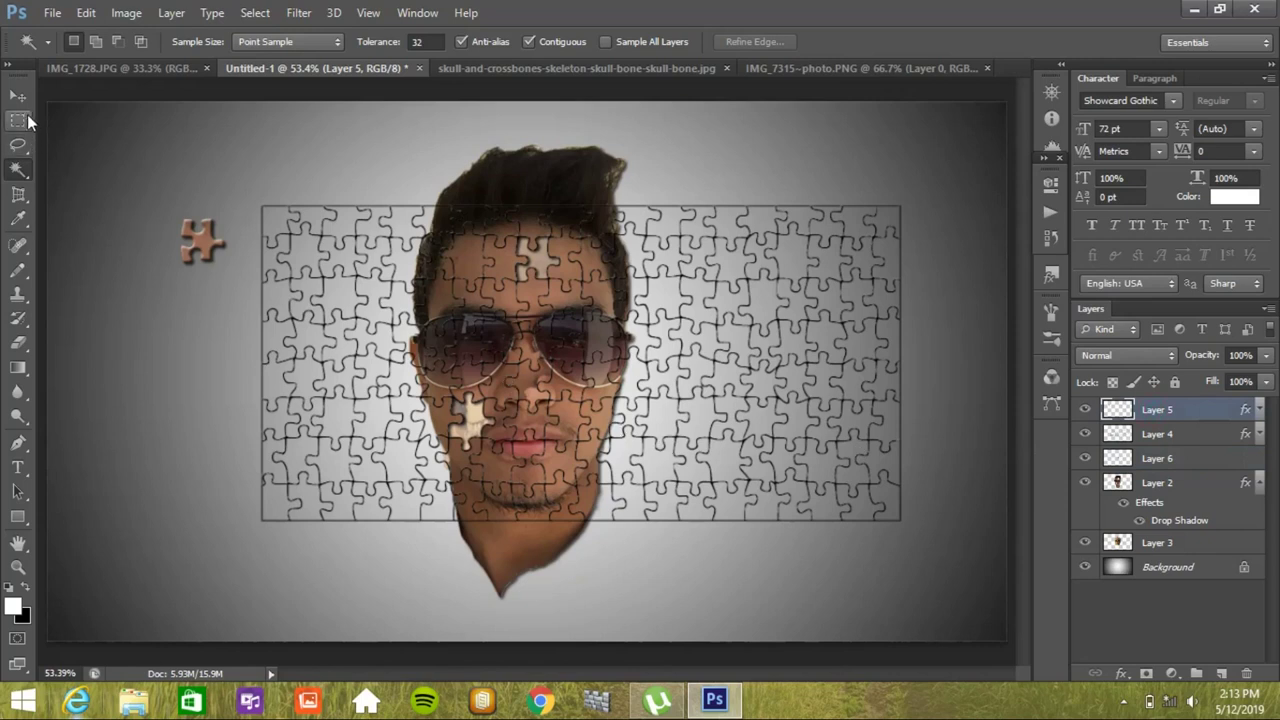
left_click(18, 95)
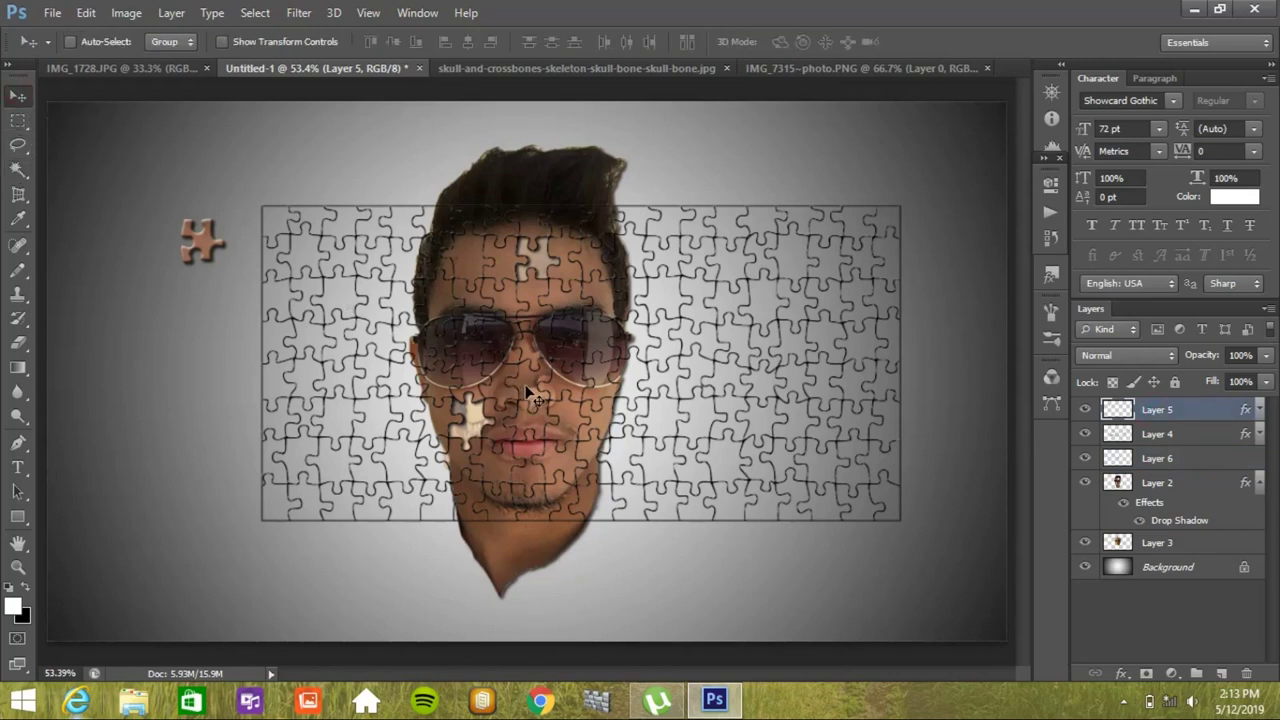
left_click_drag(530, 393, 520, 380)
left_click(1156, 460)
left_click_drag(572, 368, 238, 355)
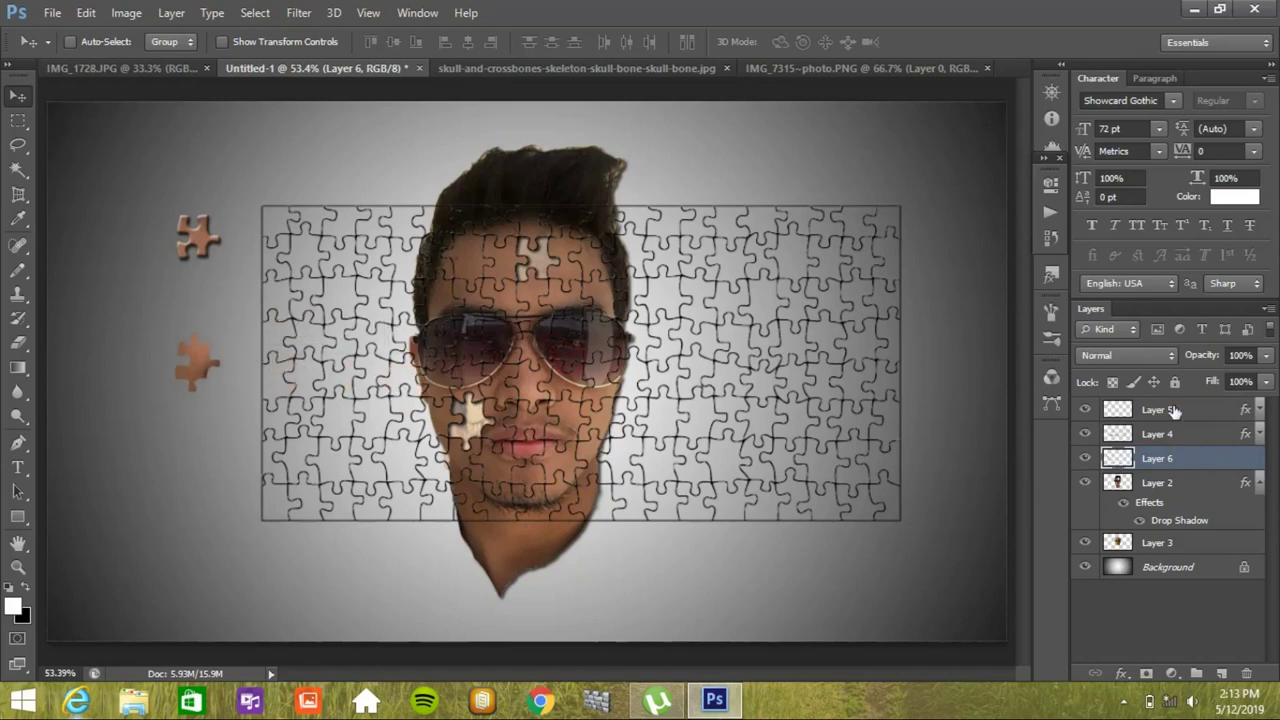
left_click(1167, 413)
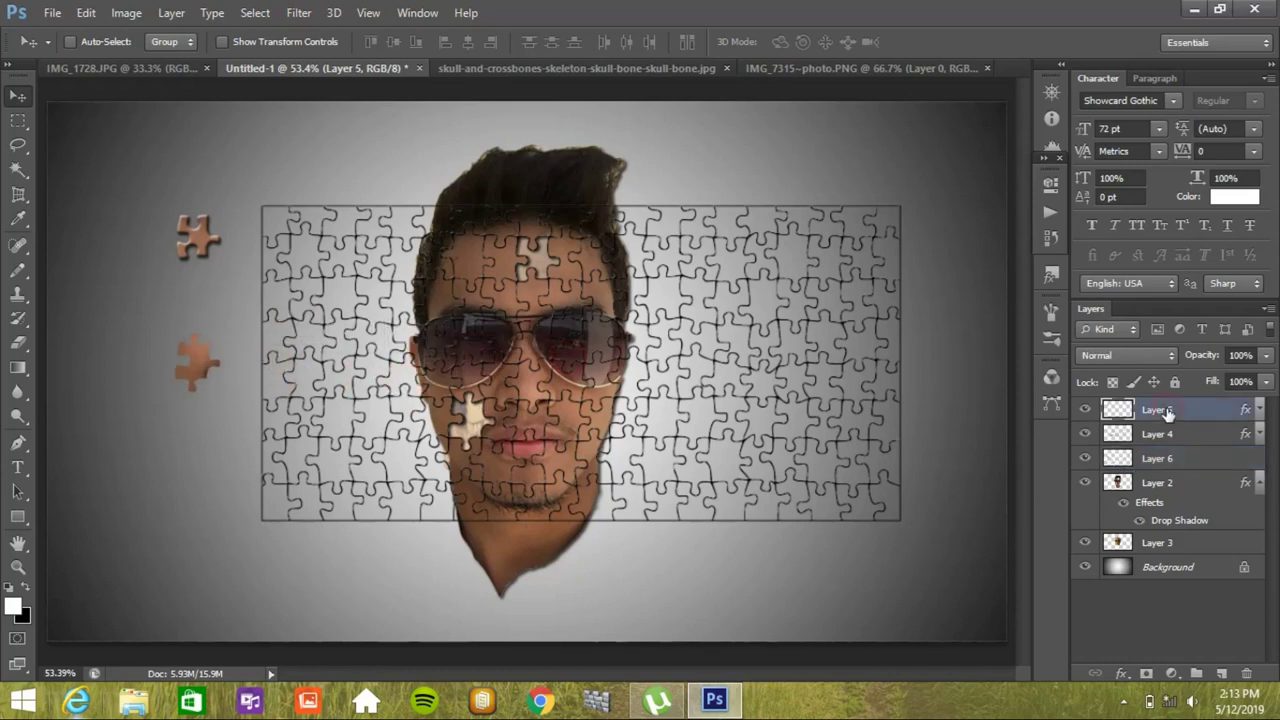
Copy Layer 5's bevel and drop shadow onto Layer 6, then drag the cheek piece beside its gap
right_click(1167, 413)
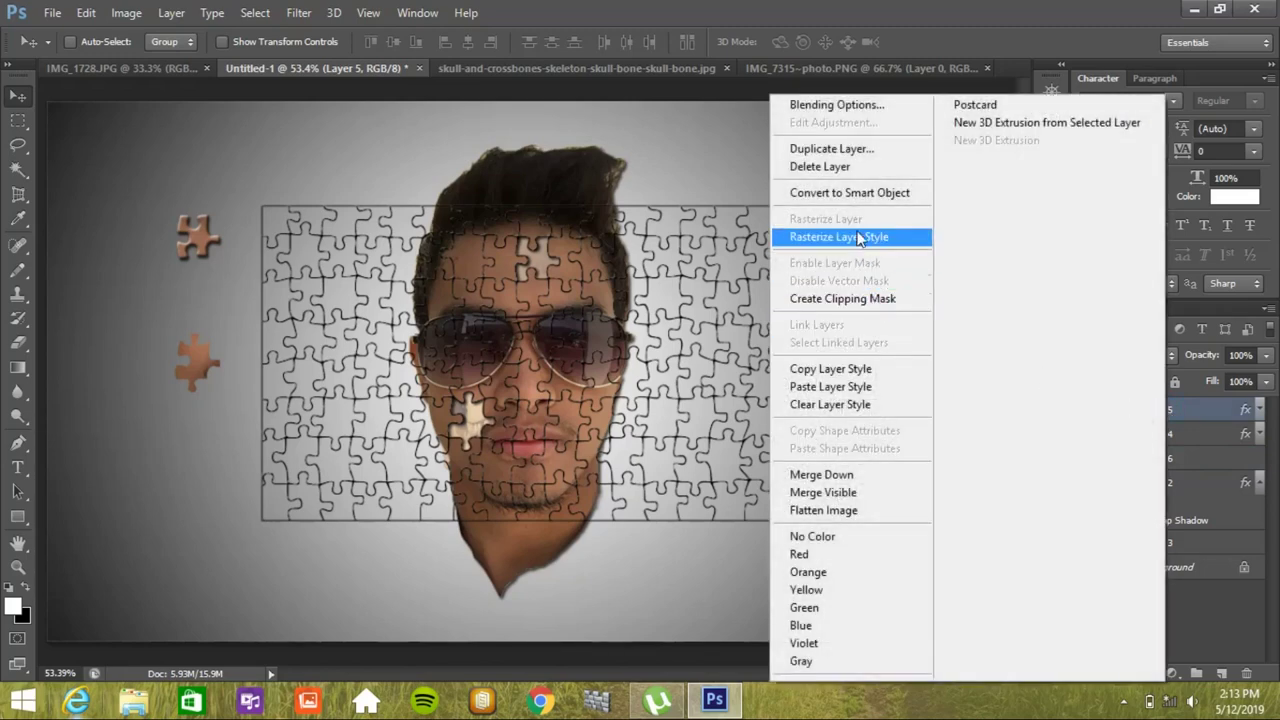
left_click(845, 369)
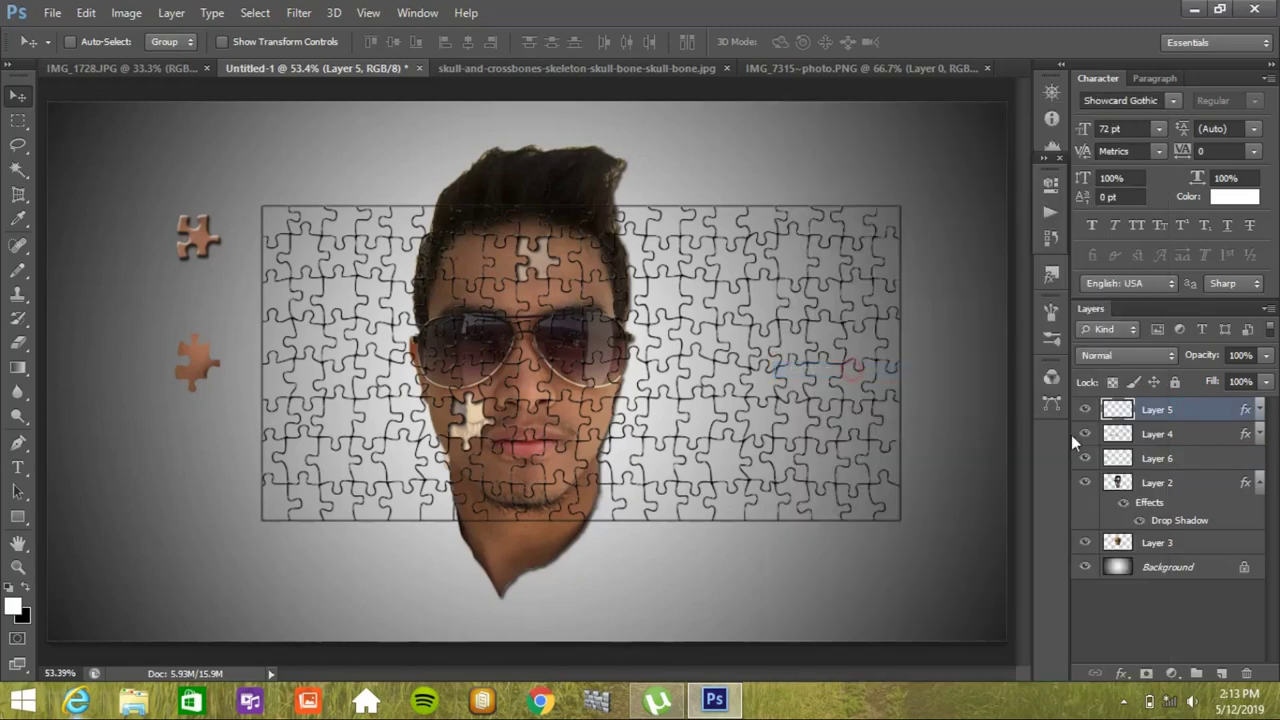
left_click(1156, 462)
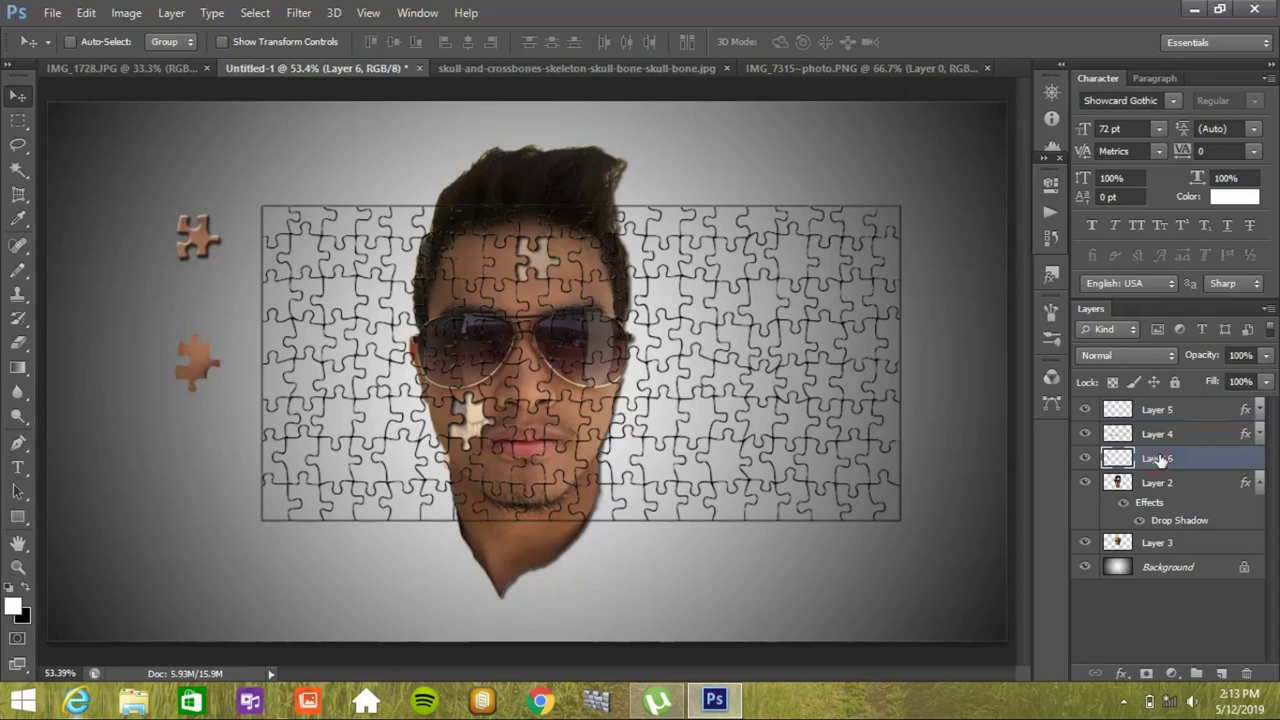
right_click(1158, 459)
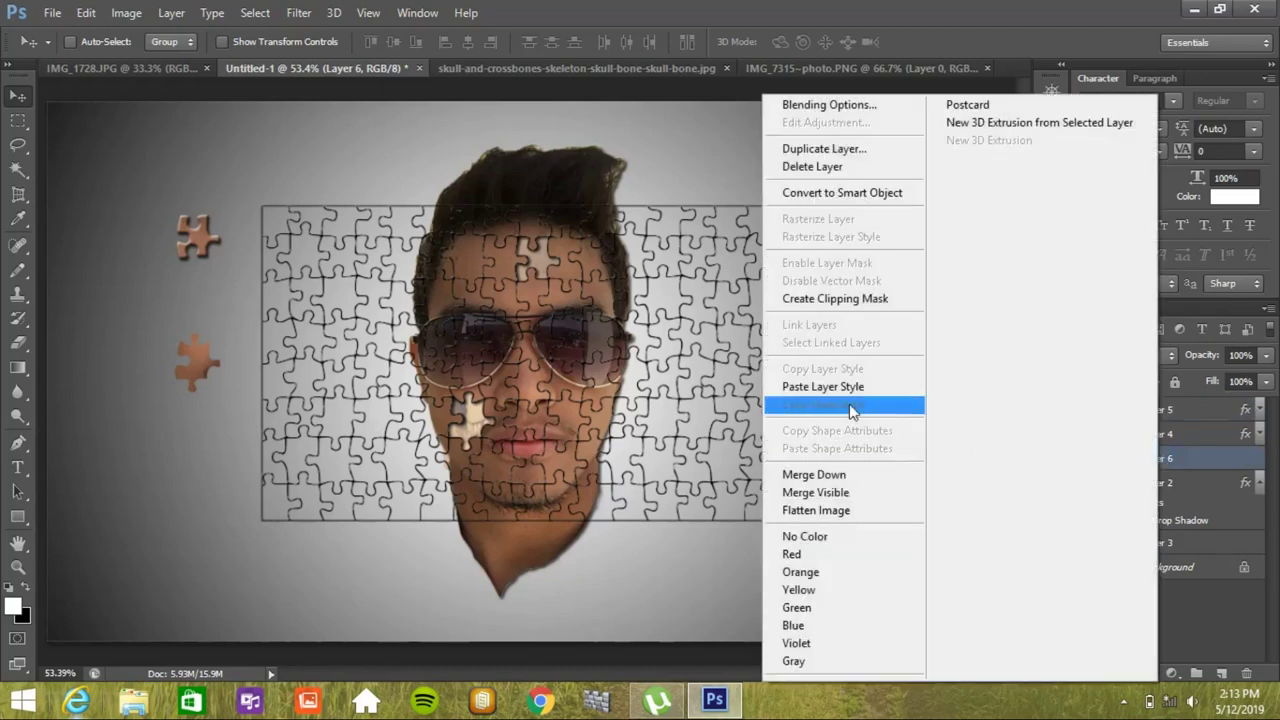
left_click(836, 388)
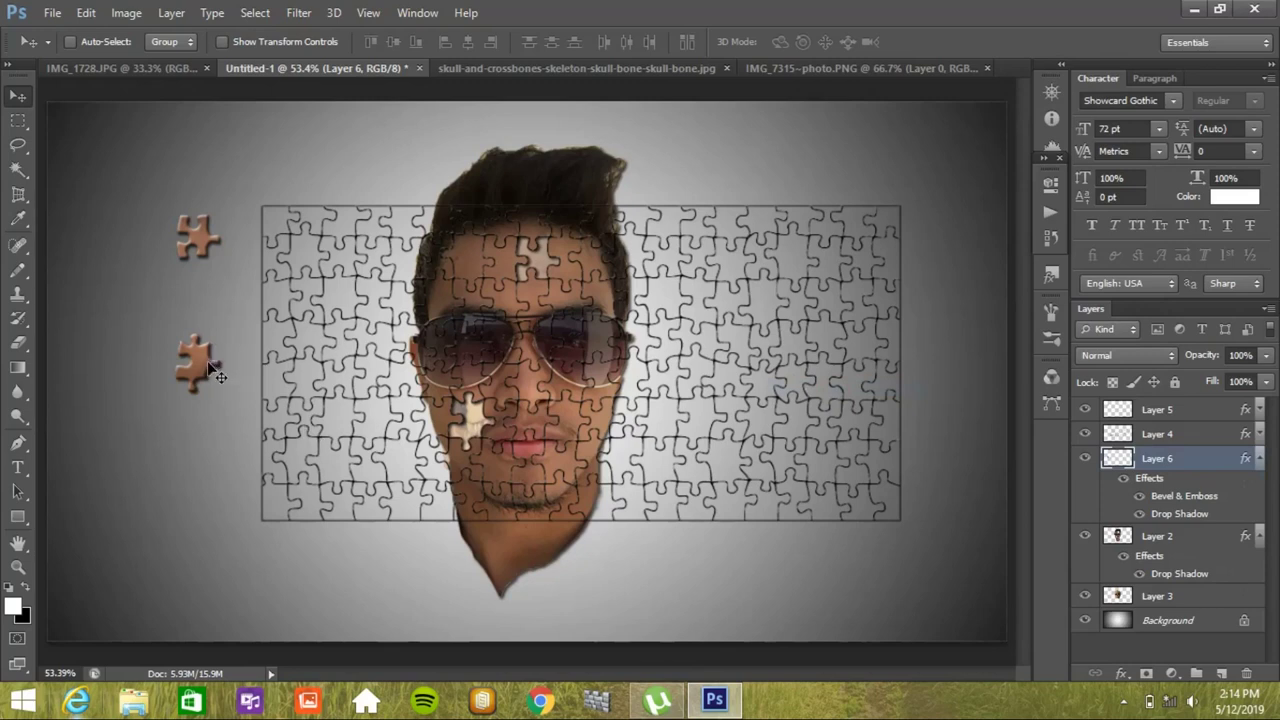
left_click_drag(213, 357, 483, 390)
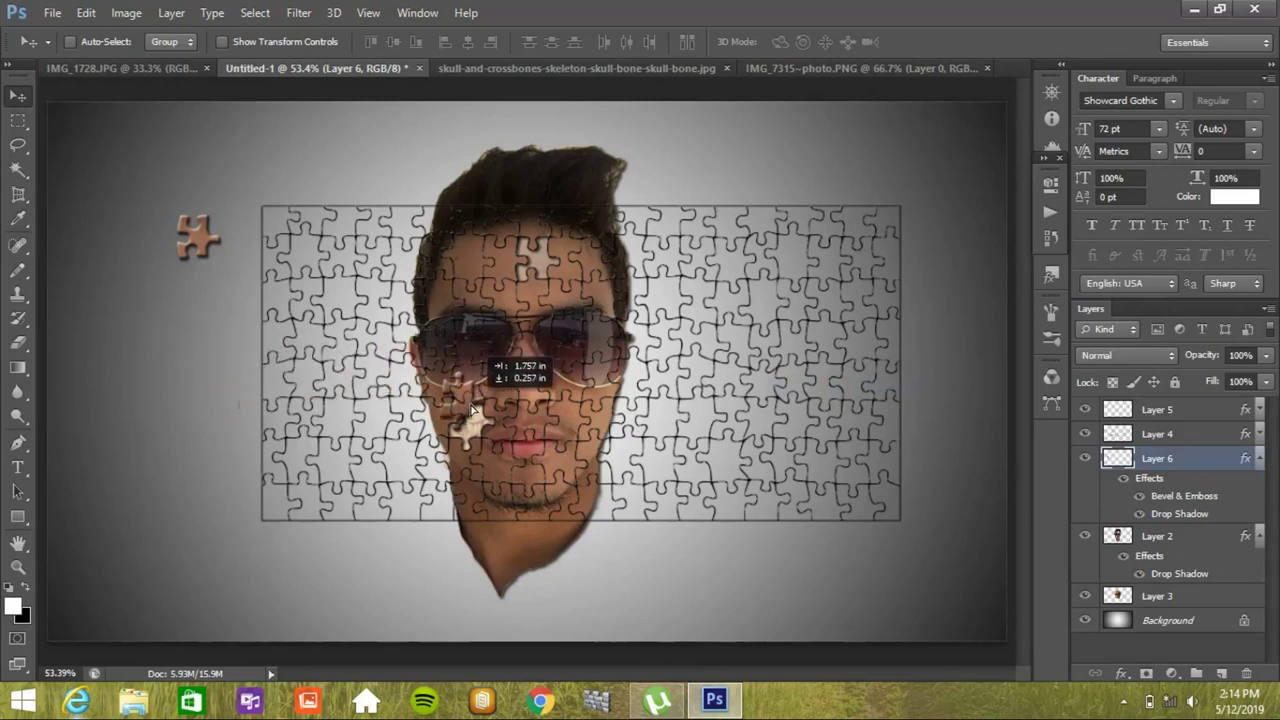
mouse_move(483, 390)
left_mouse_down()
mouse_move(318, 390)
mouse_move(466, 398)
left_mouse_up()
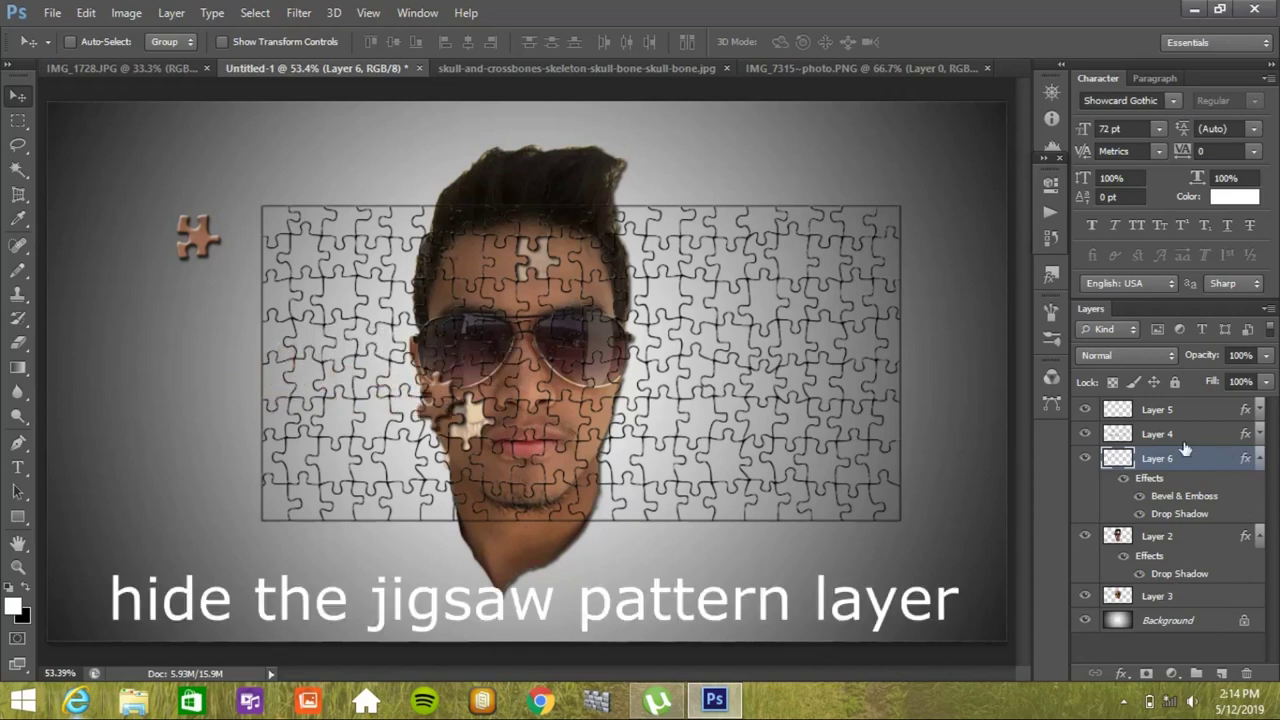
Hide the Layer 4 jigsaw grid and offset the cheek and forehead pieces slightly over their holes
left_click(1082, 435)
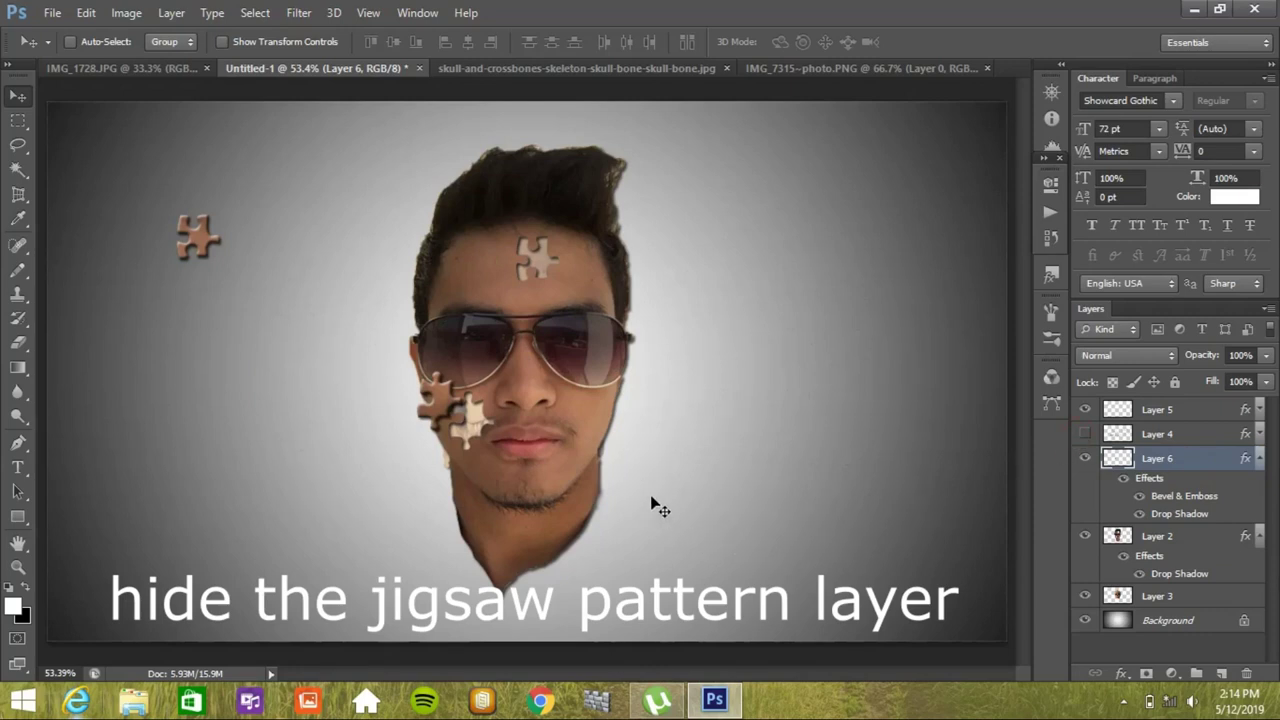
left_click_drag(444, 411, 434, 391)
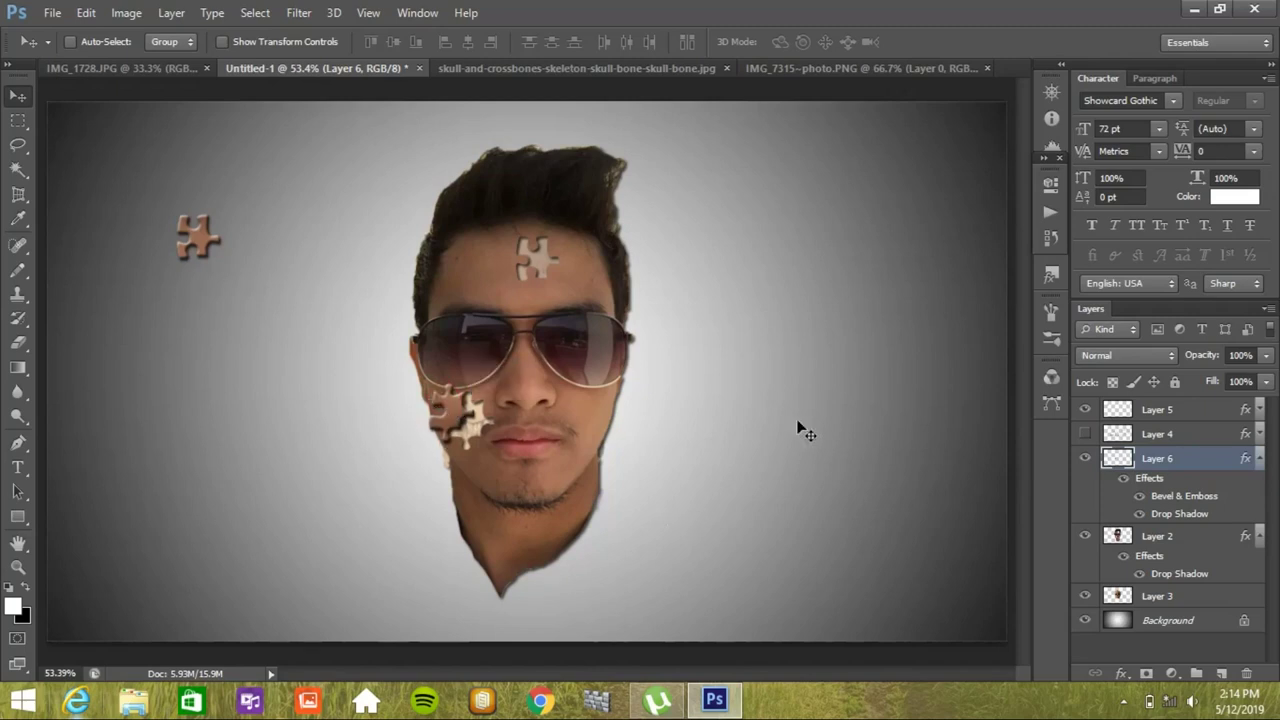
left_click(1150, 410)
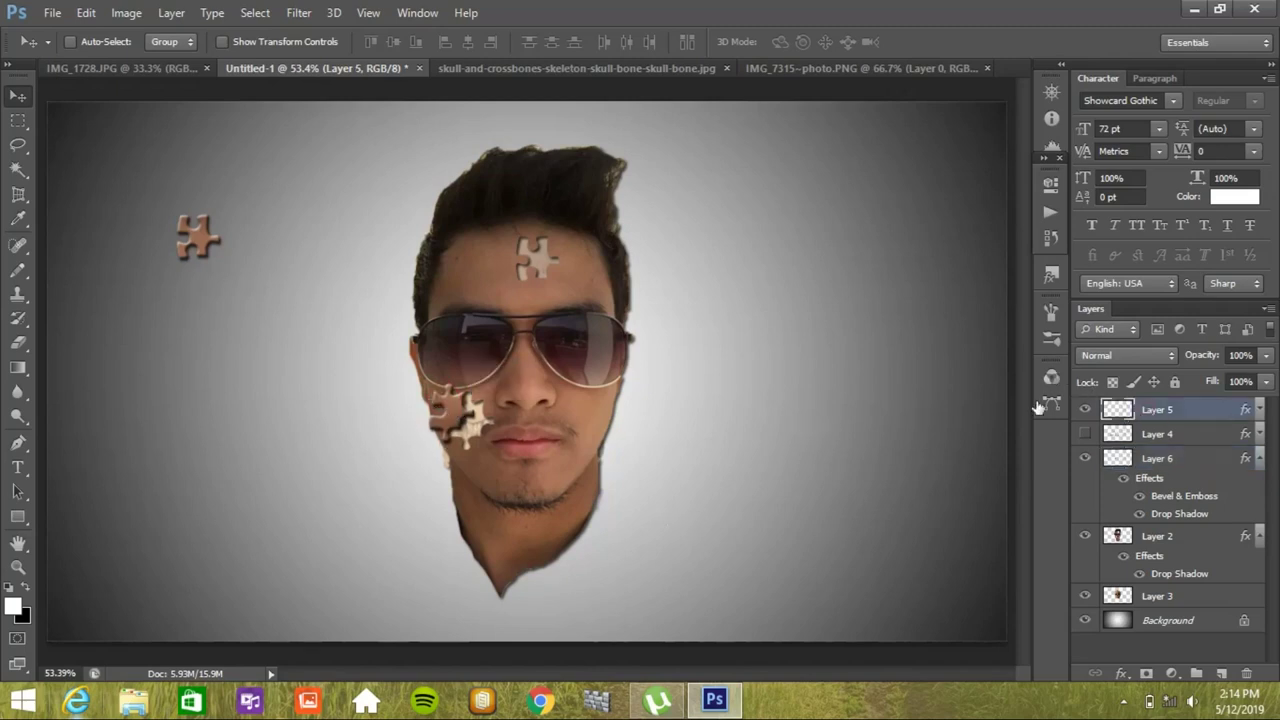
left_click_drag(192, 232, 522, 256)
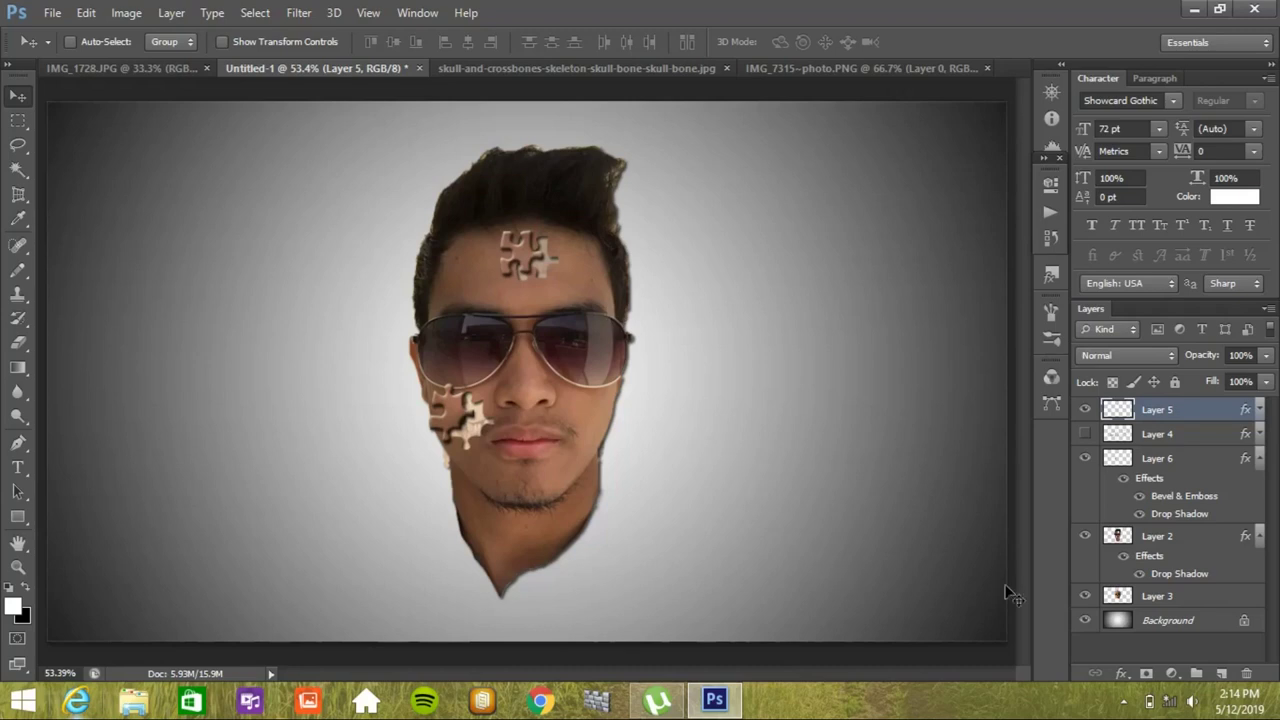
left_click(1155, 597)
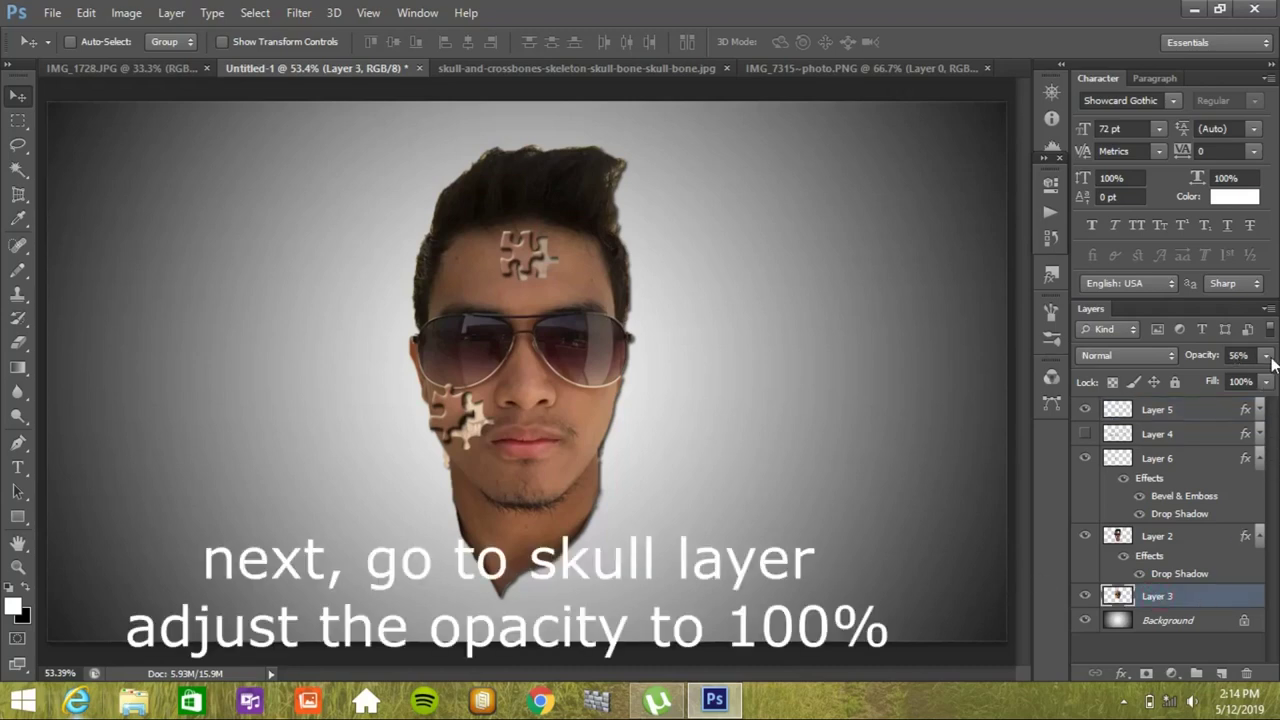
Raise the skull layer's (Layer 3) opacity from 59% to 100%
left_click(1267, 356)
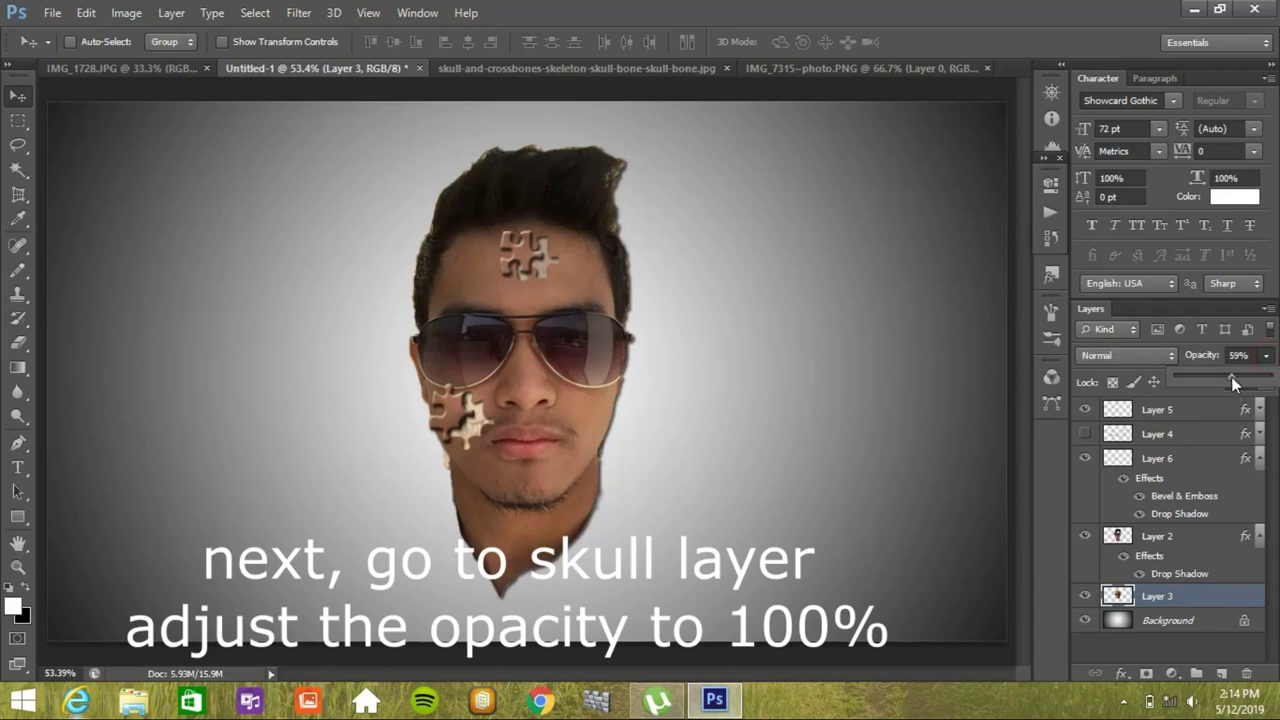
left_click_drag(1233, 382, 1277, 378)
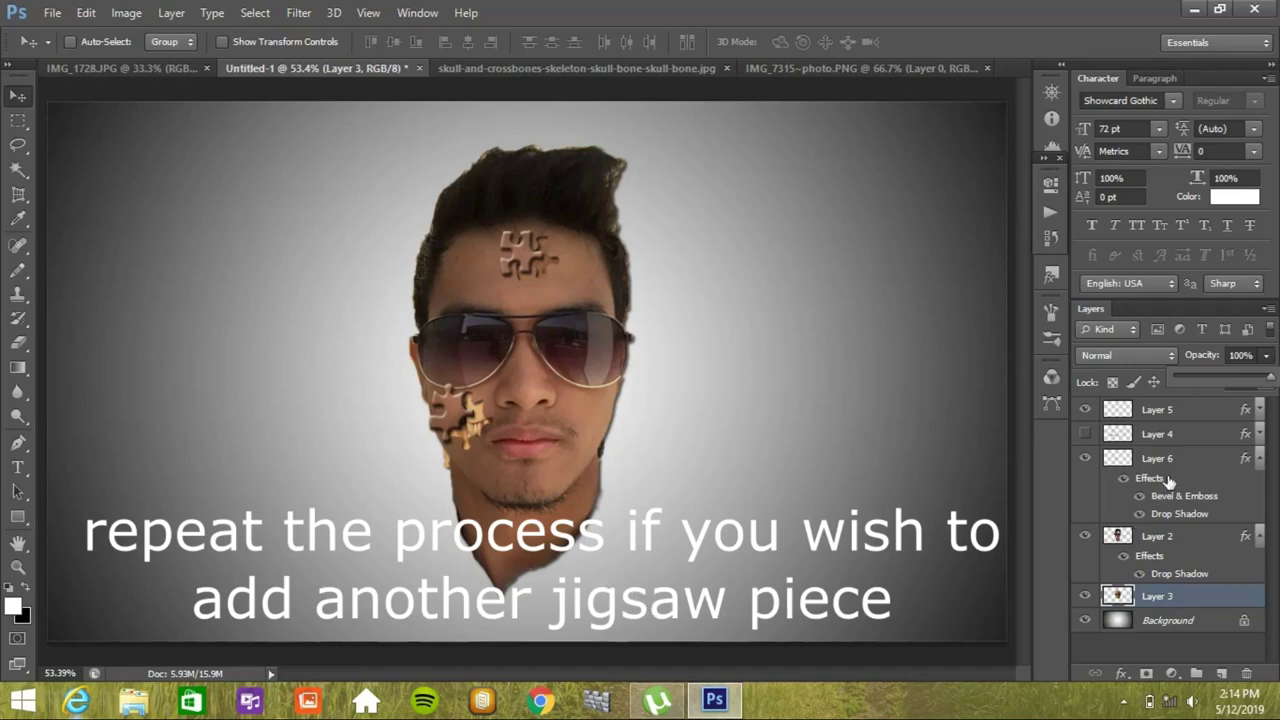
Show the Layer 4 grid and Magic Wand-select one puzzle piece on the right cheek
left_click(1084, 434)
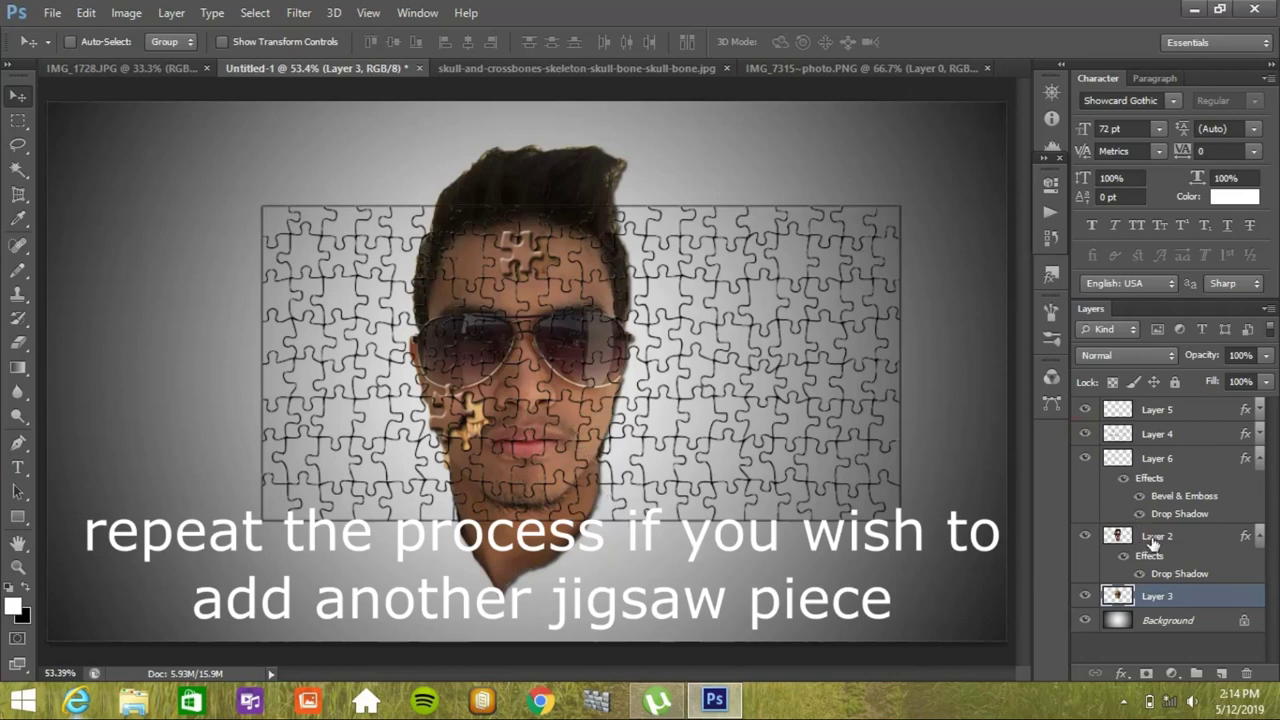
left_click(1153, 541)
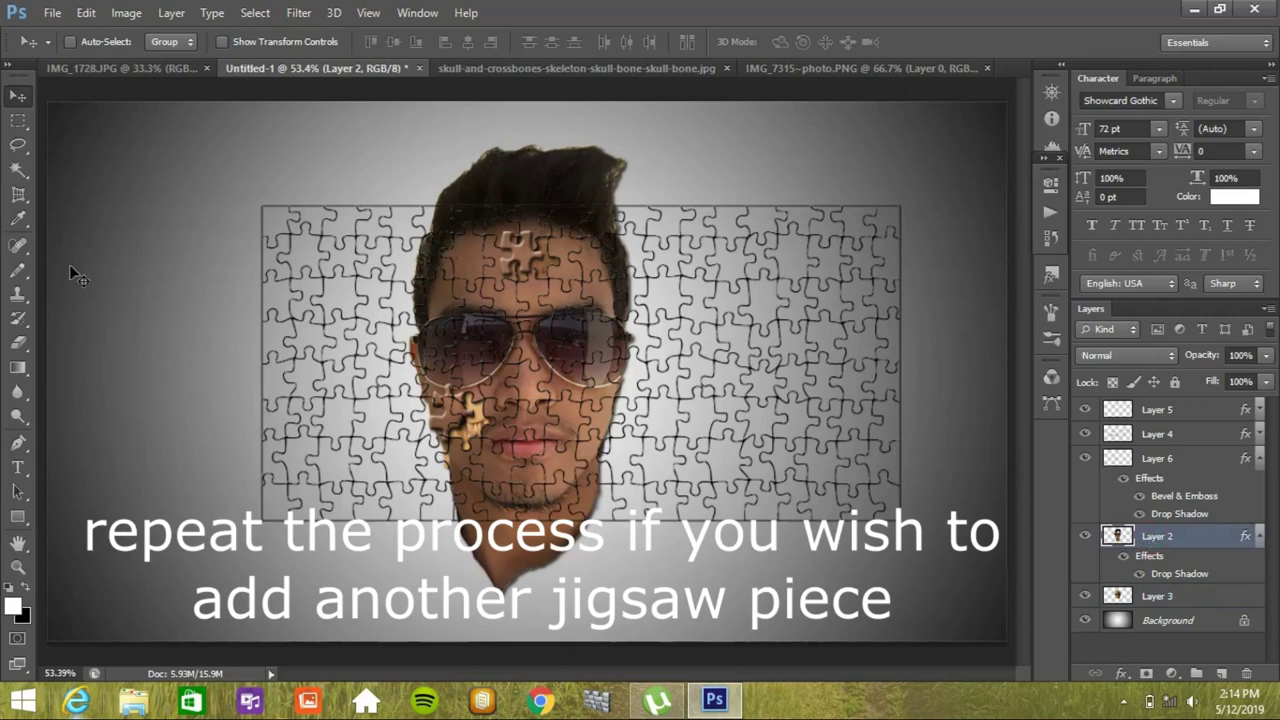
left_click(18, 170)
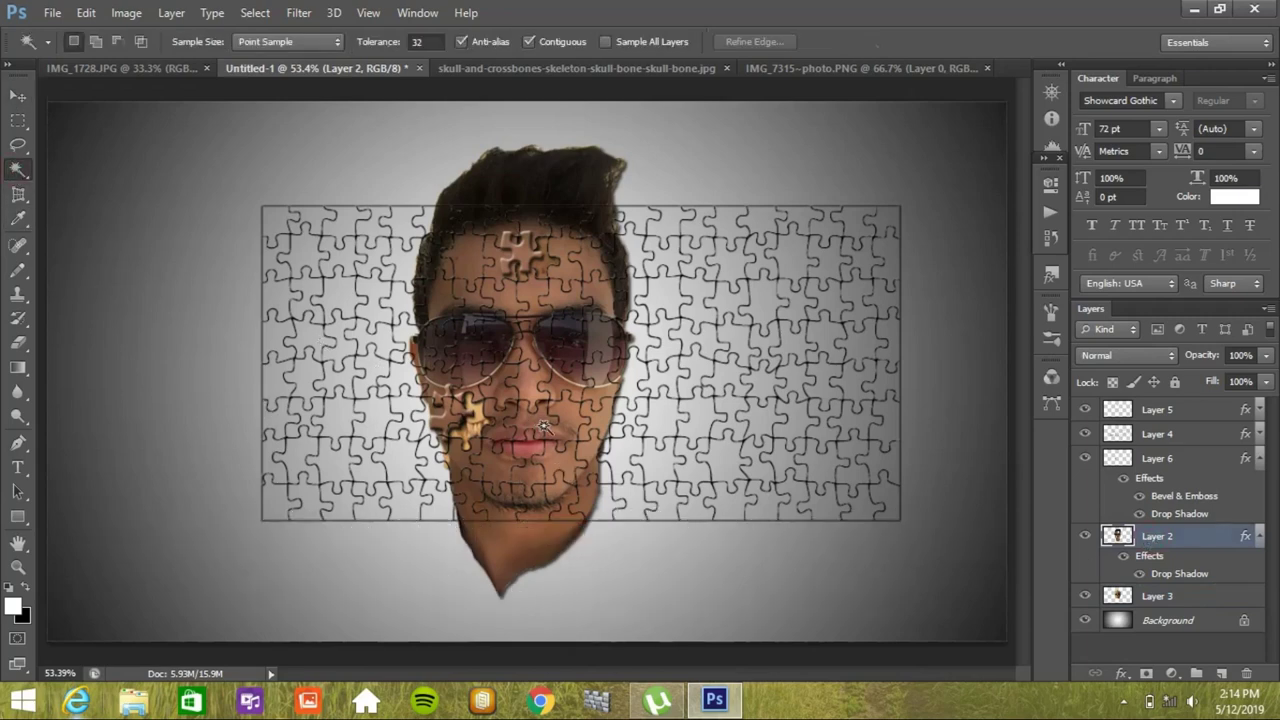
left_click(573, 425)
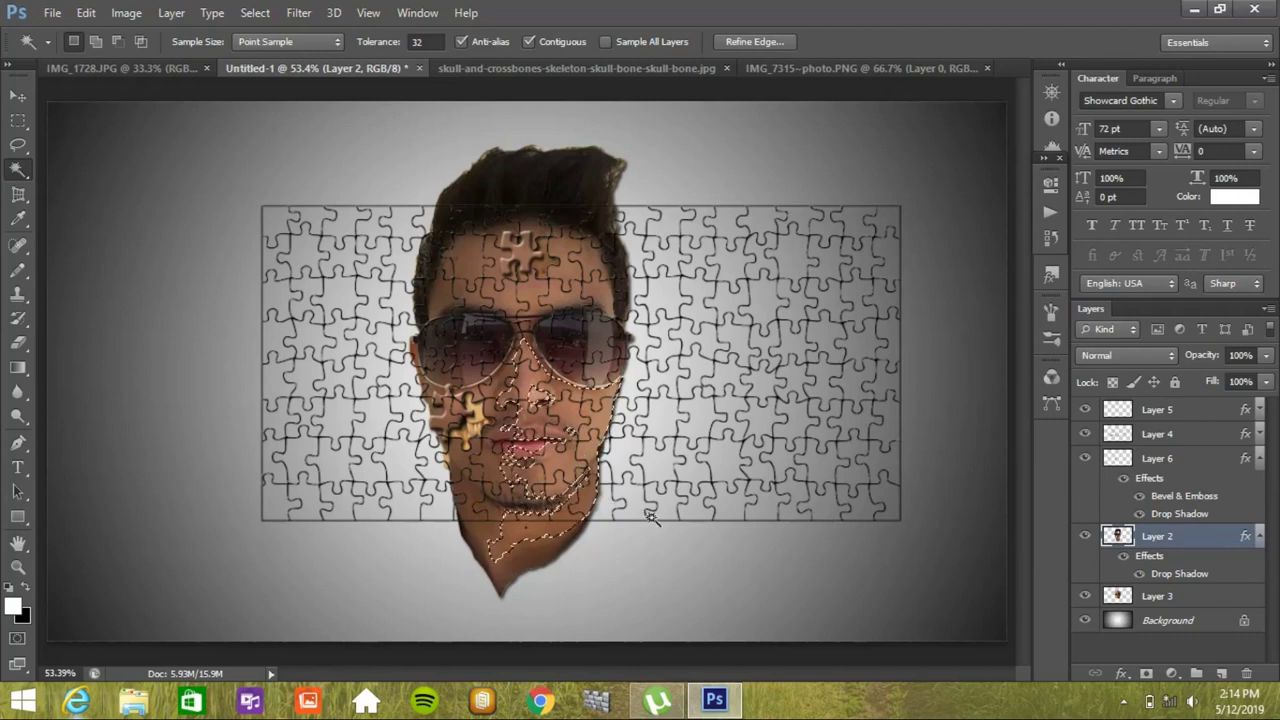
key("ctrl+d")
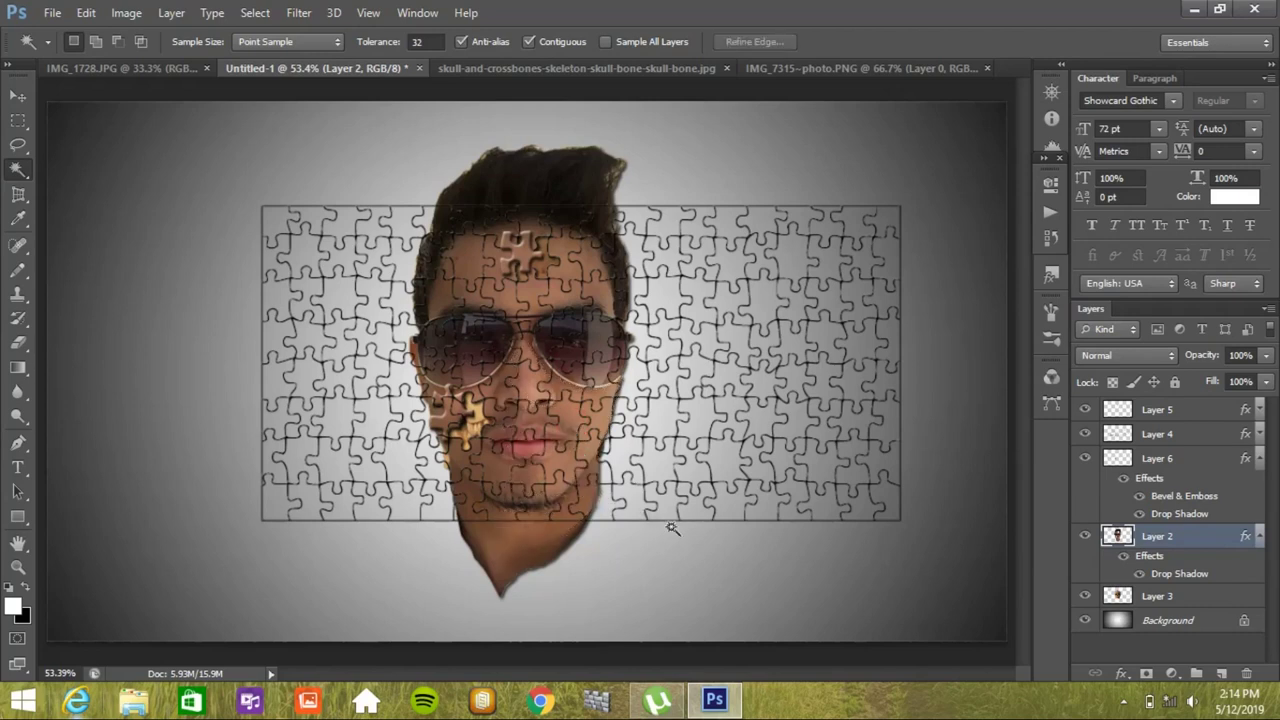
left_click(1157, 434)
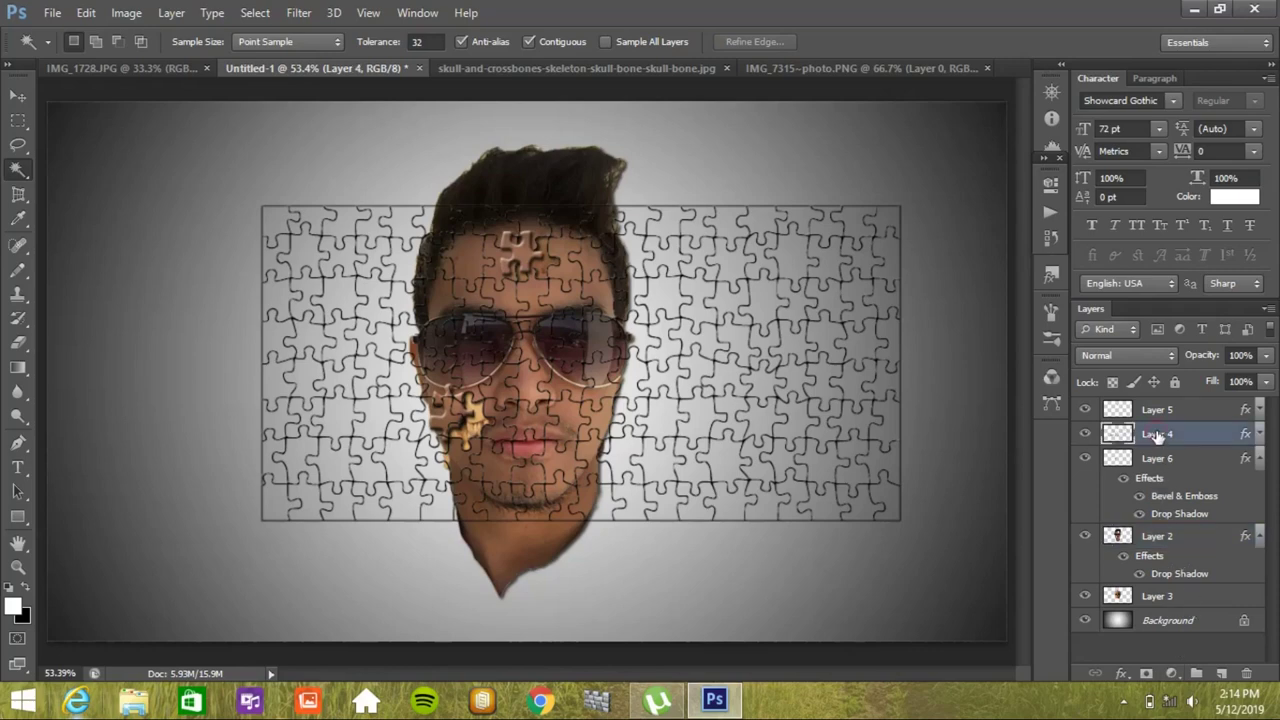
left_click(562, 419)
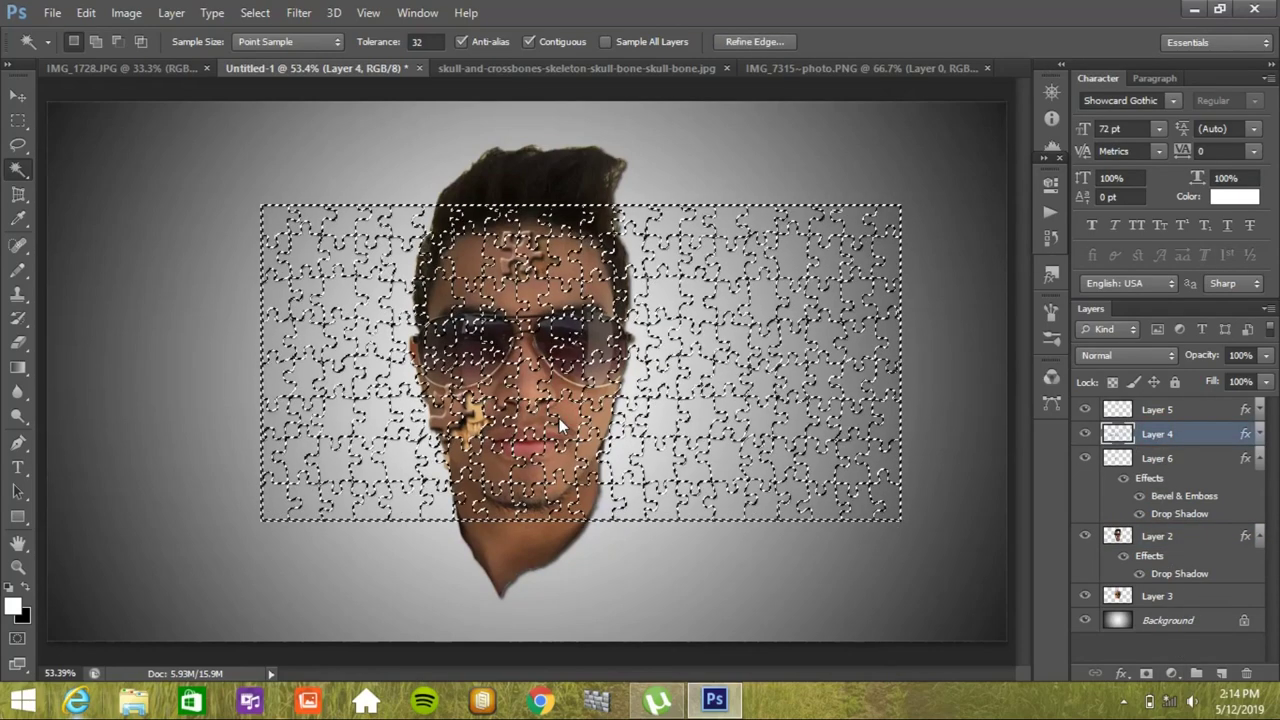
key("ctrl+d")
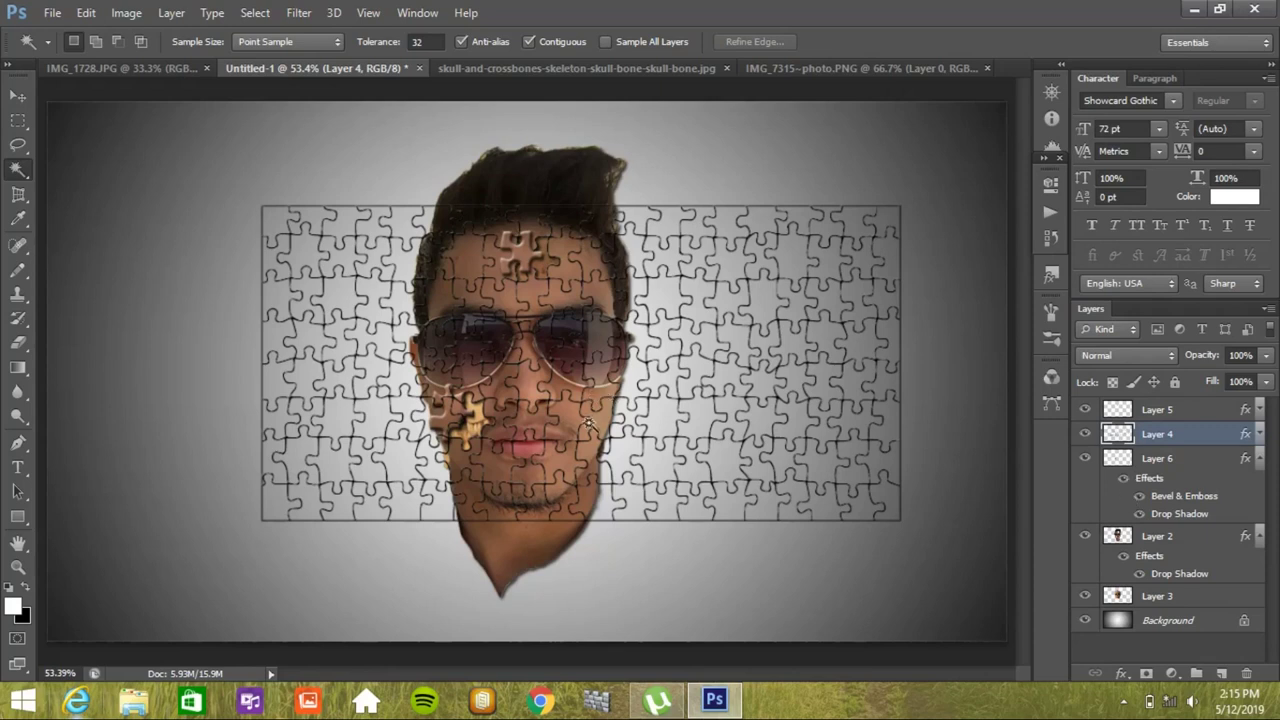
left_click(572, 414)
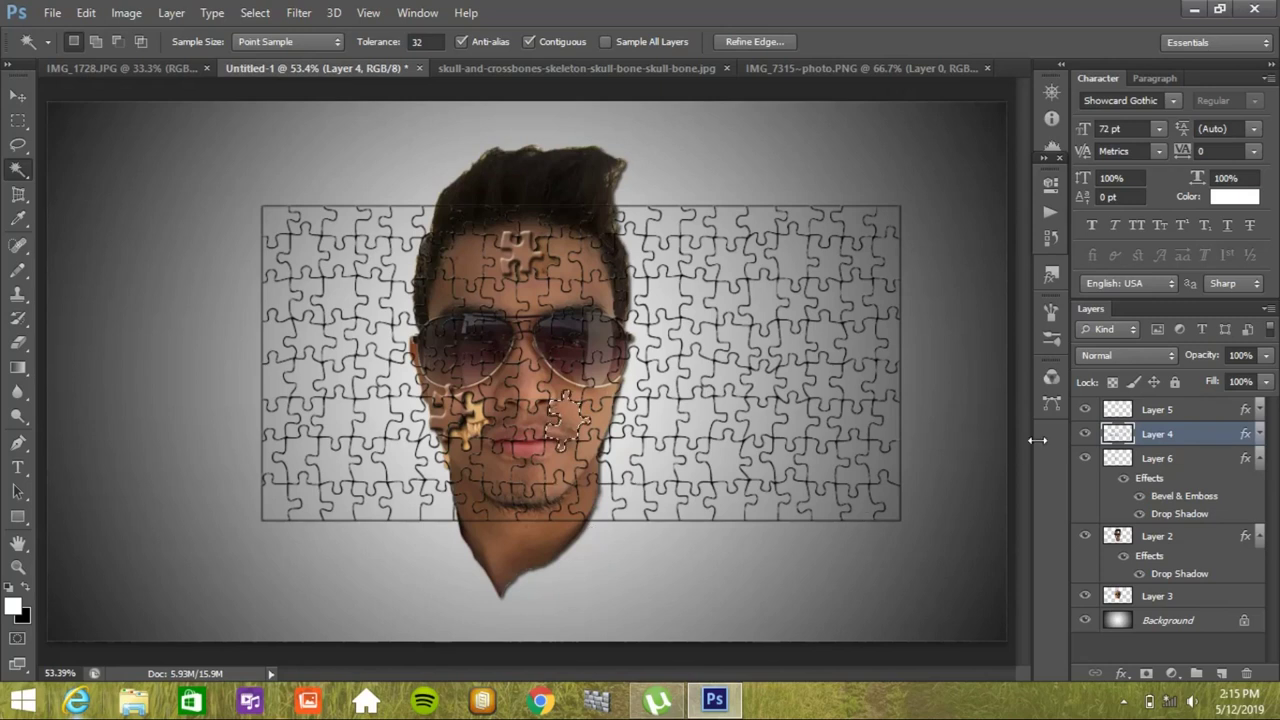
left_click(1157, 537)
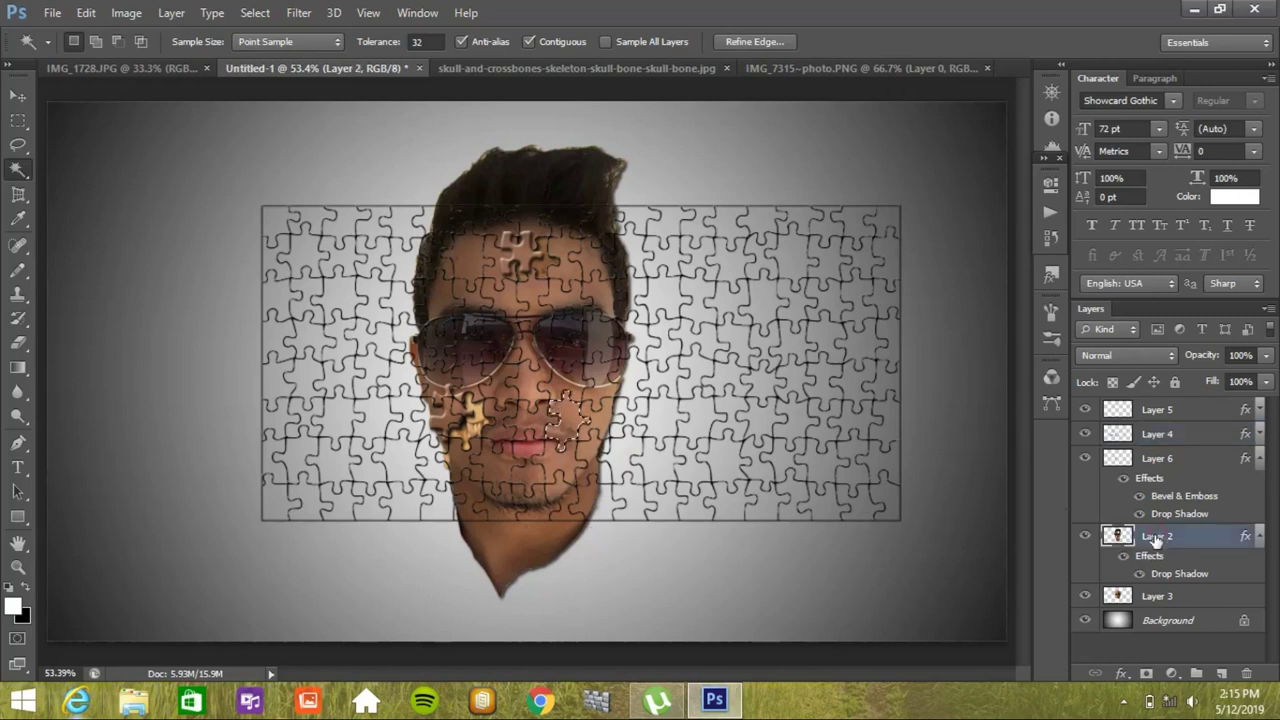
Cut the selected cheek piece out of the face and paste it as Layer 7
left_click(86, 12)
left_click(132, 105)
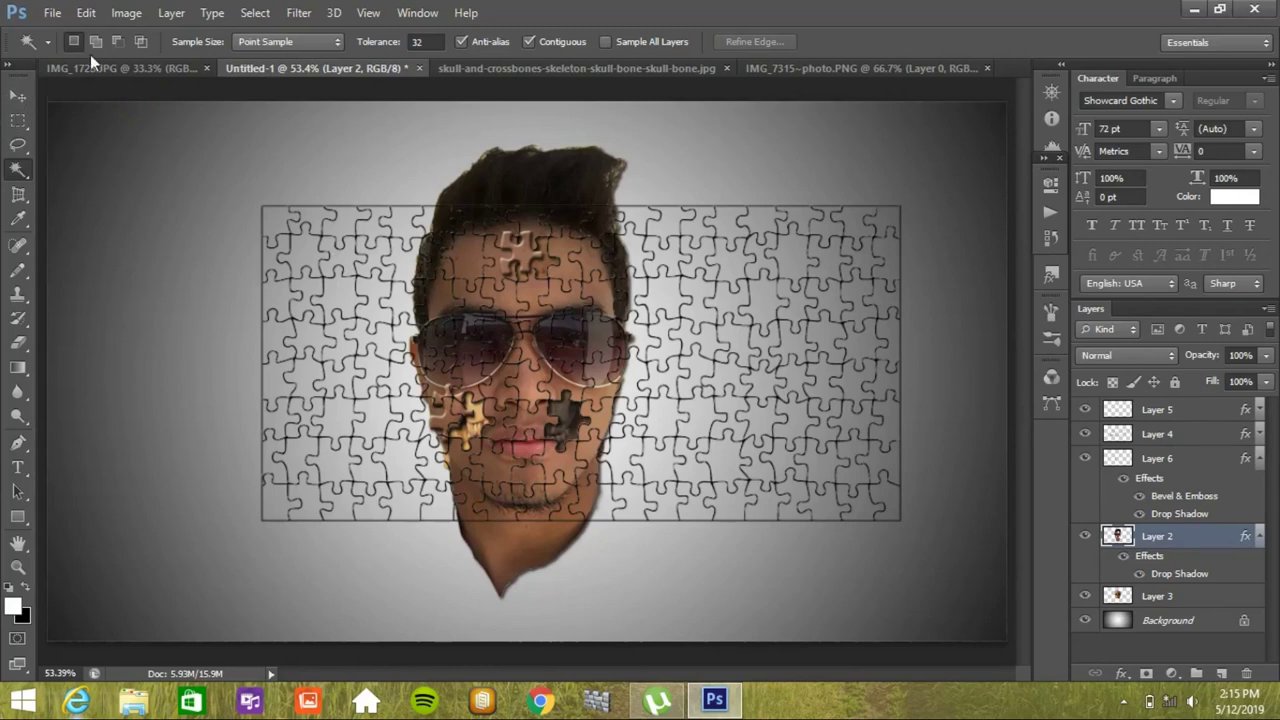
left_click(86, 13)
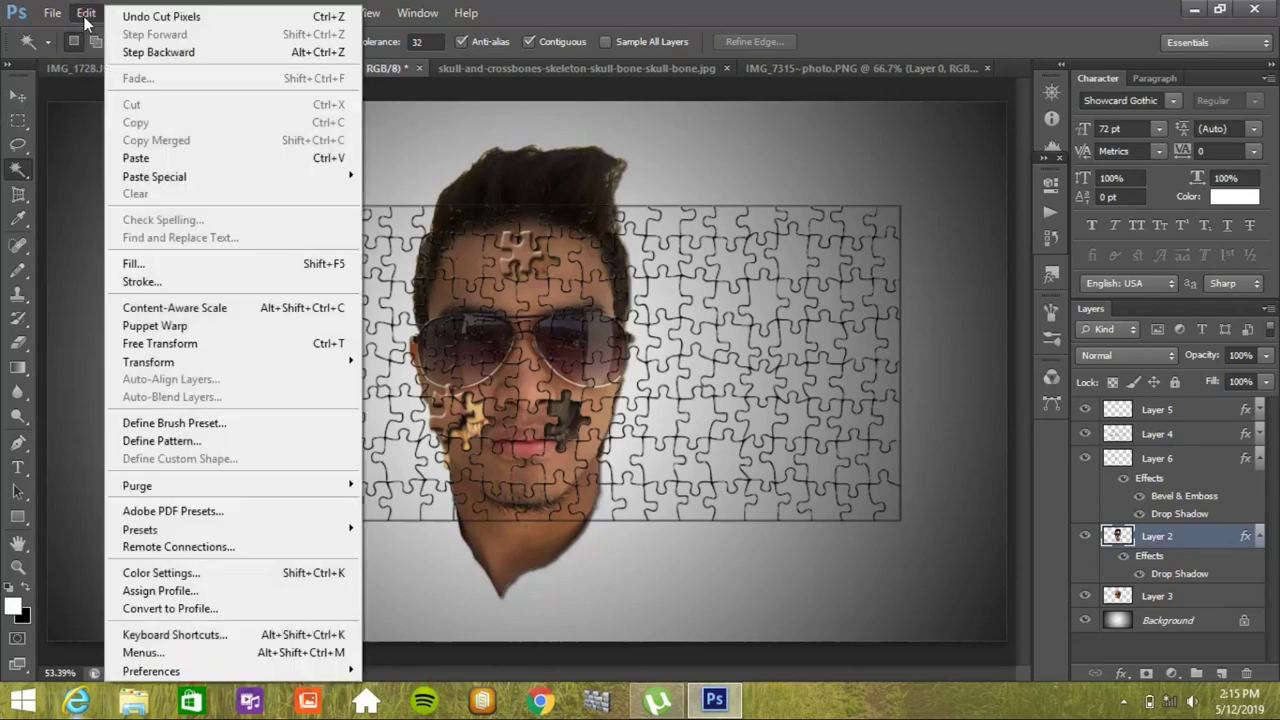
left_click(135, 158)
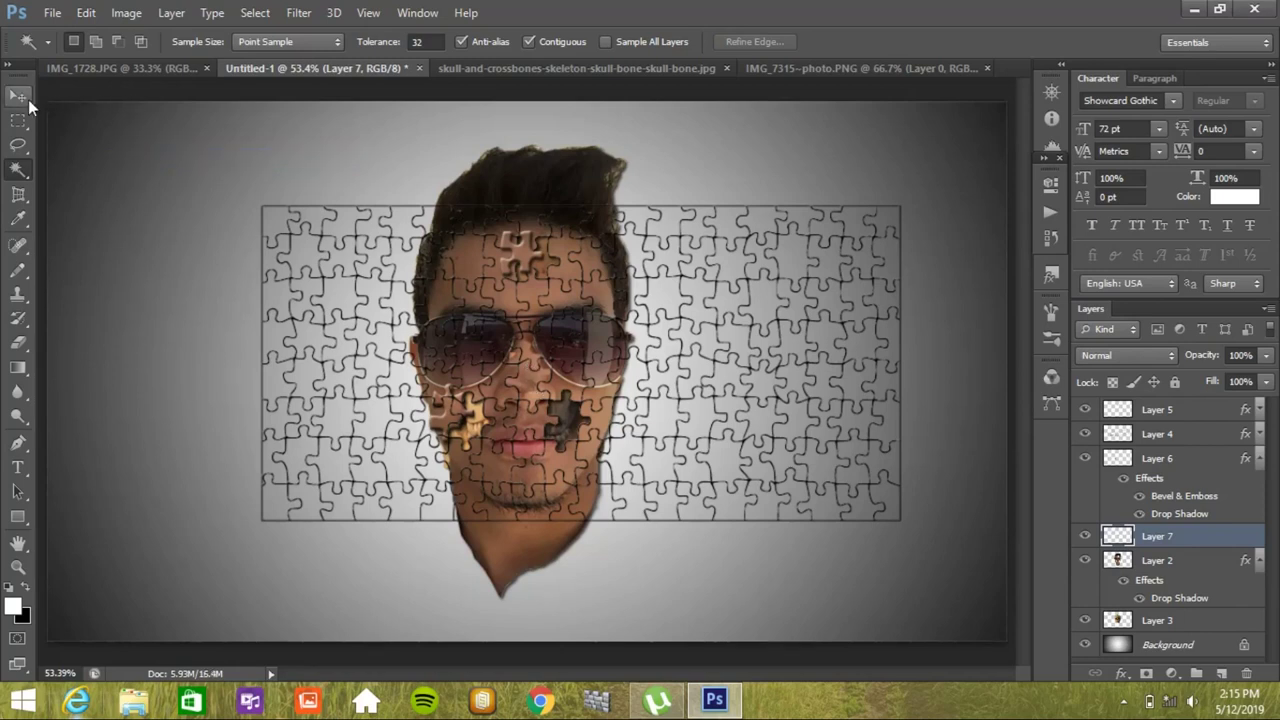
Offset the Layer 7 cheek piece about 0.43 in right and 0.26 in down from its hole
left_click(19, 96)
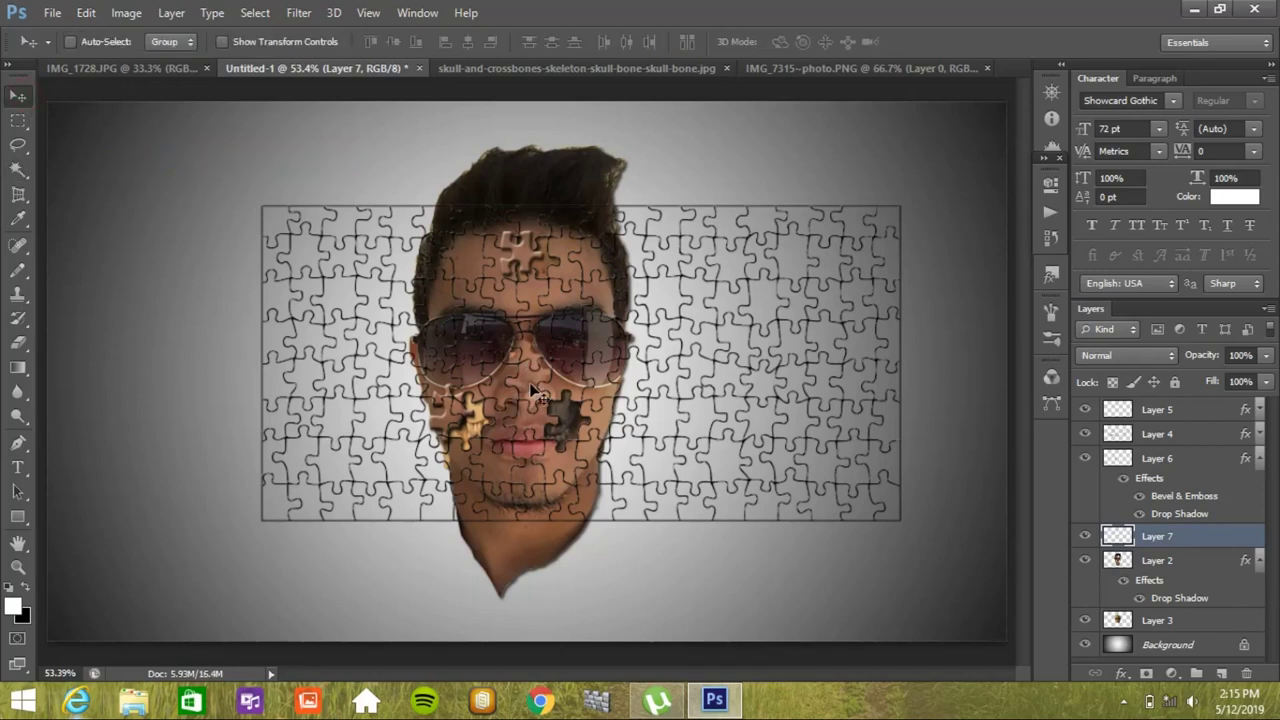
left_click_drag(535, 392, 590, 410)
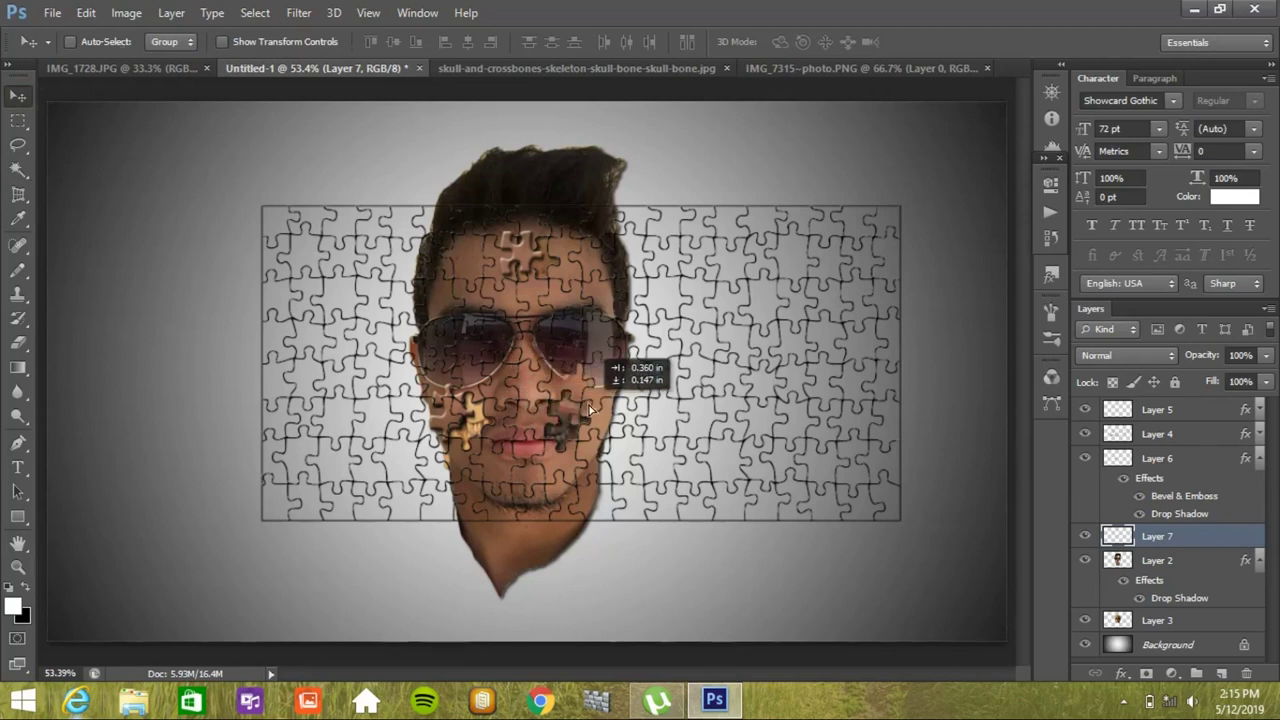
mouse_move(589, 410)
left_mouse_down()
mouse_move(570, 404)
mouse_move(596, 428)
mouse_move(595, 413)
left_mouse_up()
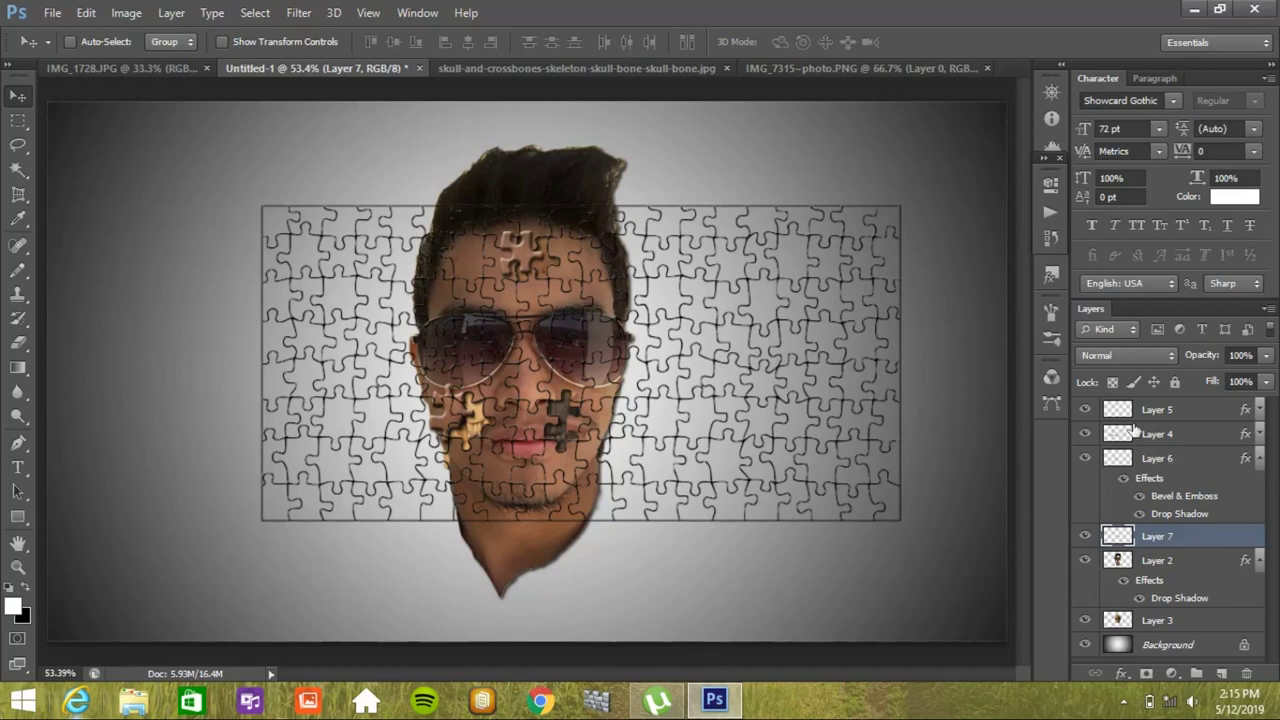
Copy the forehead piece's bevel and drop shadow layer style from Layer 5
left_click(1087, 409)
left_click(1087, 409)
right_click(1243, 413)
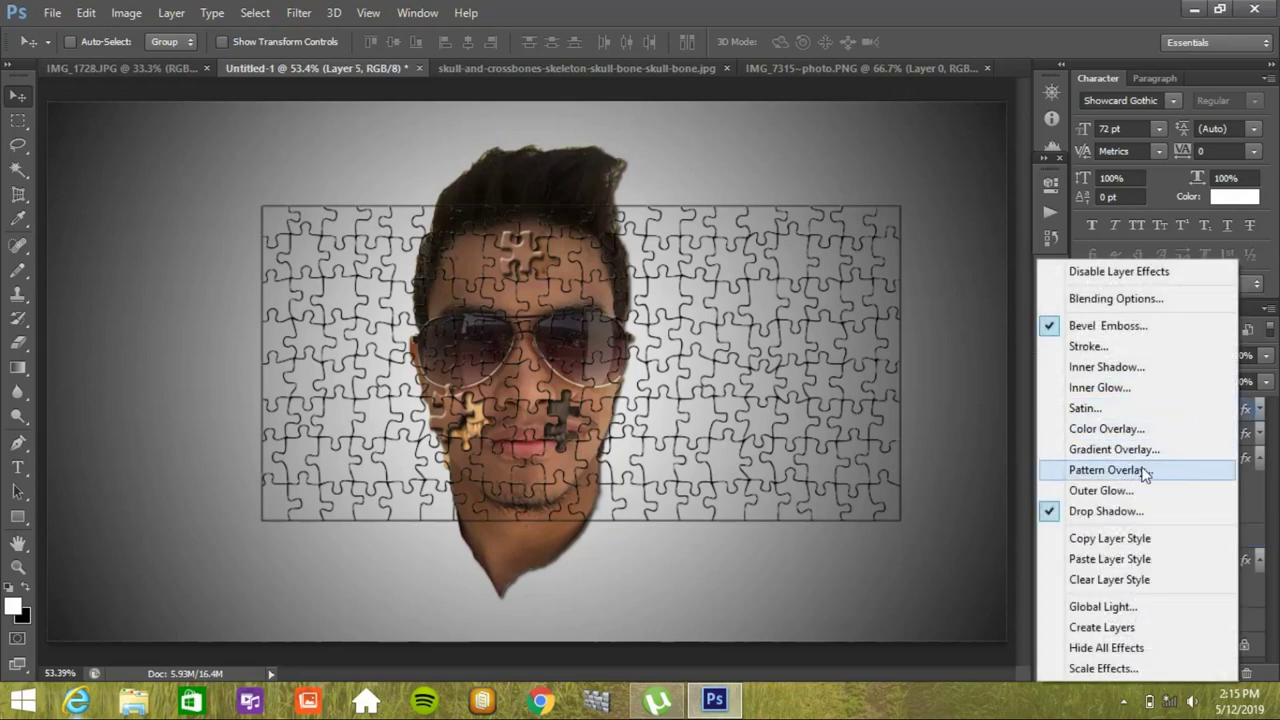
left_click(1105, 539)
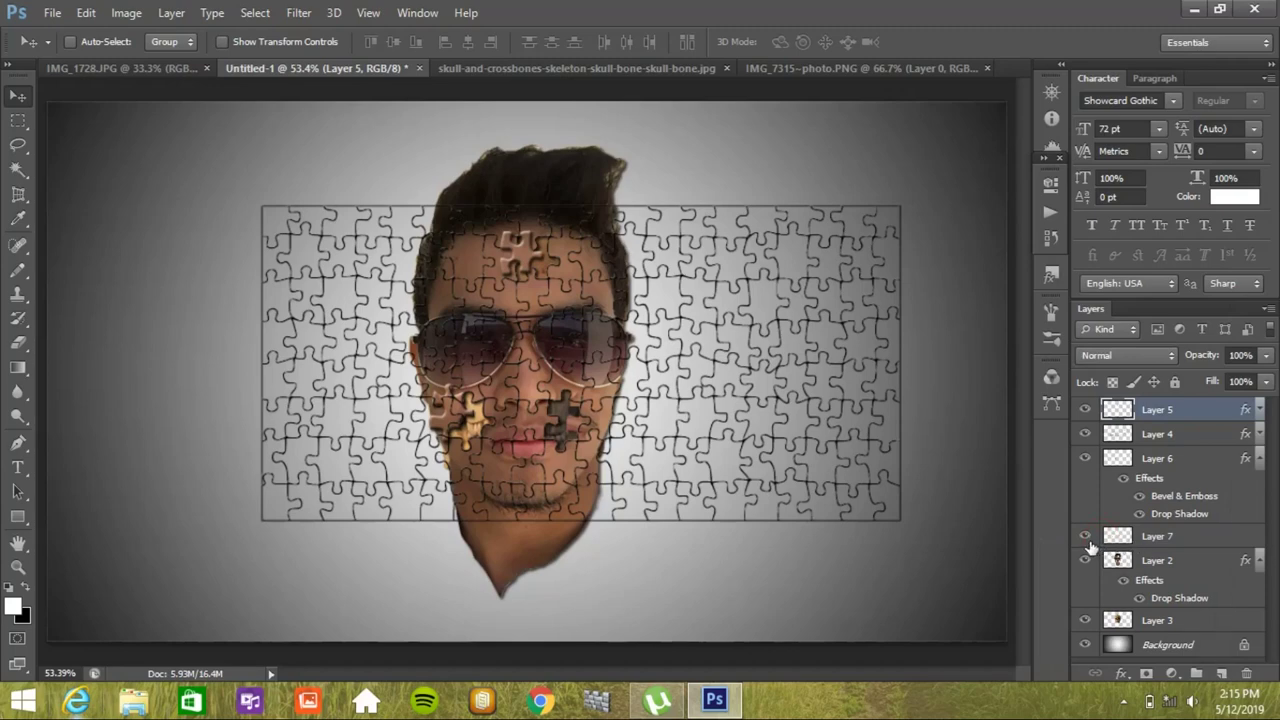
Paste the bevel and drop shadow onto Layer 7's cheek piece and hide the jigsaw grid
left_click(1086, 538)
left_click(1086, 538)
left_click(1157, 540)
right_click(1157, 540)
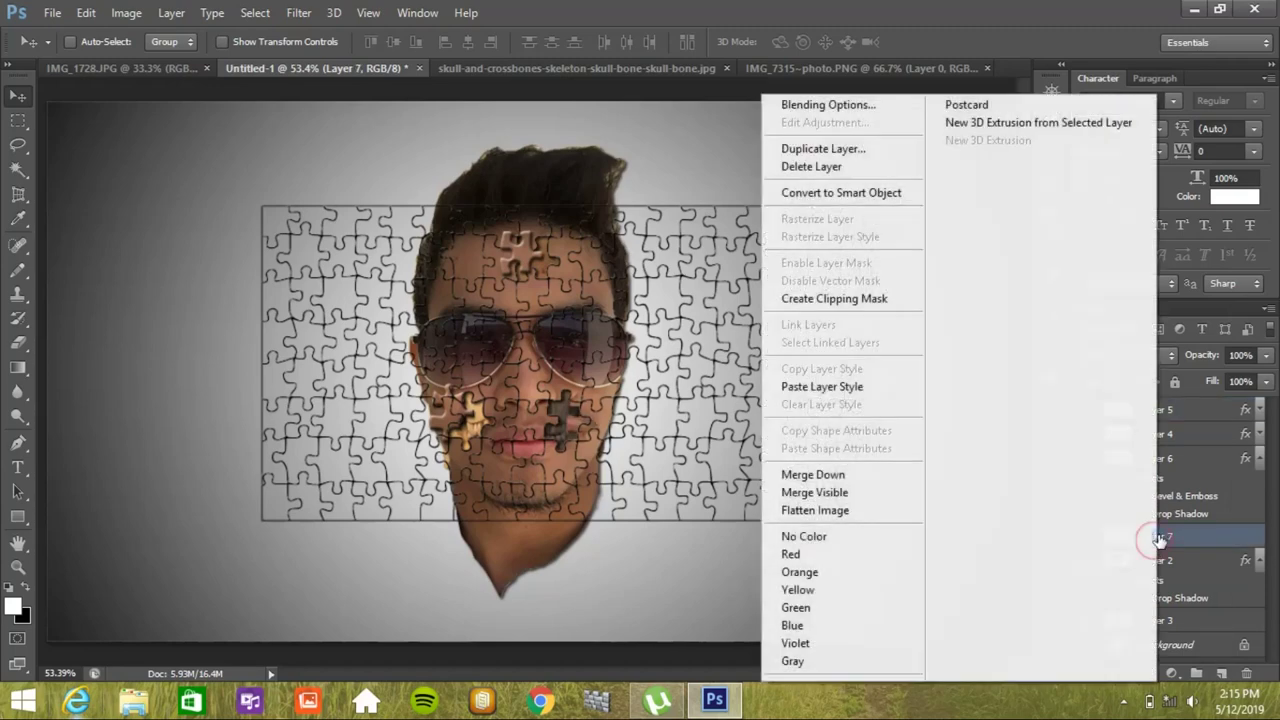
left_click(857, 390)
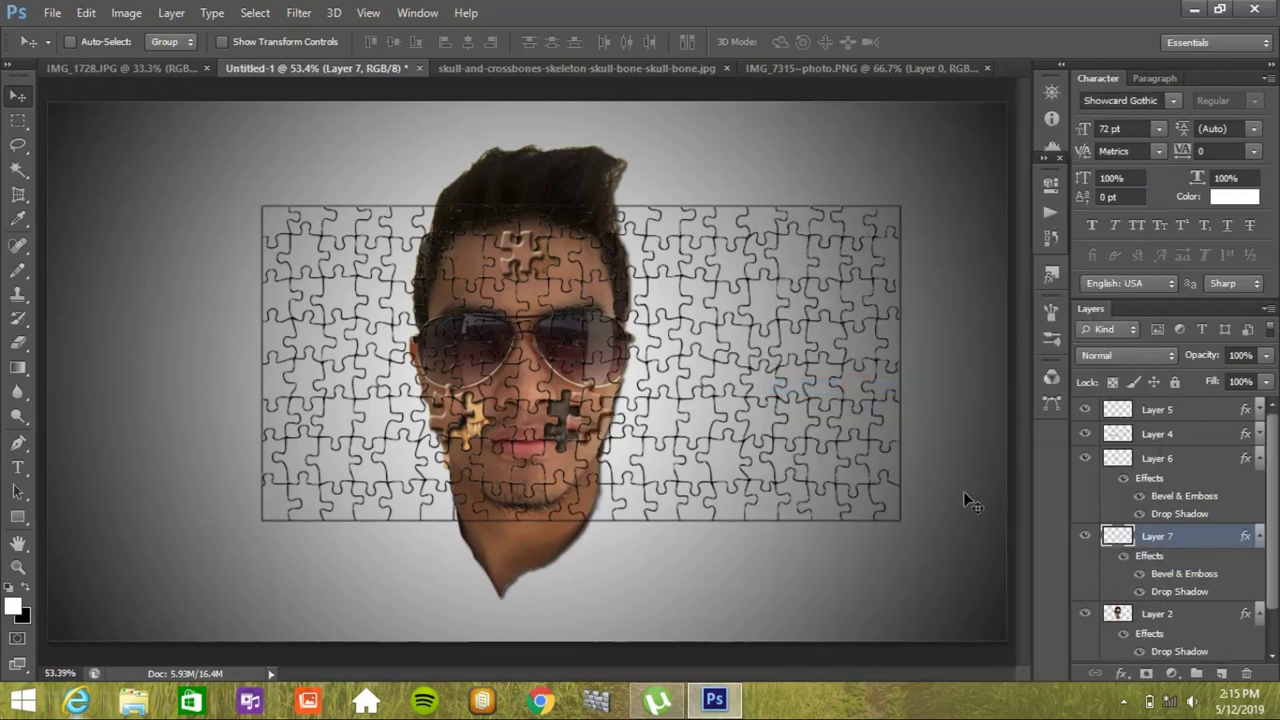
left_click(1084, 434)
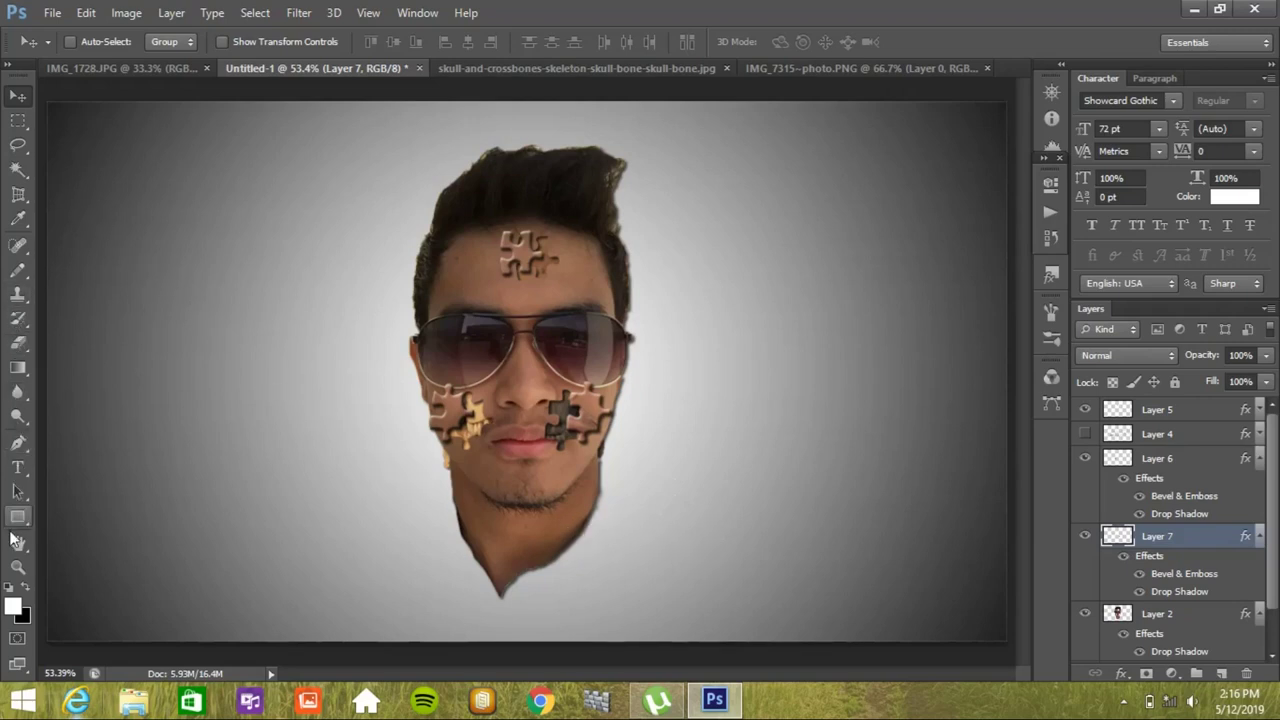
Zoom in on the face to 100% to inspect the three bevelled puzzle pieces
left_click(17, 568)
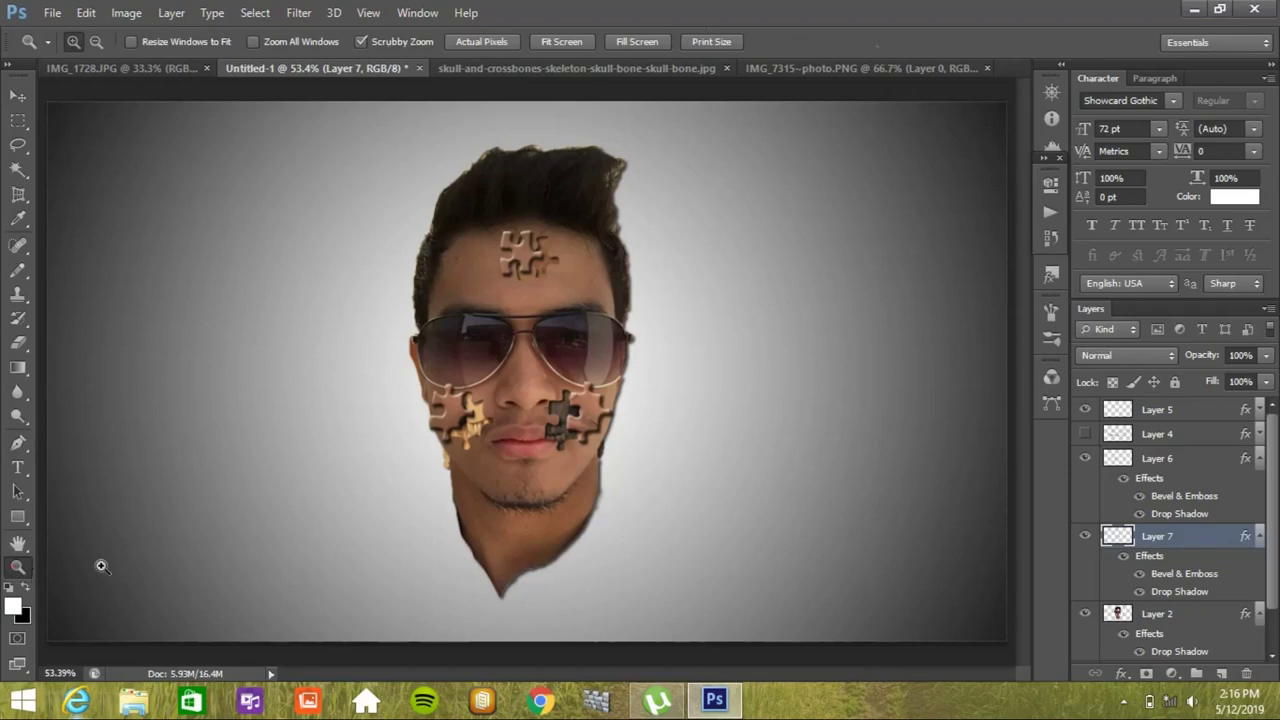
left_click(445, 463)
left_click(443, 463)
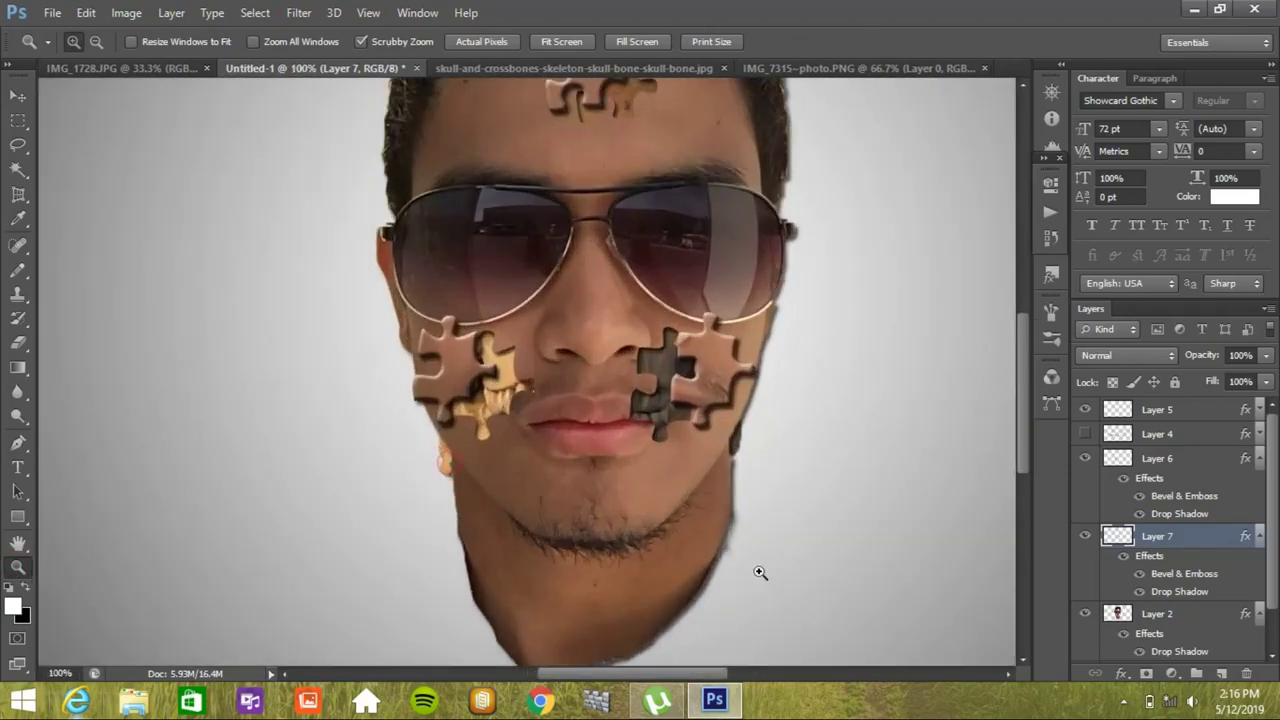
scroll(1143, 605, "down", 2)
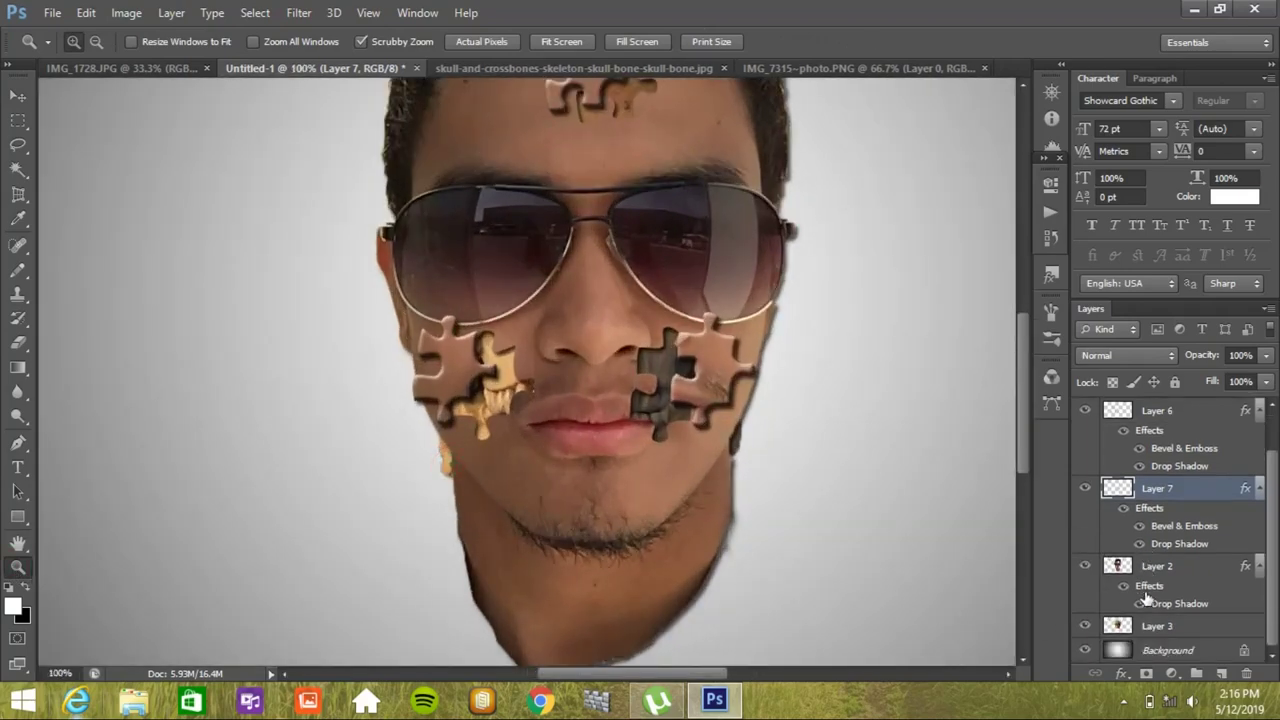
left_click(1148, 626)
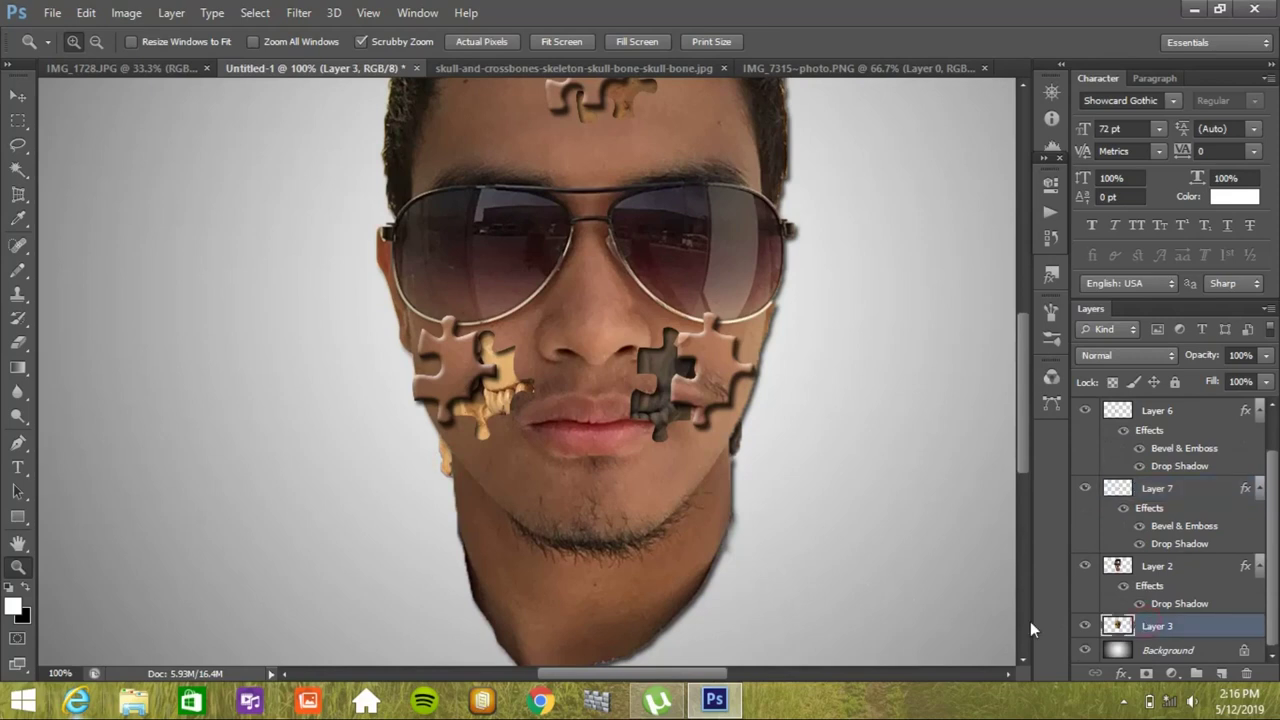
Erase stray Layer 3 pixels along the cheek and face edges, then fit the image on screen
left_click(19, 343)
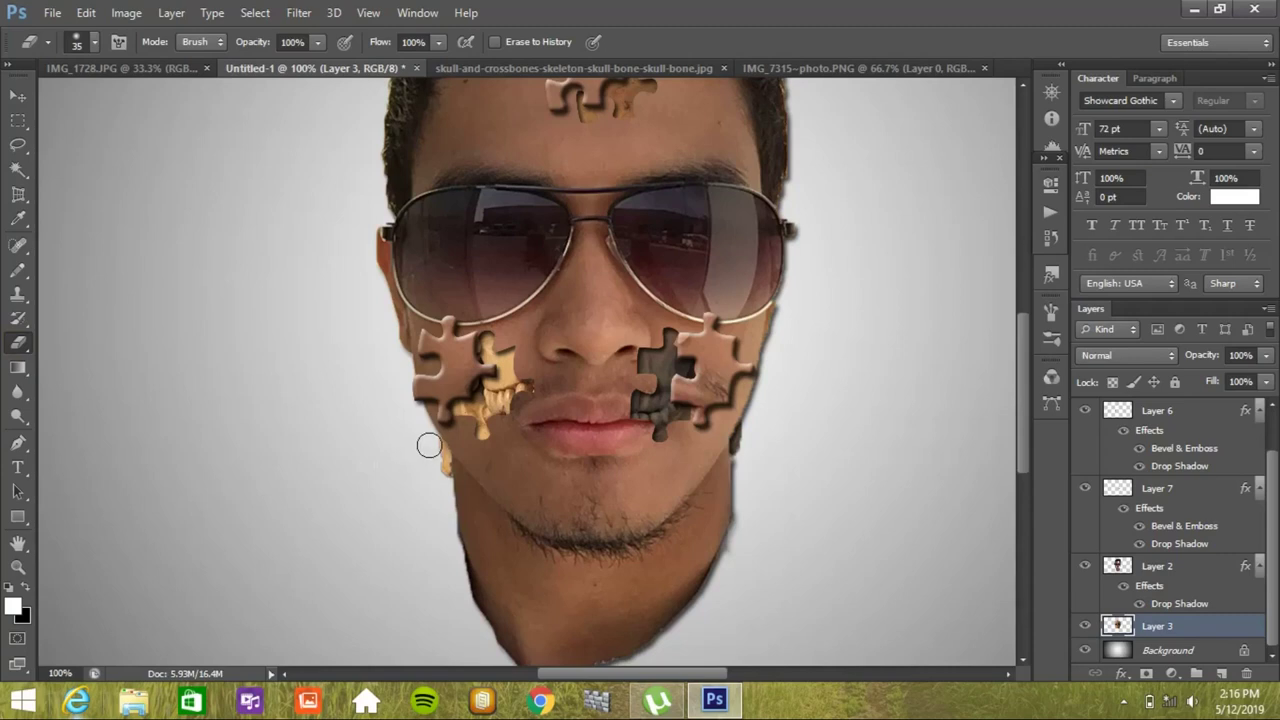
left_click_drag(428, 445, 443, 454)
left_click(741, 437)
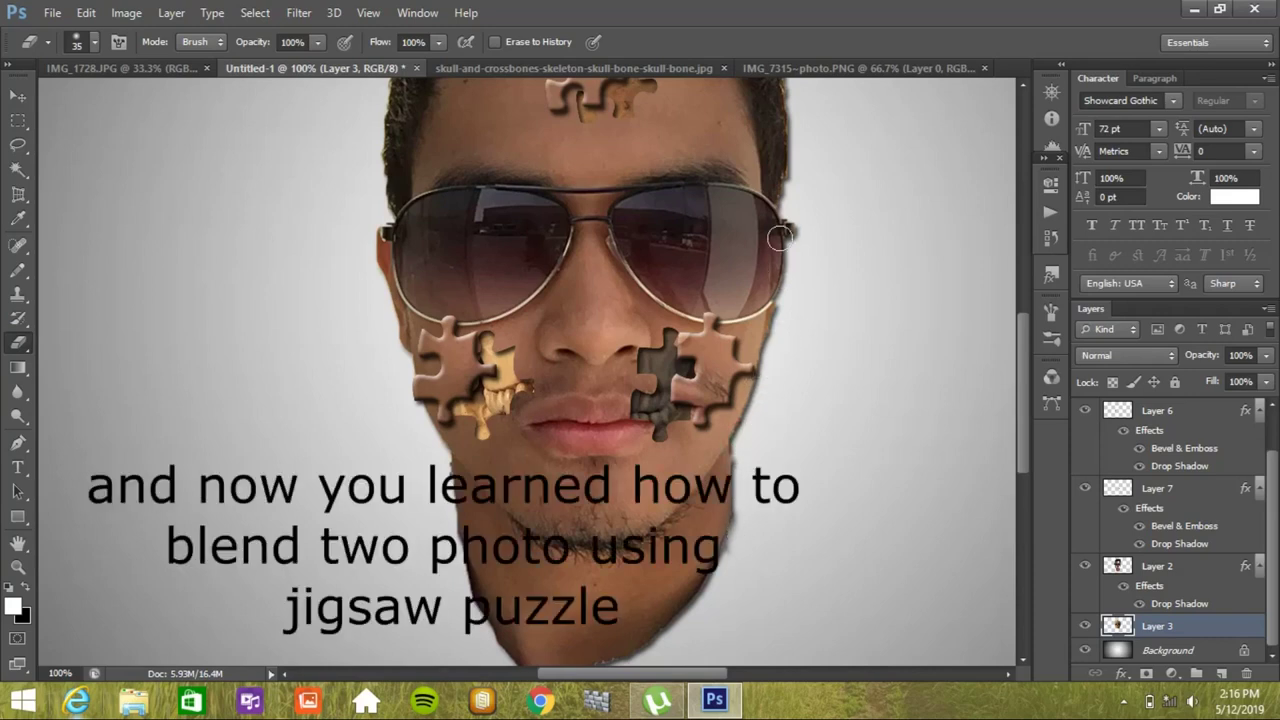
left_click(806, 146)
key("ctrl+0")
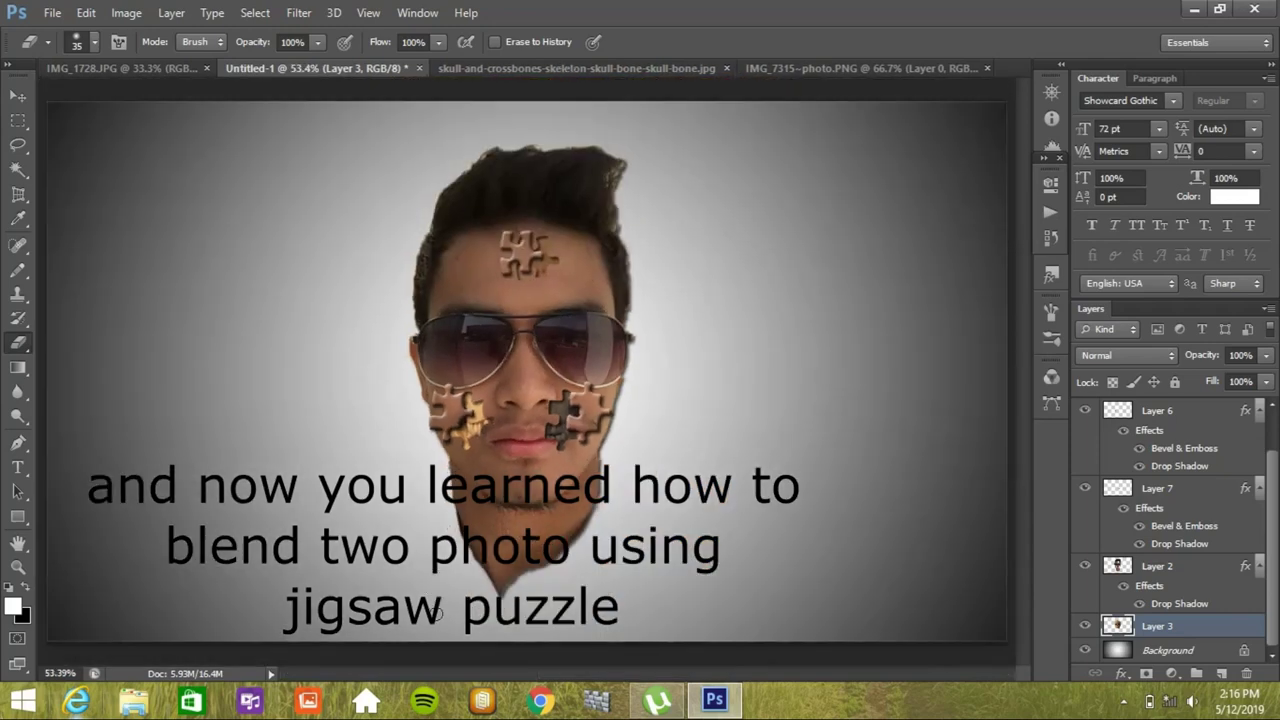